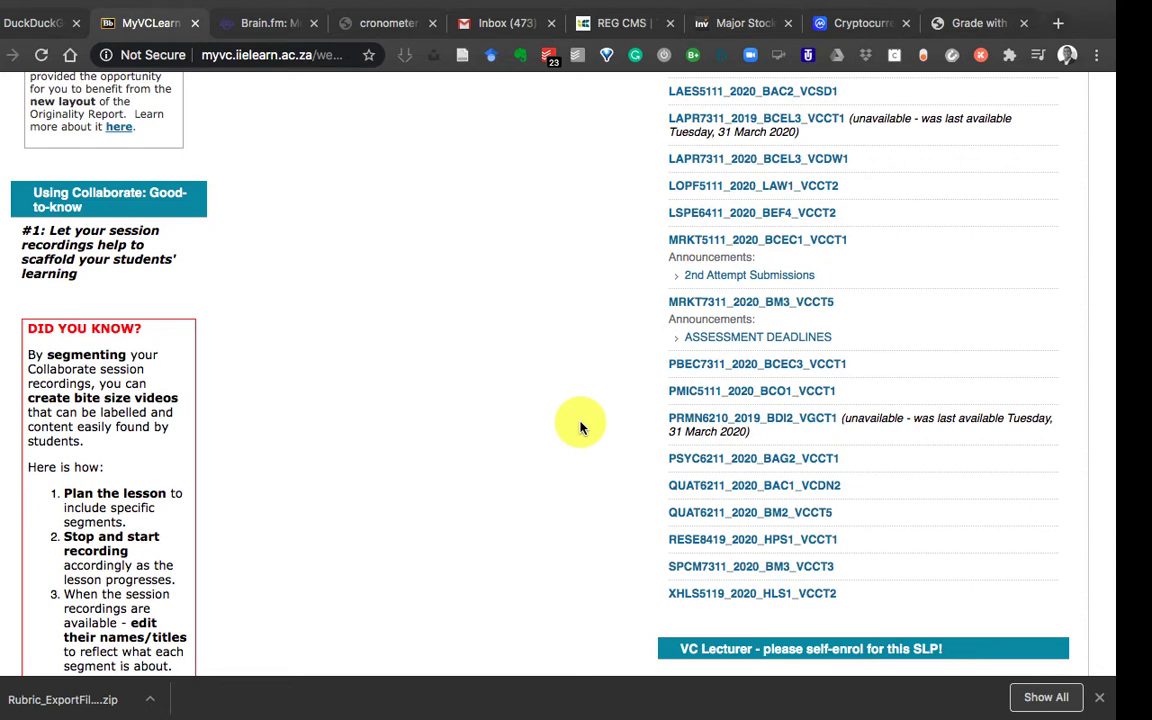
# Open the course XHLS5119_2020_HLS1_VCCT2 and go to its Rubrics course tool
pyautogui.click(716, 597)
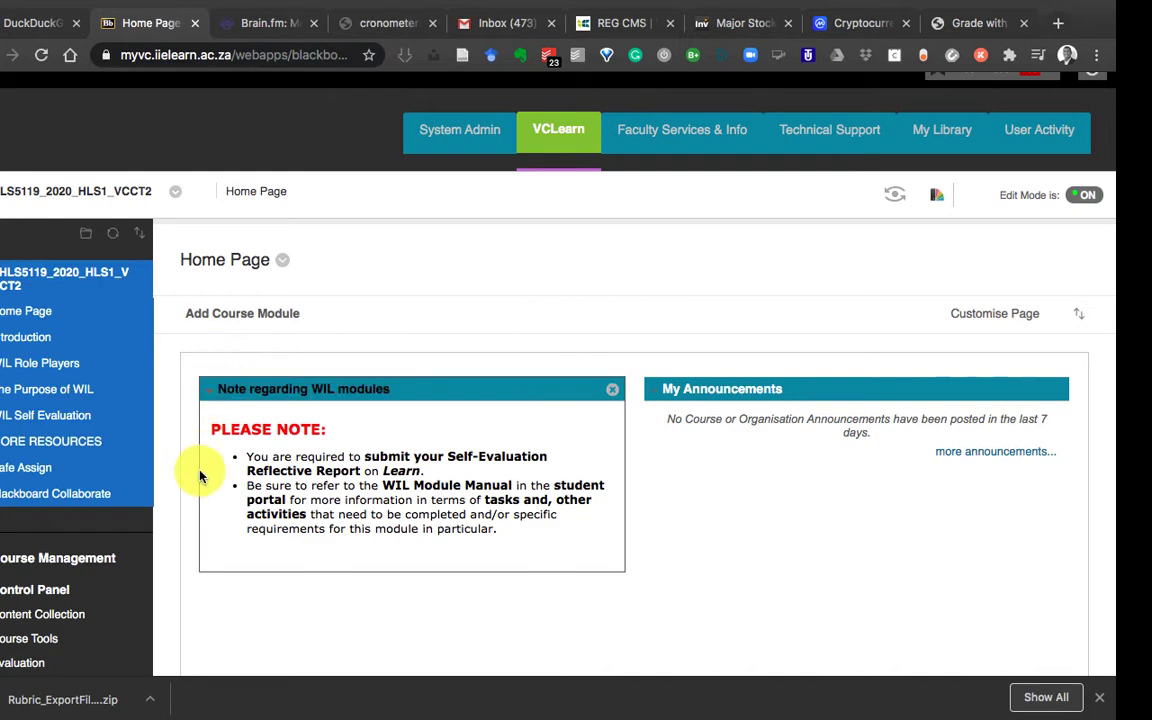
pyautogui.scroll(-5, 199, 477)
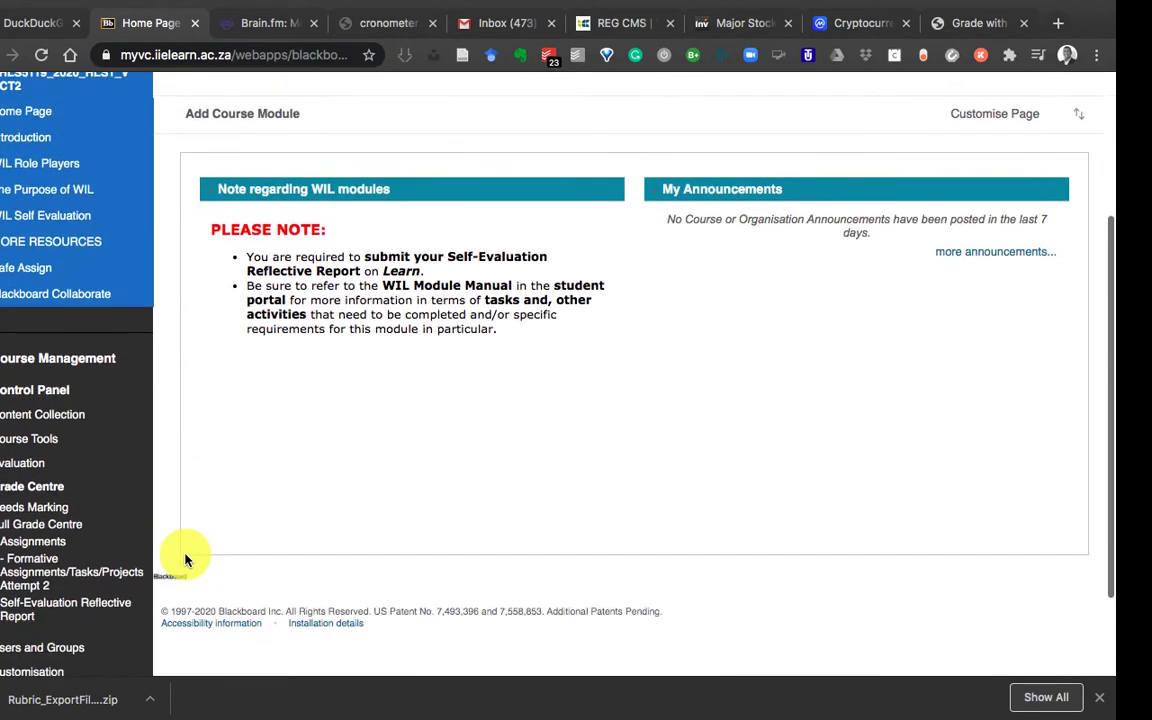
pyautogui.scroll(-2, 185, 560)
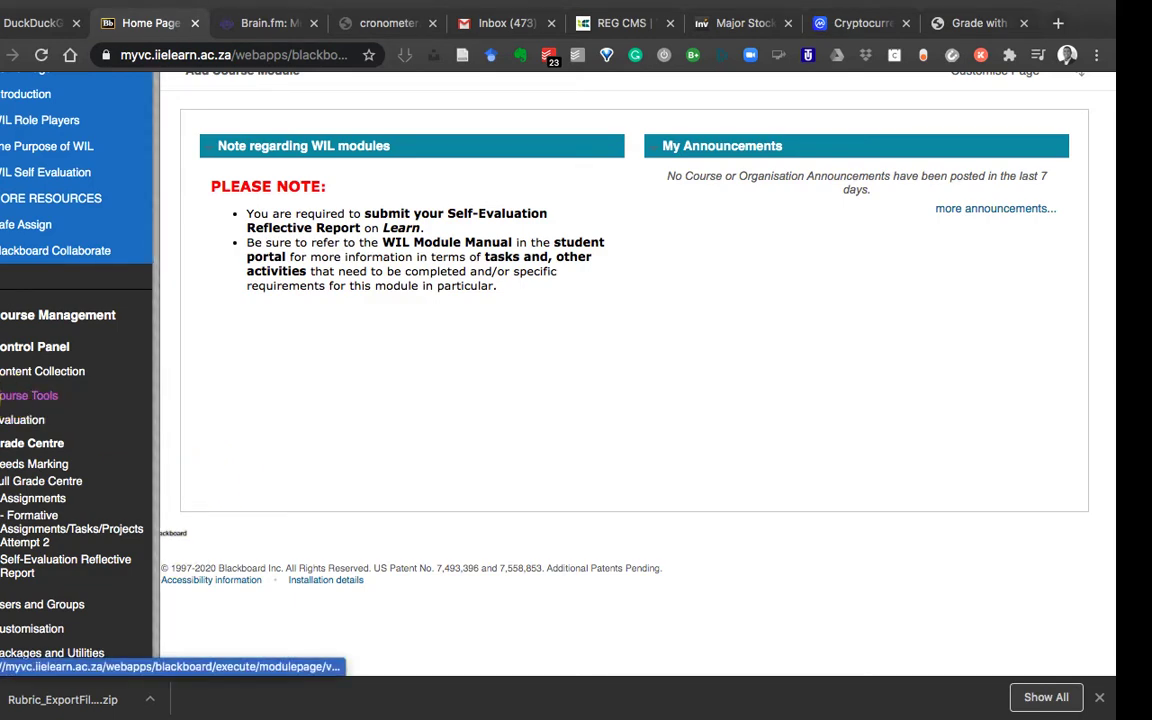
pyautogui.click(30, 395)
pyautogui.scroll(-3, 128, 550)
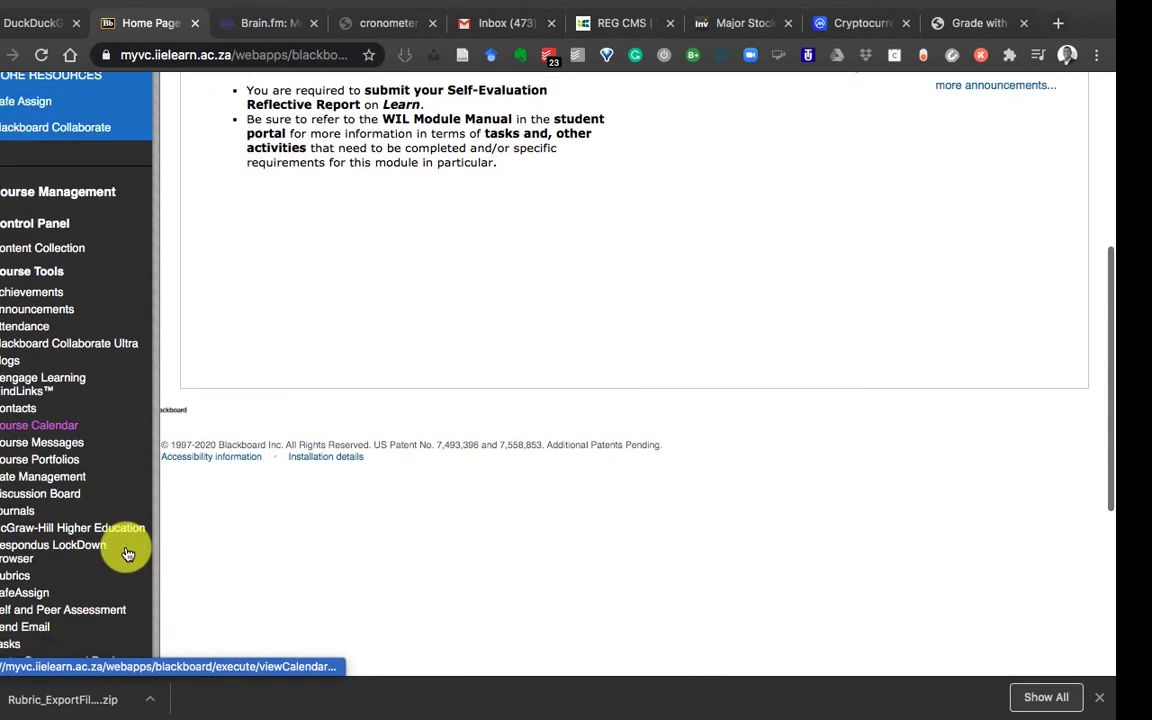
pyautogui.scroll(-2, 128, 550)
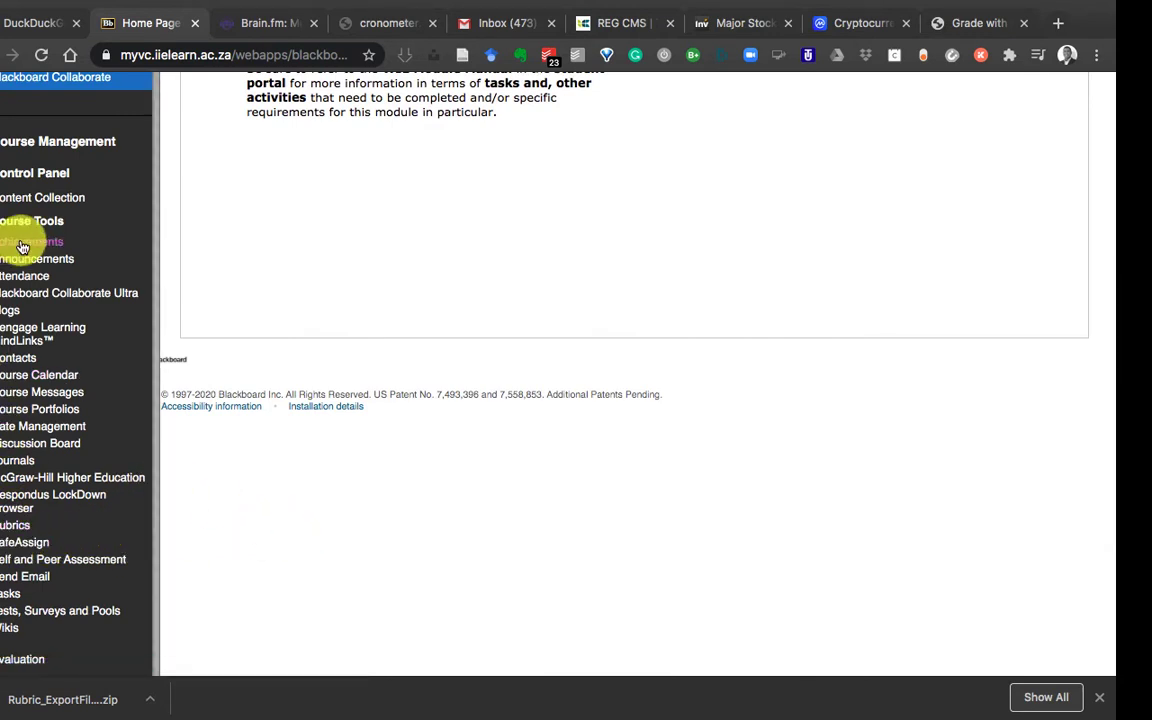
pyautogui.click(20, 535)
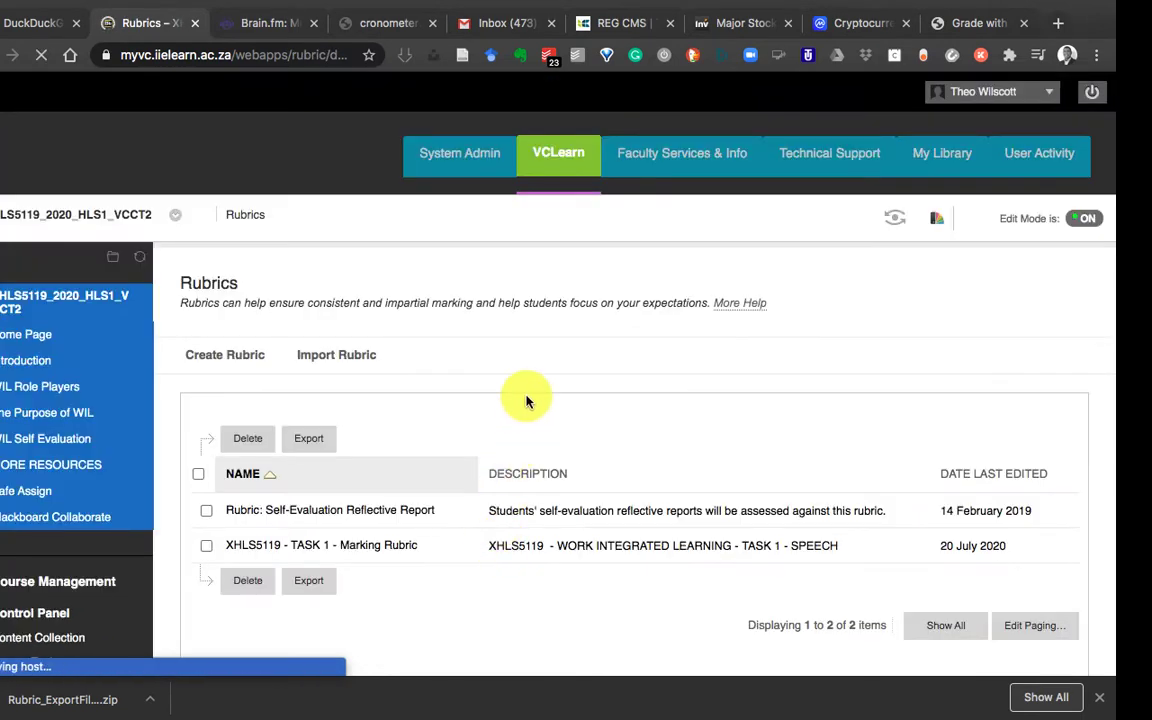
# Start a rubric import and attach Rubric_ExportFile_XHLS5119_2020_HLS1_VCCT2_1595241284744.zip from the computer's BB Support Documents and HTG folder
pyautogui.scroll(-1, 527, 398)
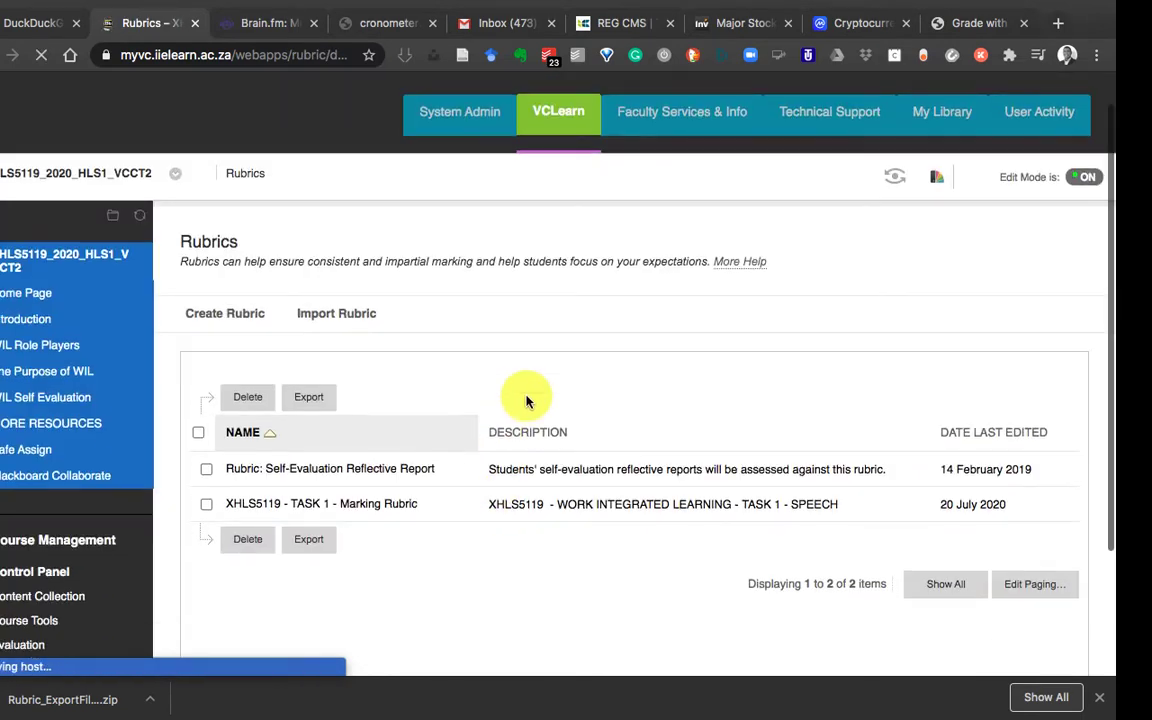
pyautogui.click(346, 316)
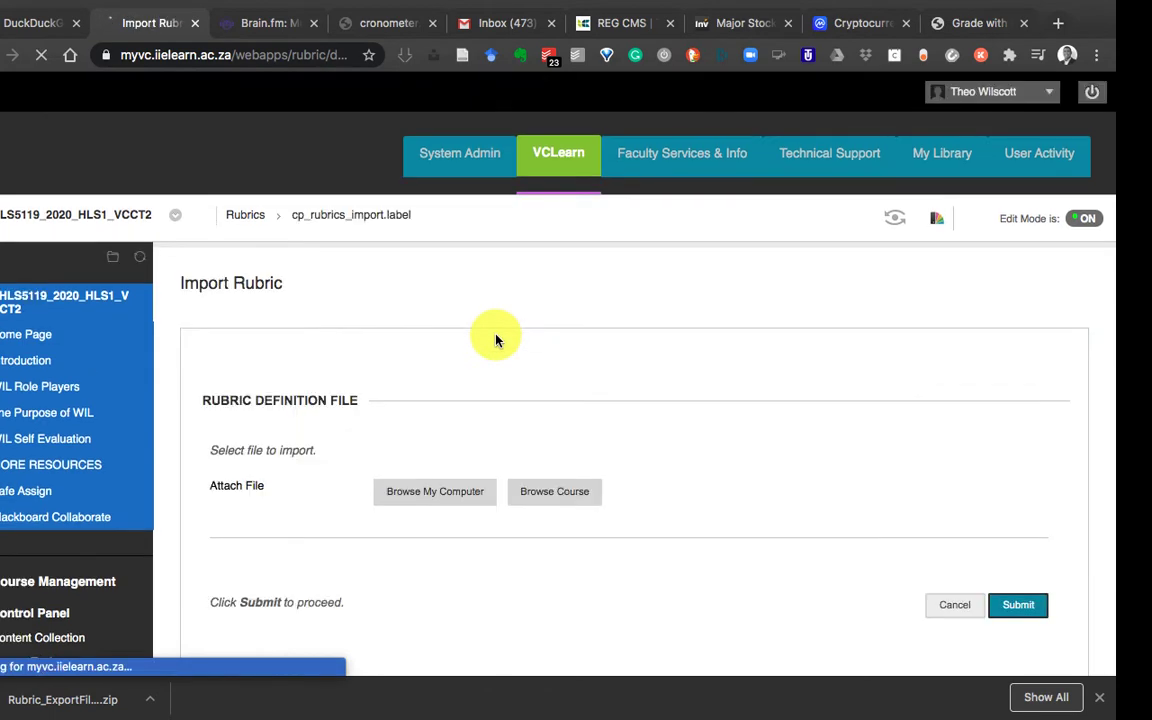
pyautogui.click(425, 497)
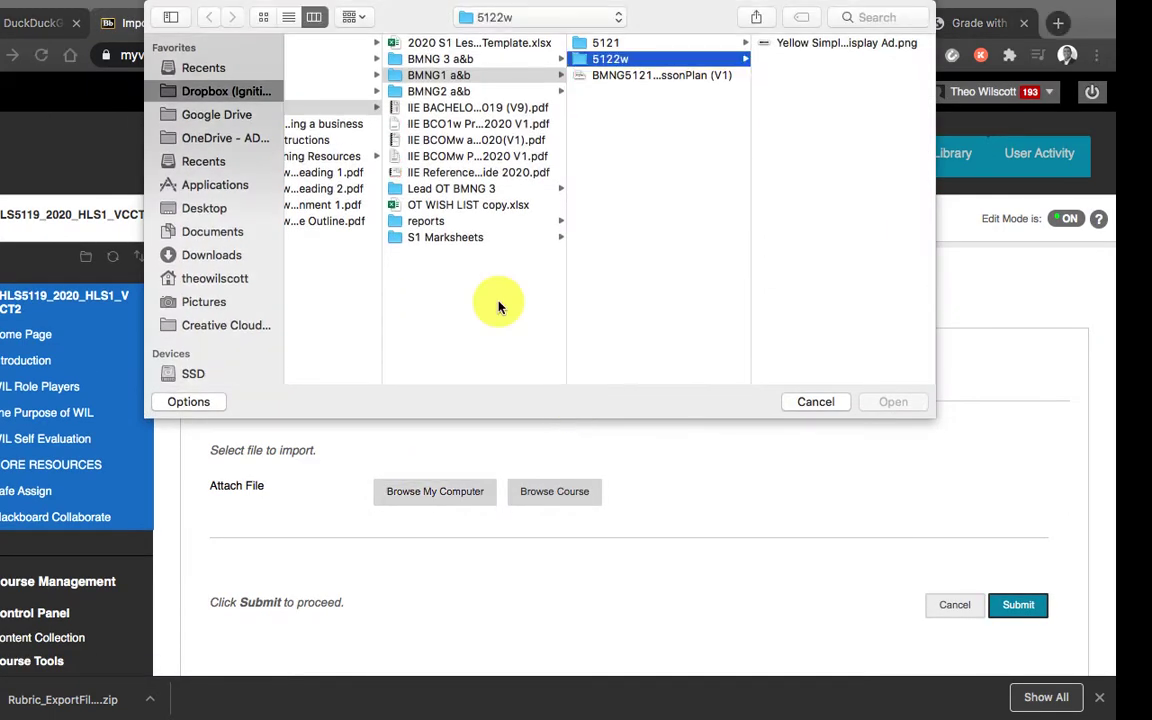
pyautogui.click(512, 16)
pyautogui.scroll(-1, 538, 248)
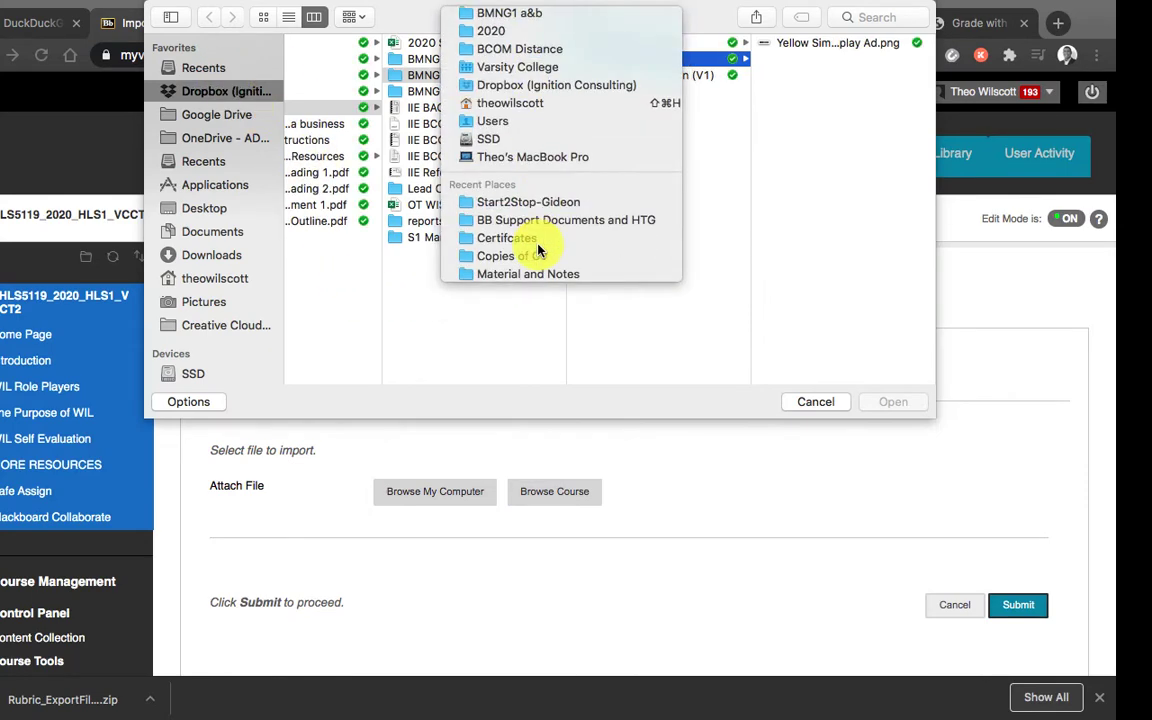
pyautogui.click(525, 220)
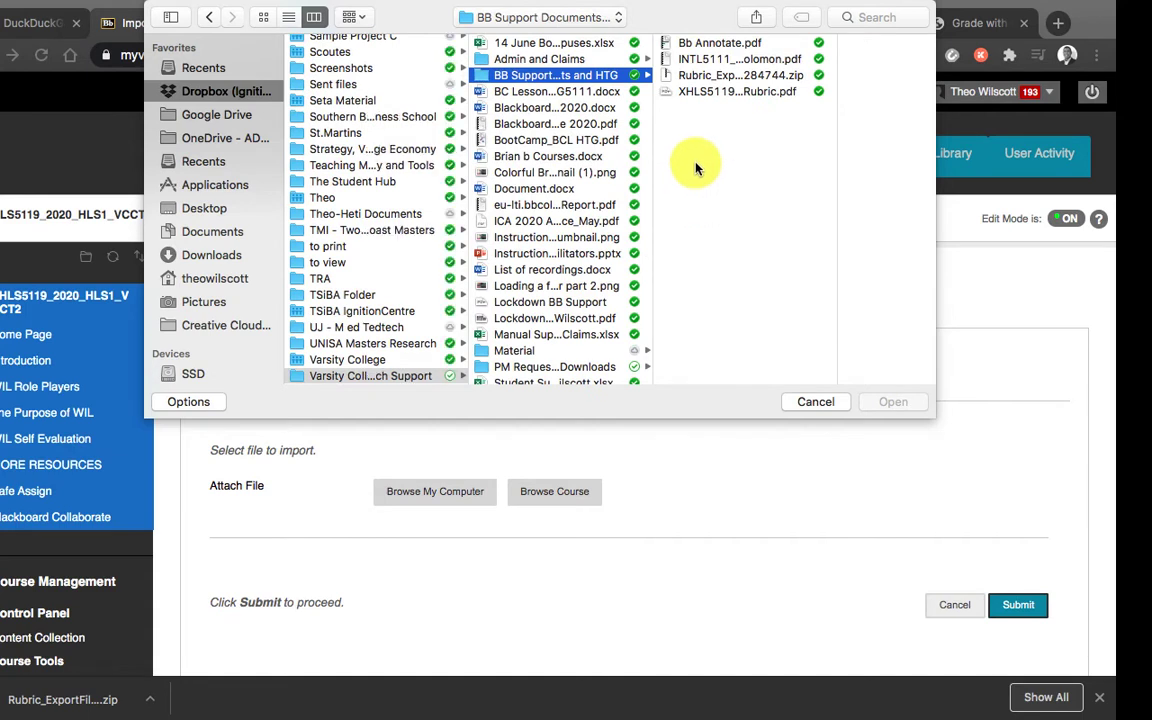
pyautogui.click(703, 76)
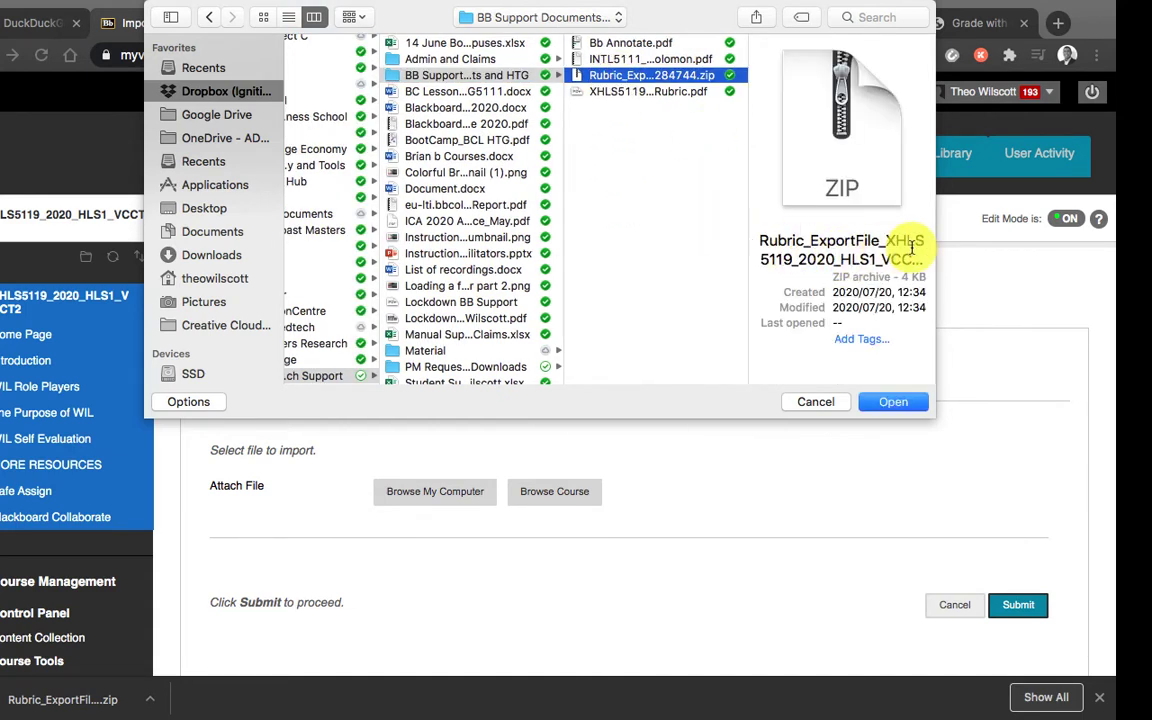
pyautogui.click(893, 405)
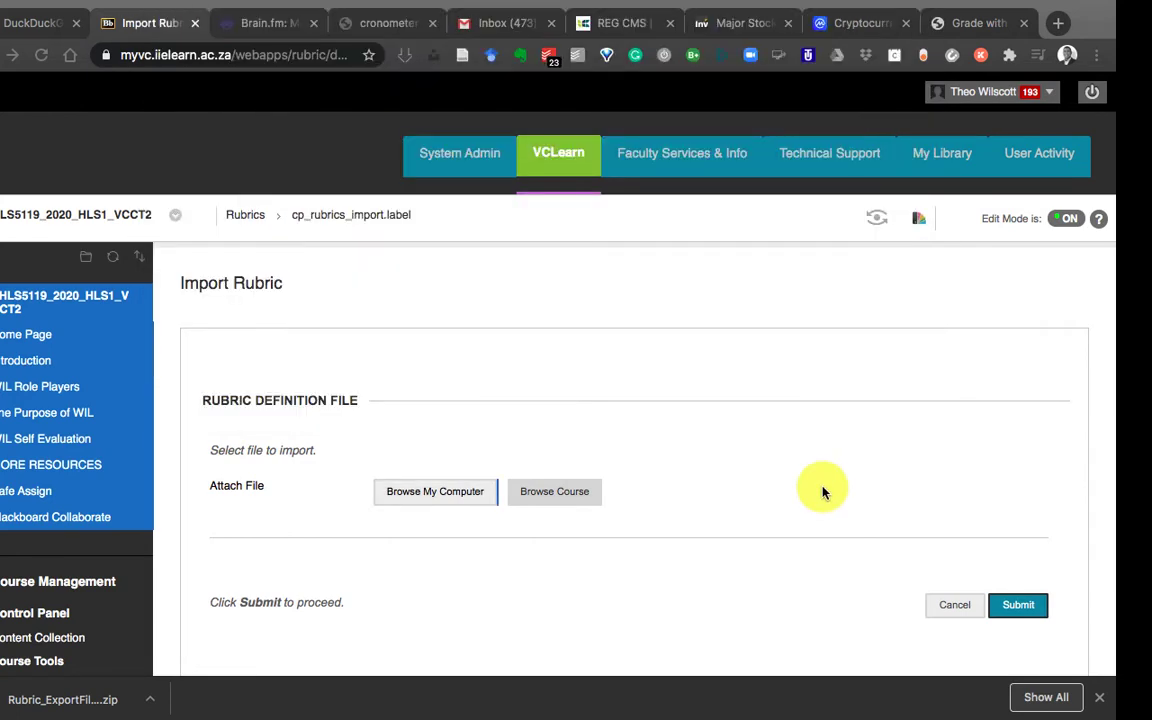
# Submit the rubric import and return from the import result to the rubrics list
pyautogui.scroll(-1, 743, 541)
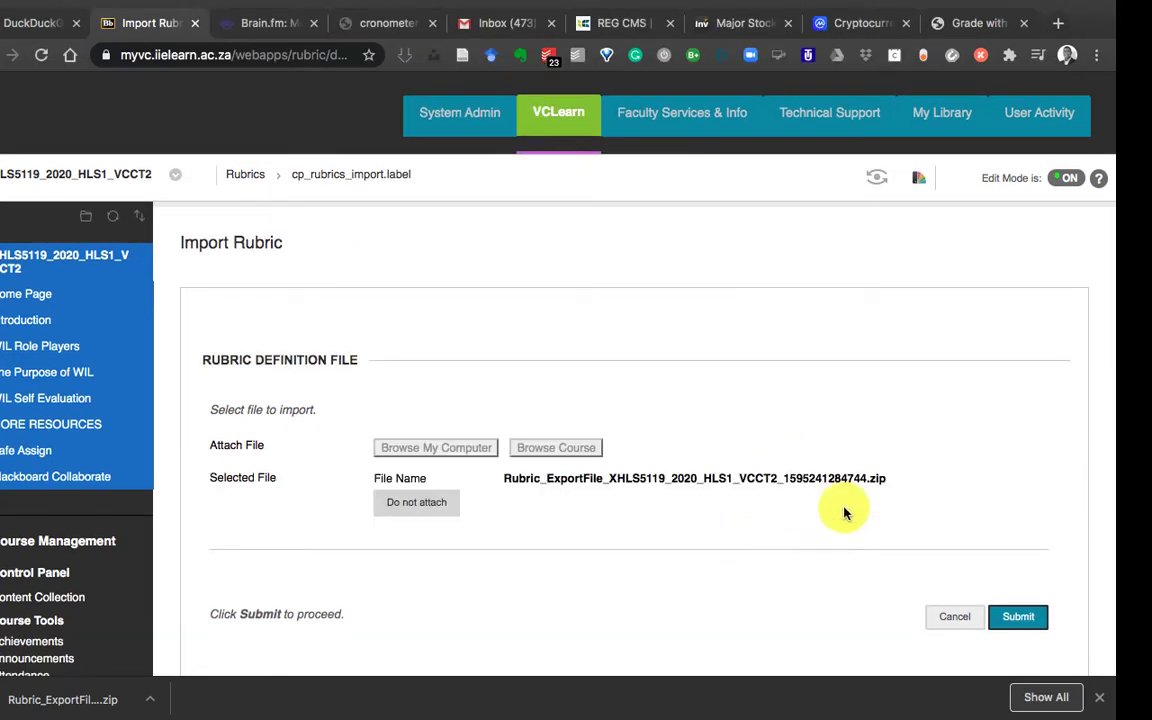
pyautogui.click(1017, 616)
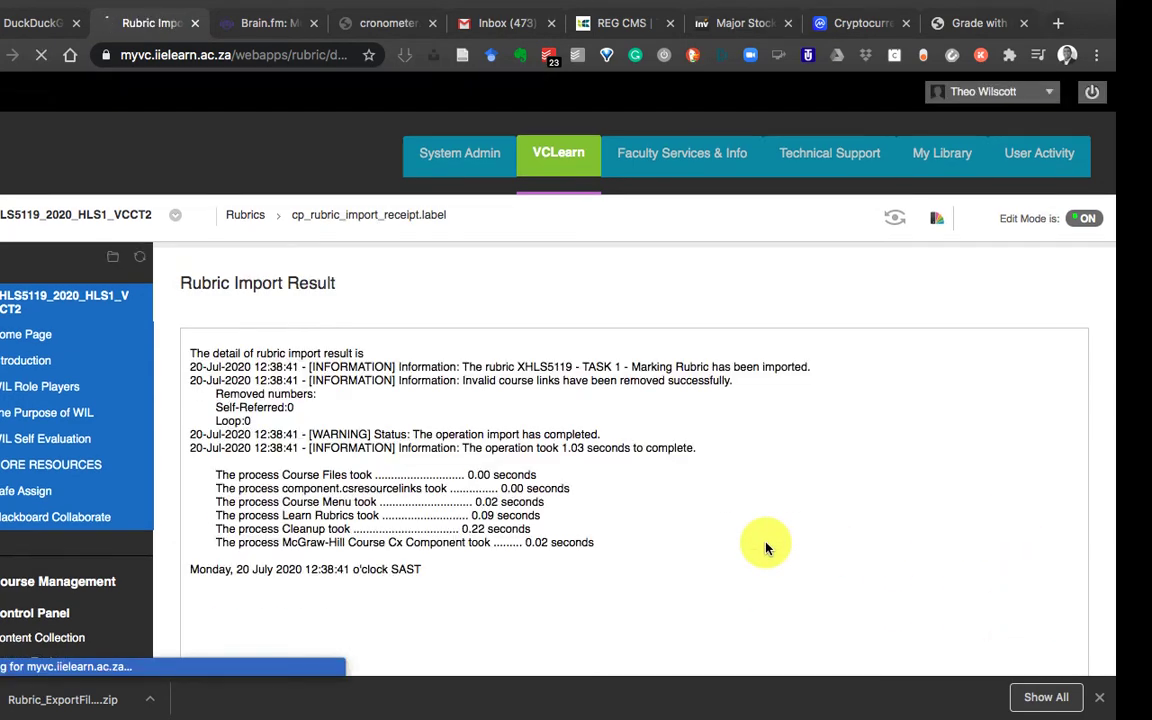
pyautogui.scroll(-2, 655, 492)
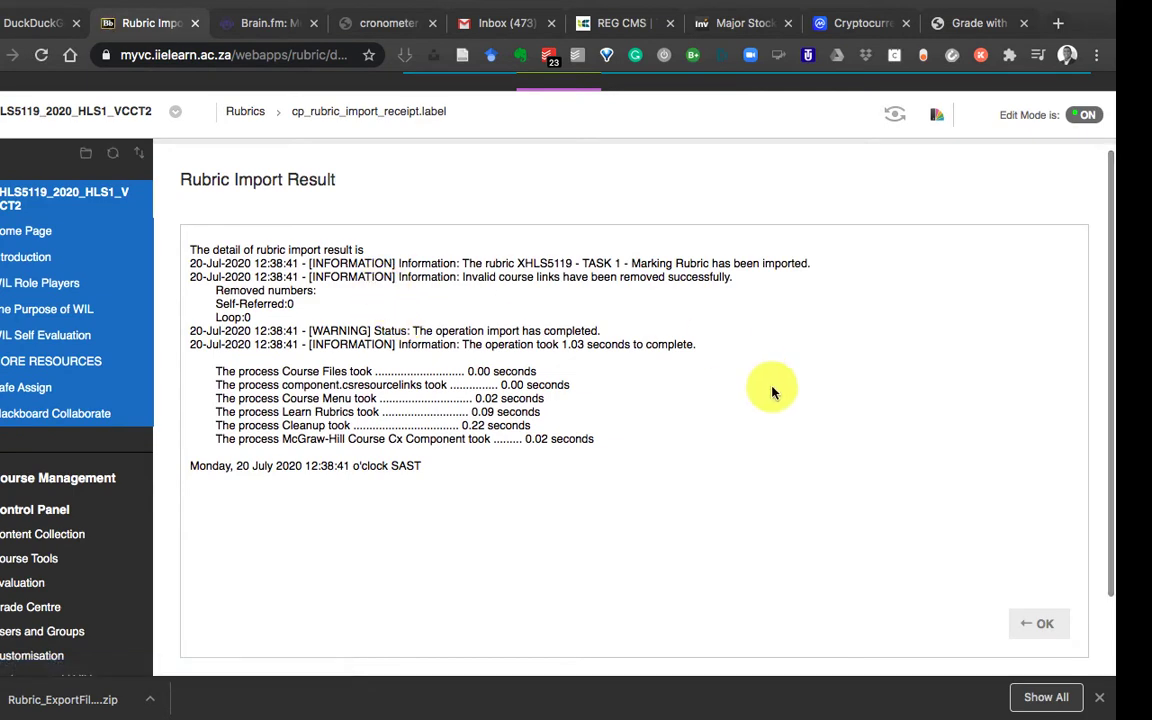
pyautogui.click(1040, 624)
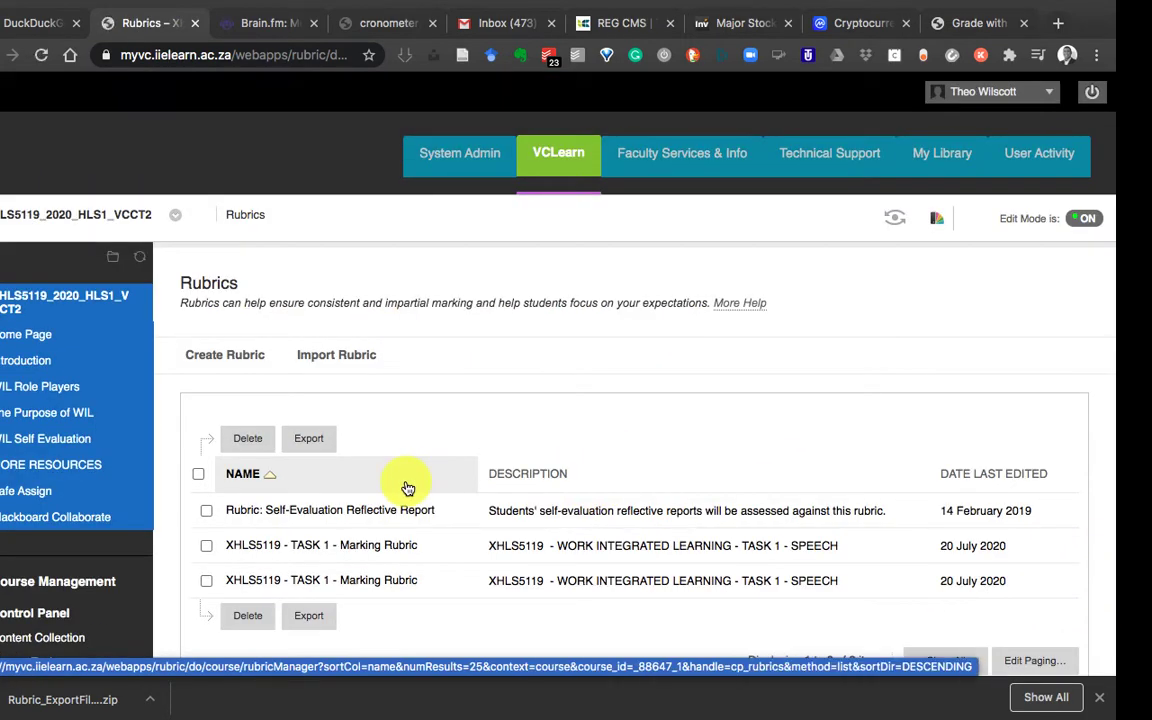
# Delete the last-listed duplicate of XHLS5119 - TASK 1 - Marking Rubric and dismiss the notification
pyautogui.scroll(-3, 419, 386)
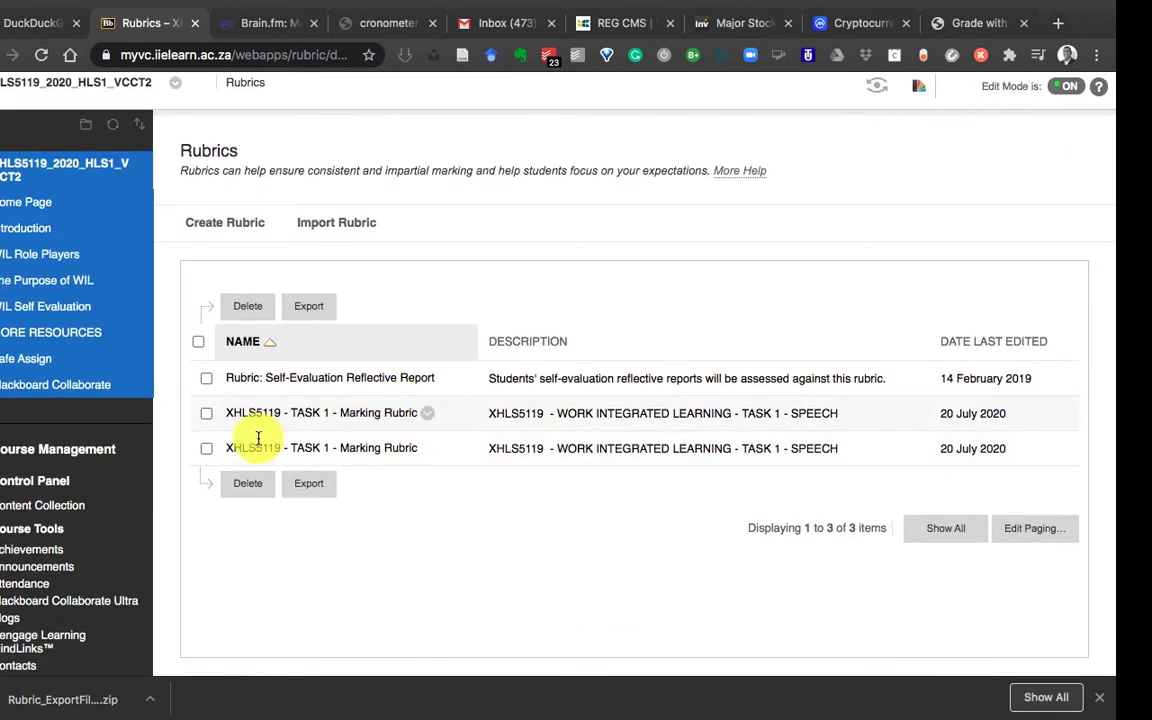
pyautogui.click(206, 450)
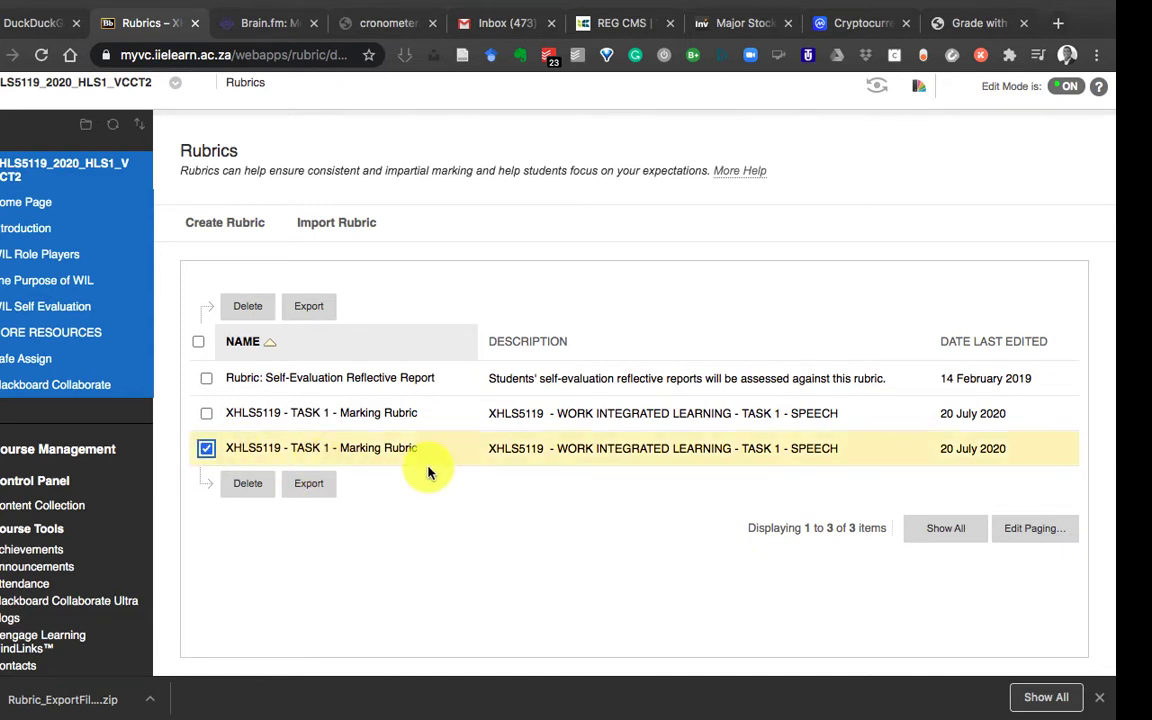
pyautogui.click(243, 305)
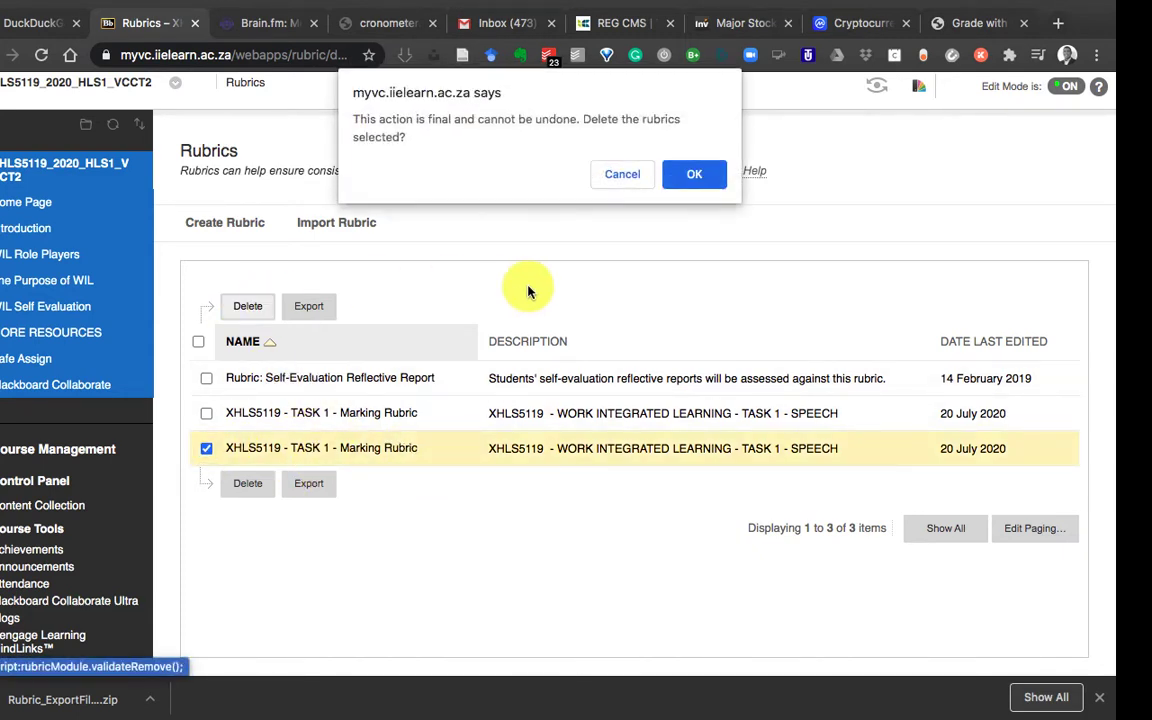
pyautogui.click(695, 175)
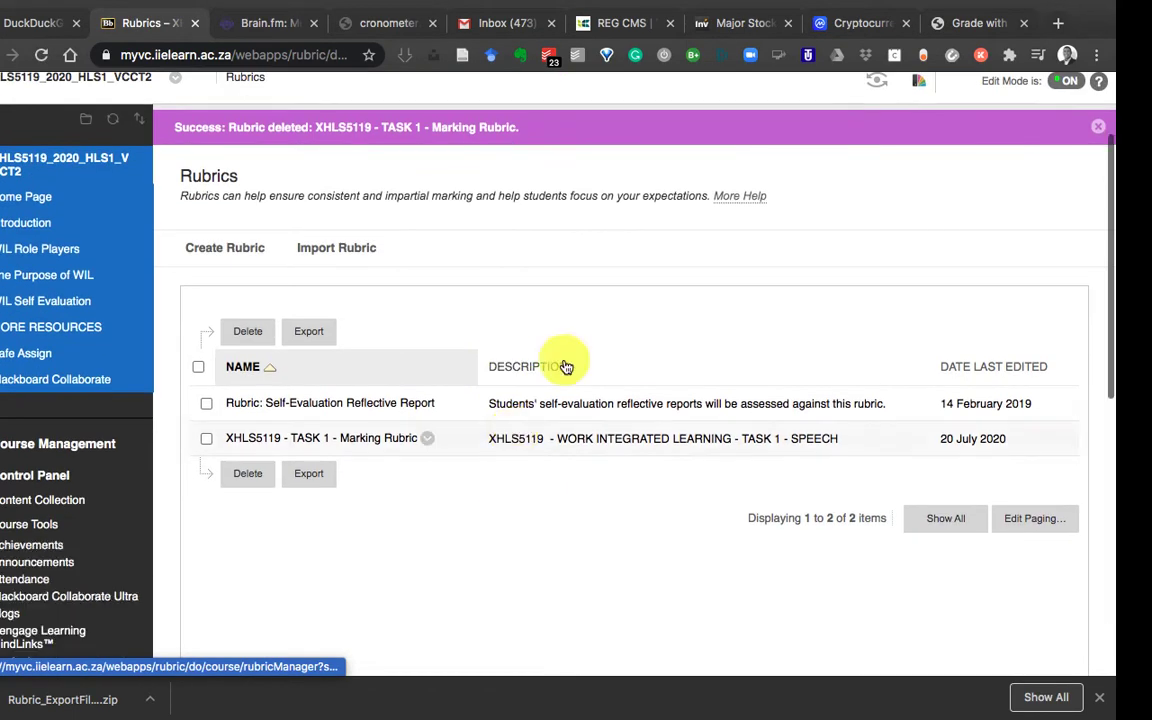
pyautogui.click(1098, 126)
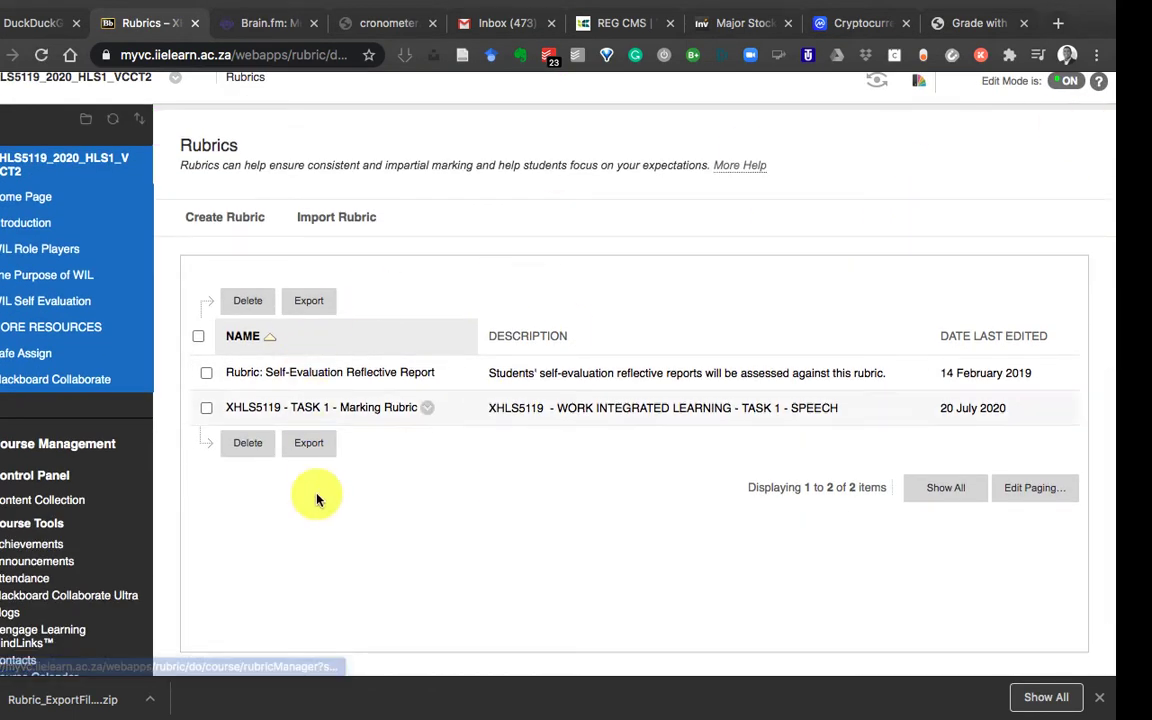
# Collapse the course tools list and open the Task 1 Attempt 1 assignment in the Safe Assign area for editing
pyautogui.scroll(-3, 231, 542)
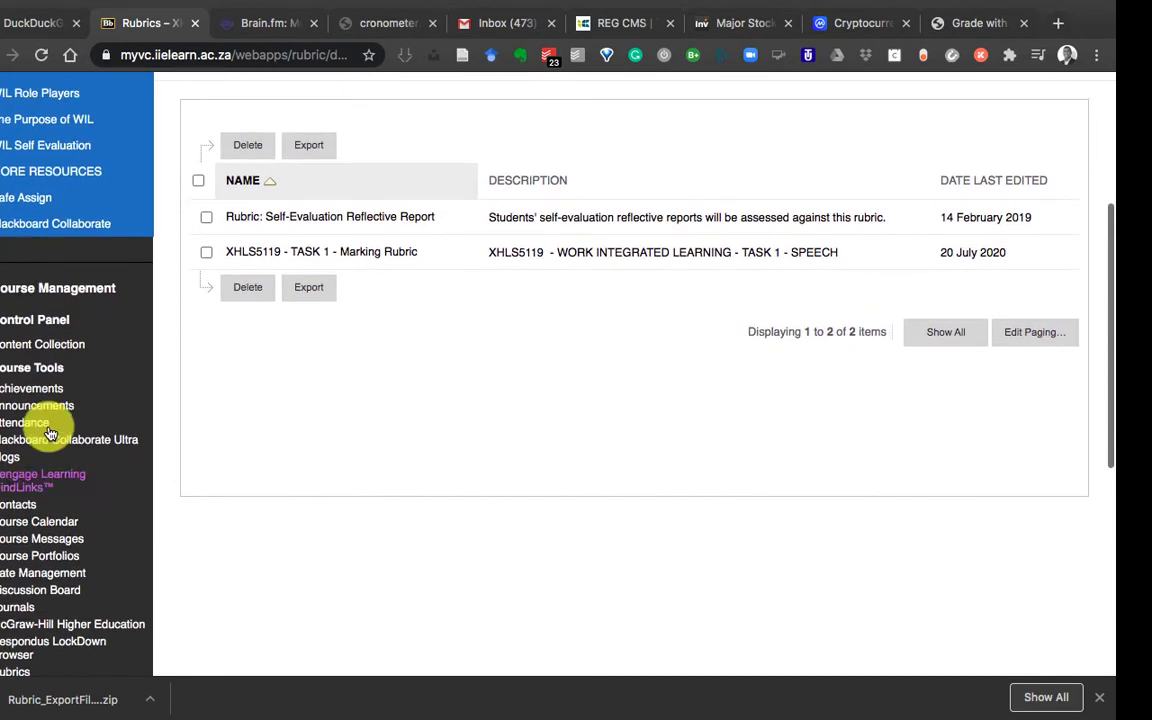
pyautogui.click(30, 368)
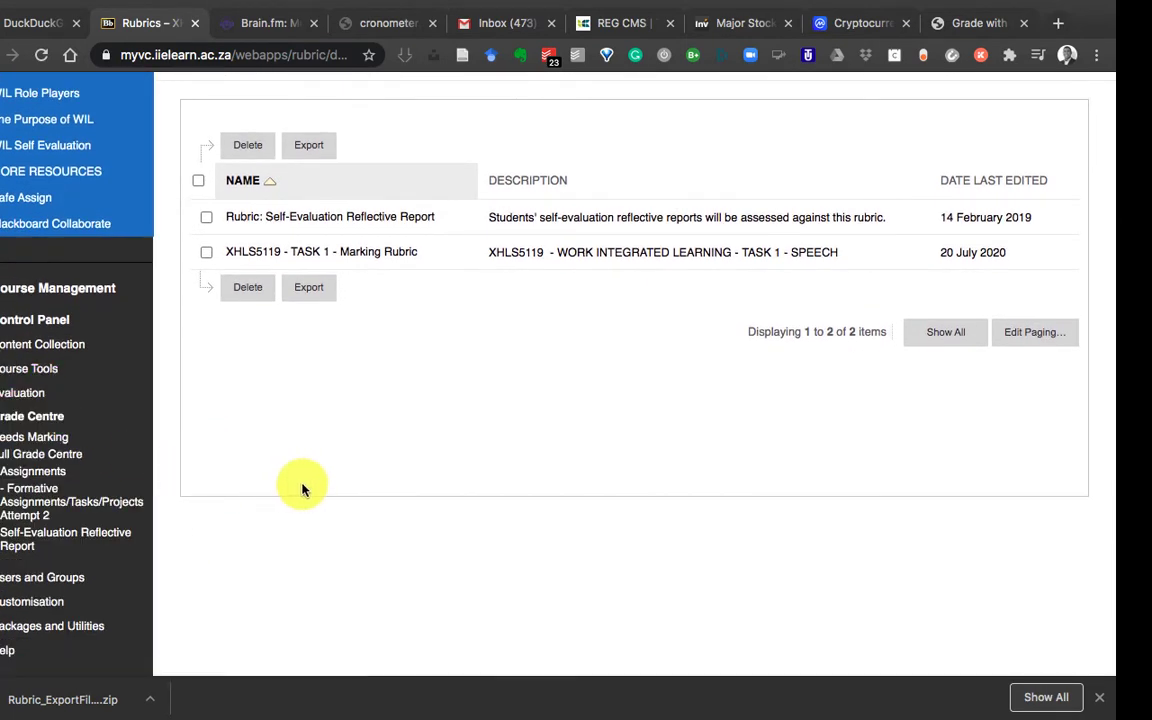
pyautogui.scroll(3, 303, 490)
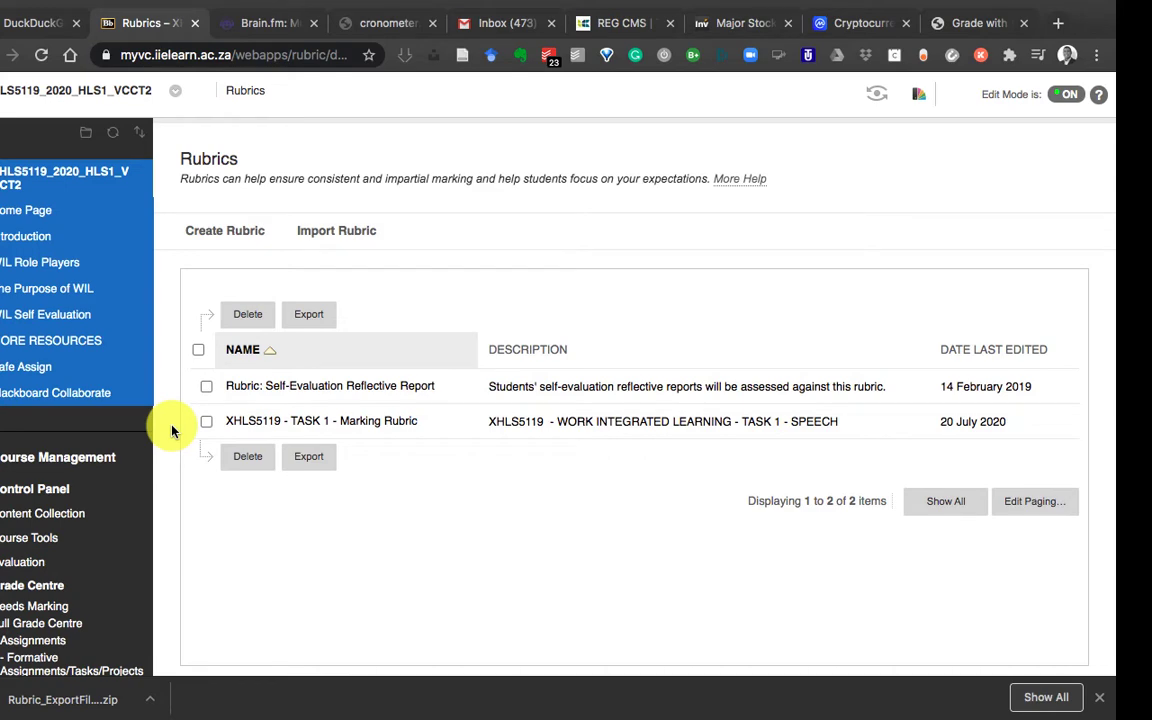
pyautogui.click(12, 368)
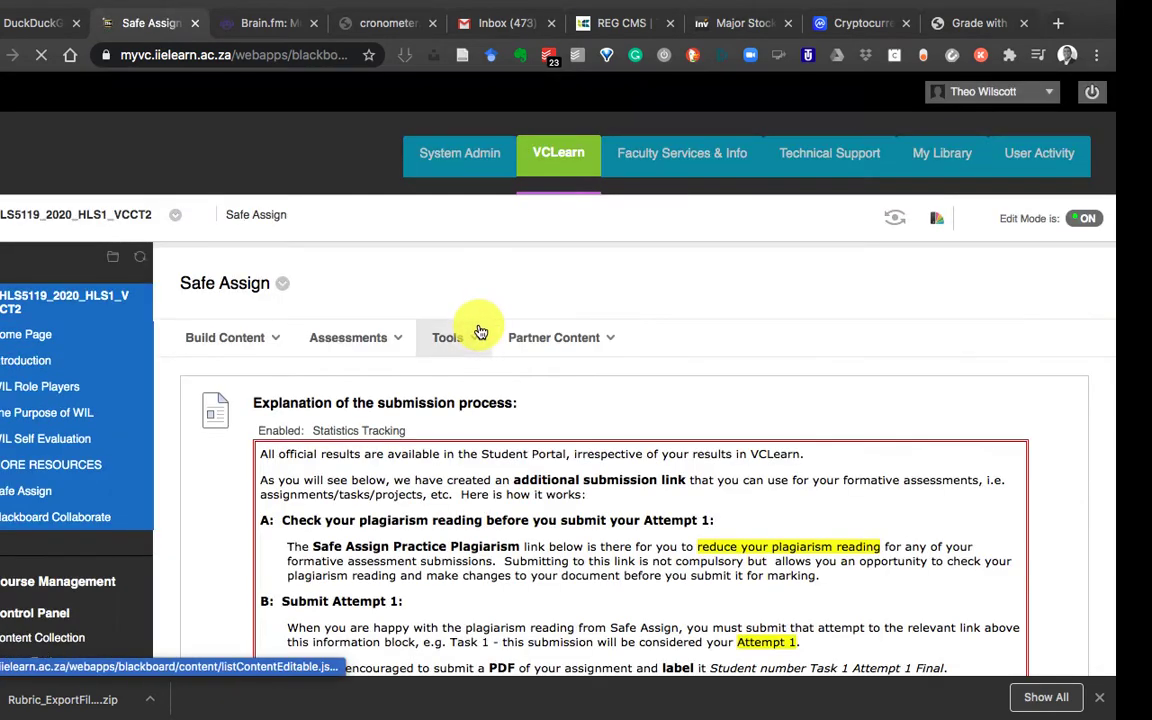
pyautogui.scroll(-10, 474, 466)
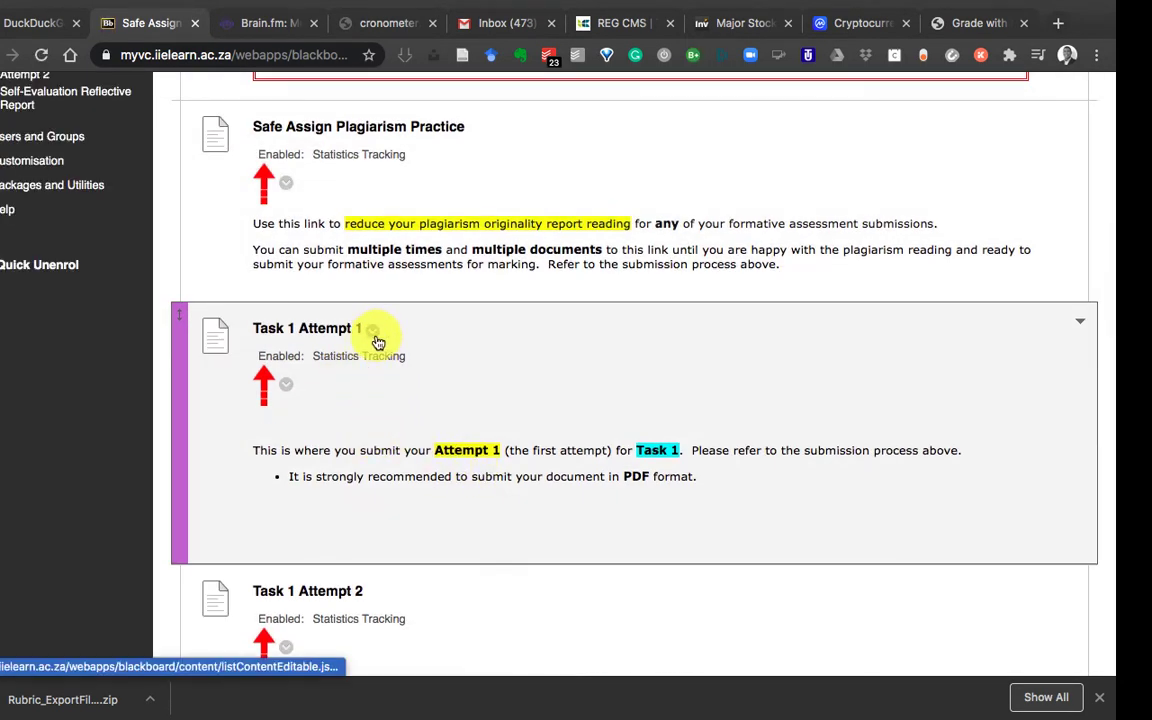
pyautogui.click(372, 333)
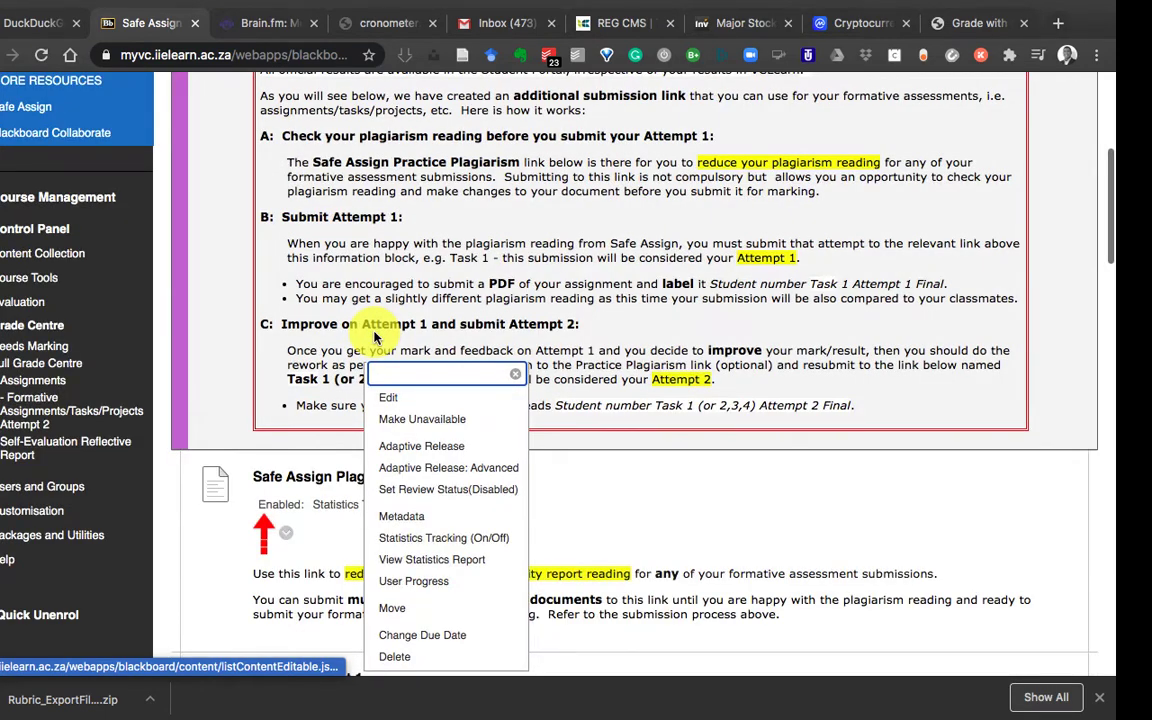
pyautogui.click(390, 399)
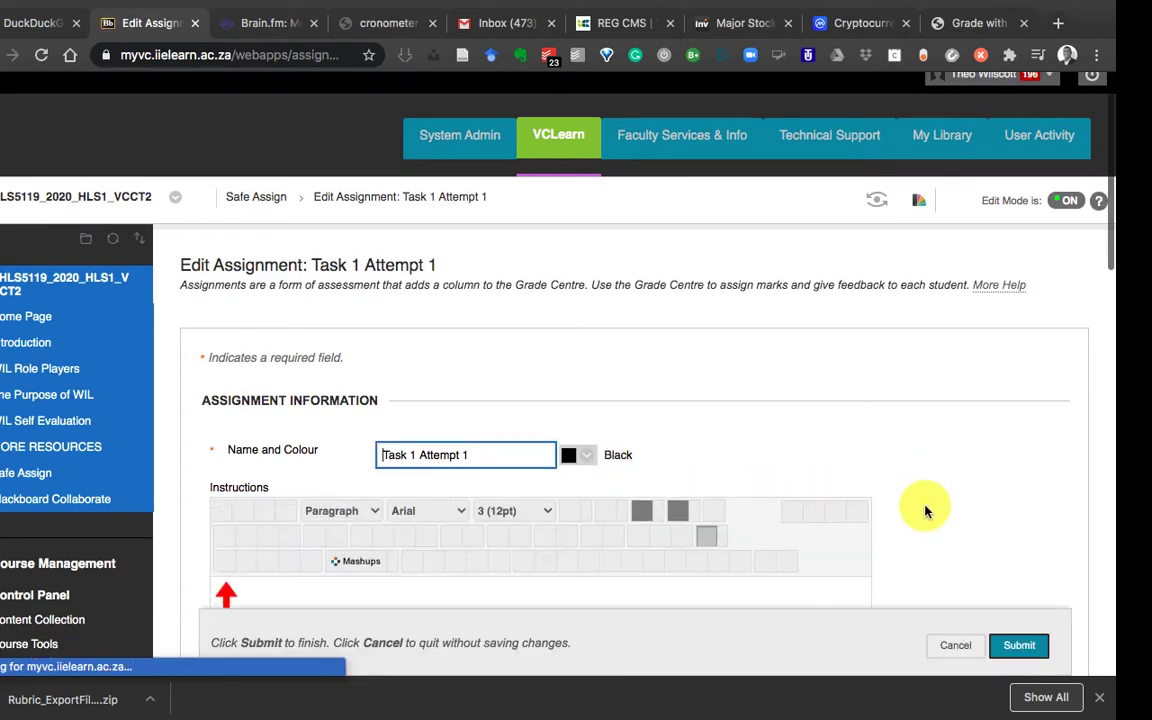
# Remove XHLS5119 - TASK 1 - Marking Rubric from the assignment's associated rubrics
pyautogui.scroll(-5, 925, 511)
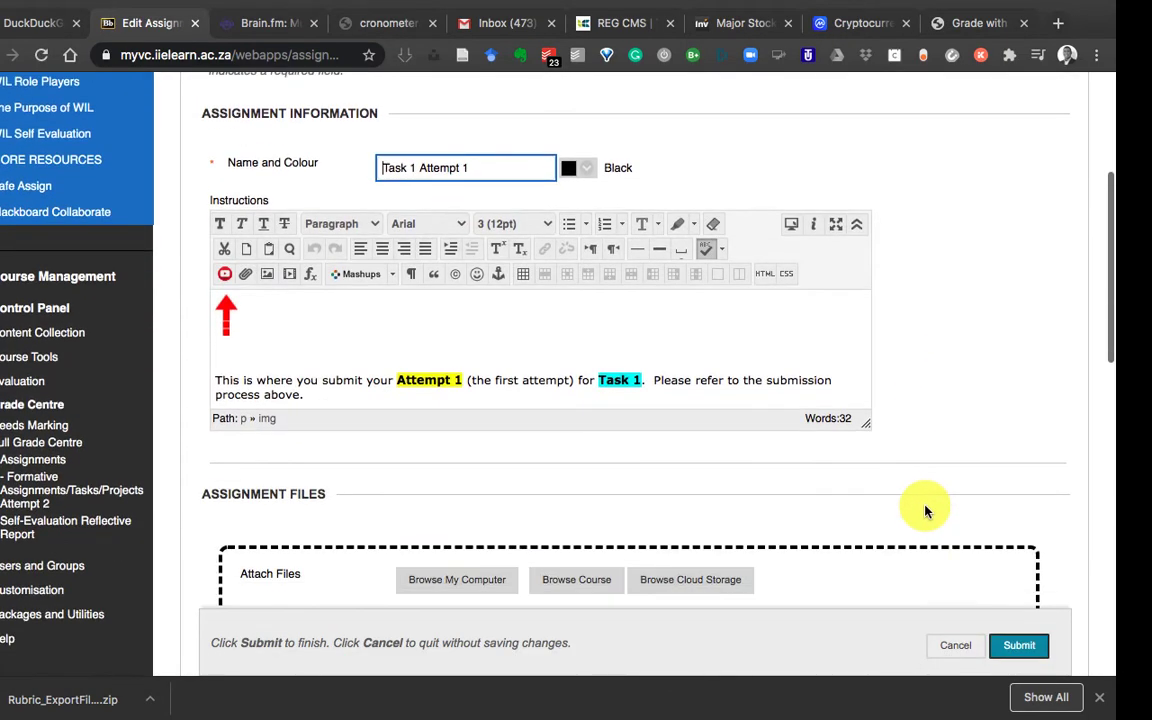
pyautogui.scroll(-5, 925, 511)
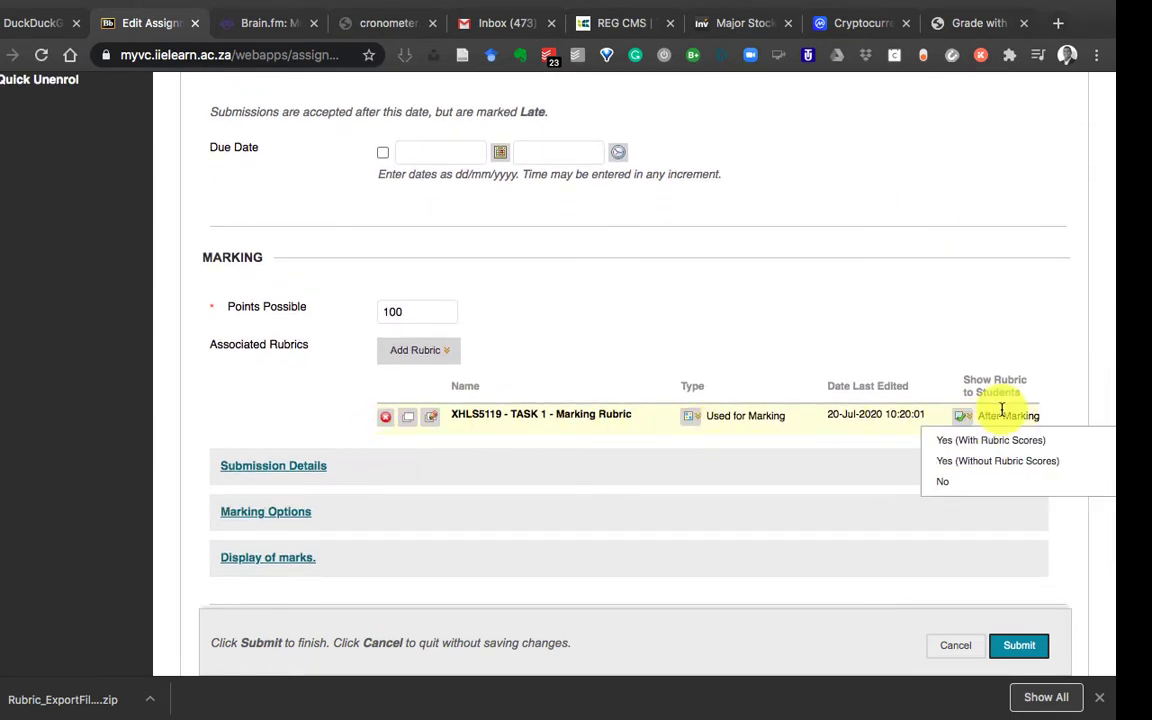
pyautogui.click(386, 420)
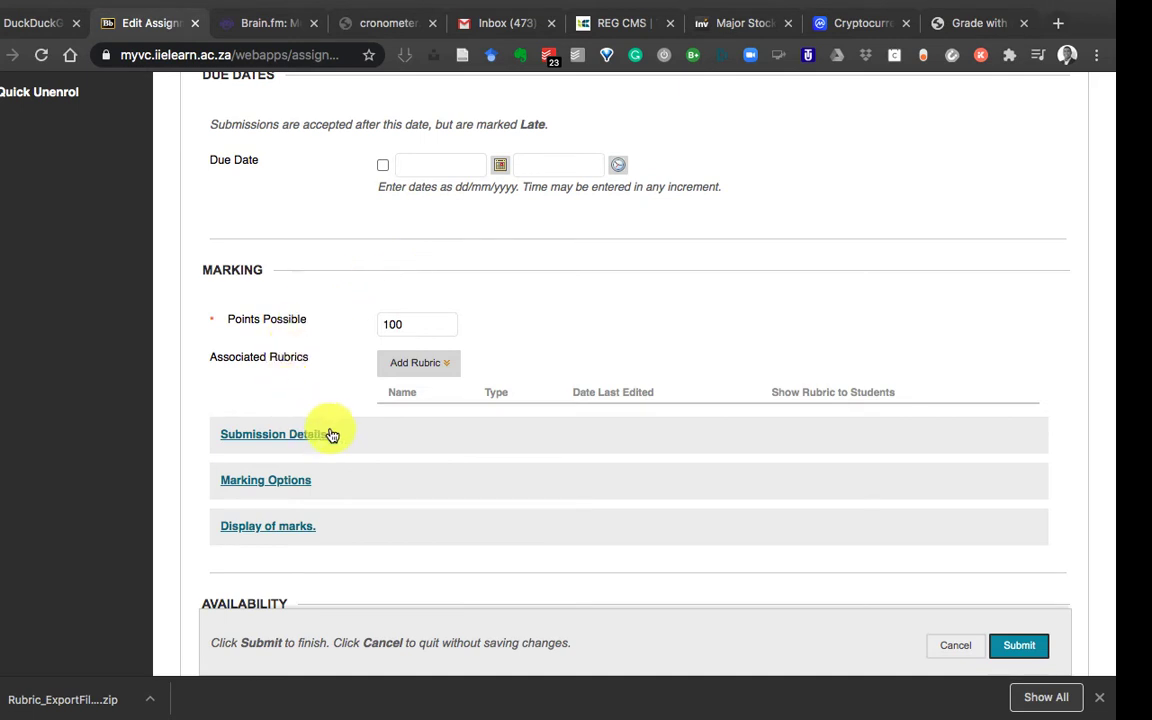
# Associate XHLS5119 - TASK 1 - Marking Rubric with the assignment and accept its maximum points as the Points Possible
pyautogui.click(442, 363)
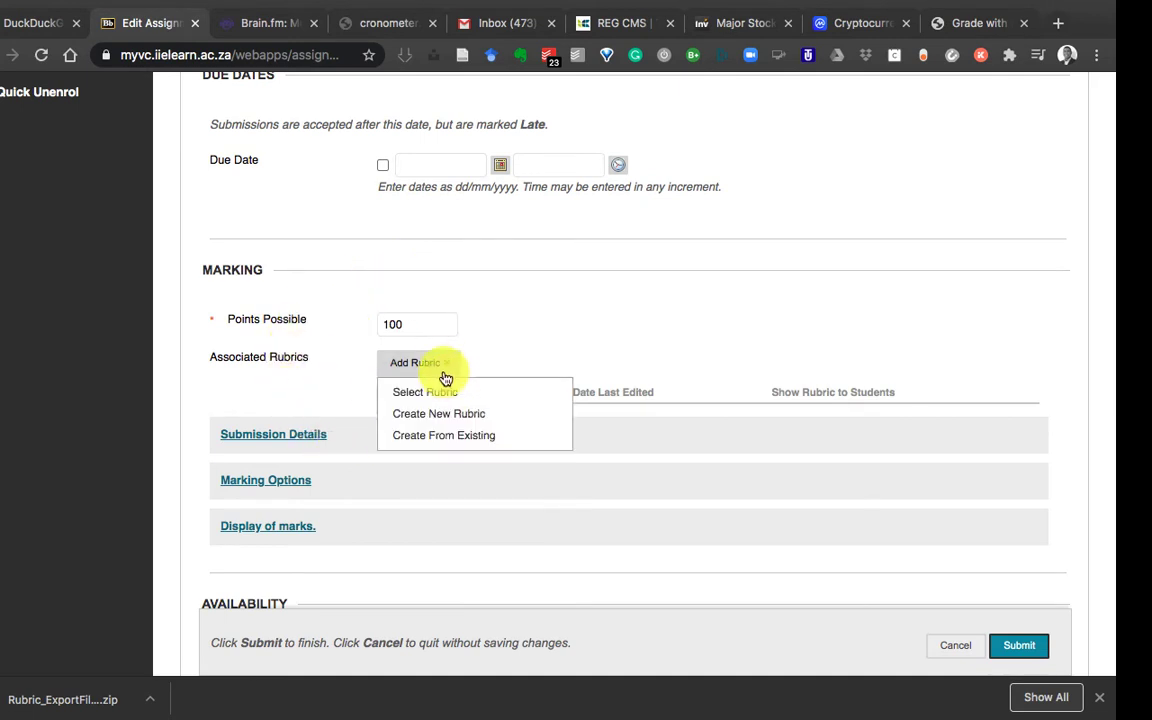
pyautogui.click(442, 400)
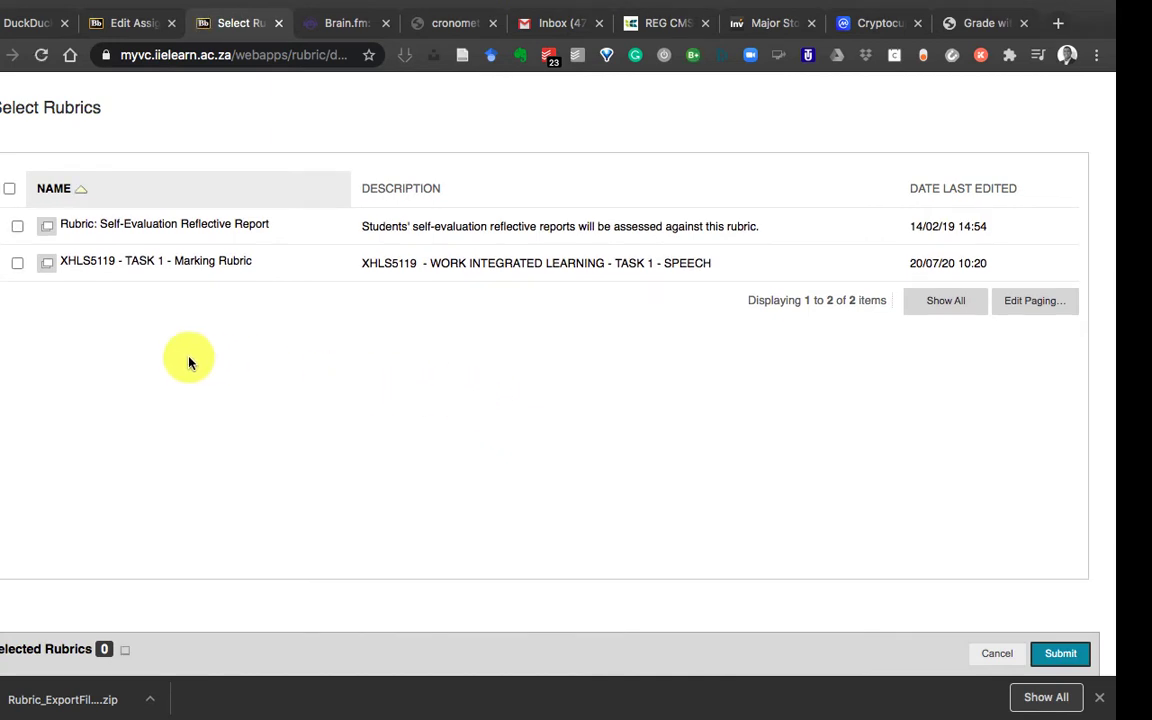
pyautogui.click(17, 264)
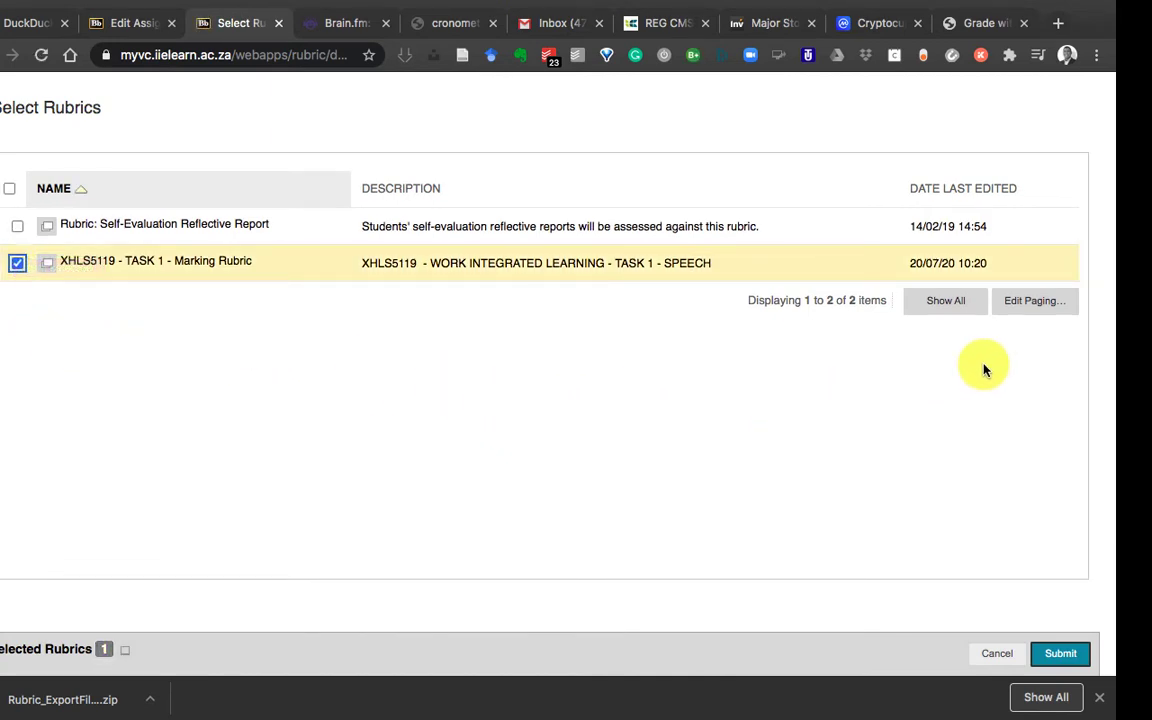
pyautogui.click(1061, 655)
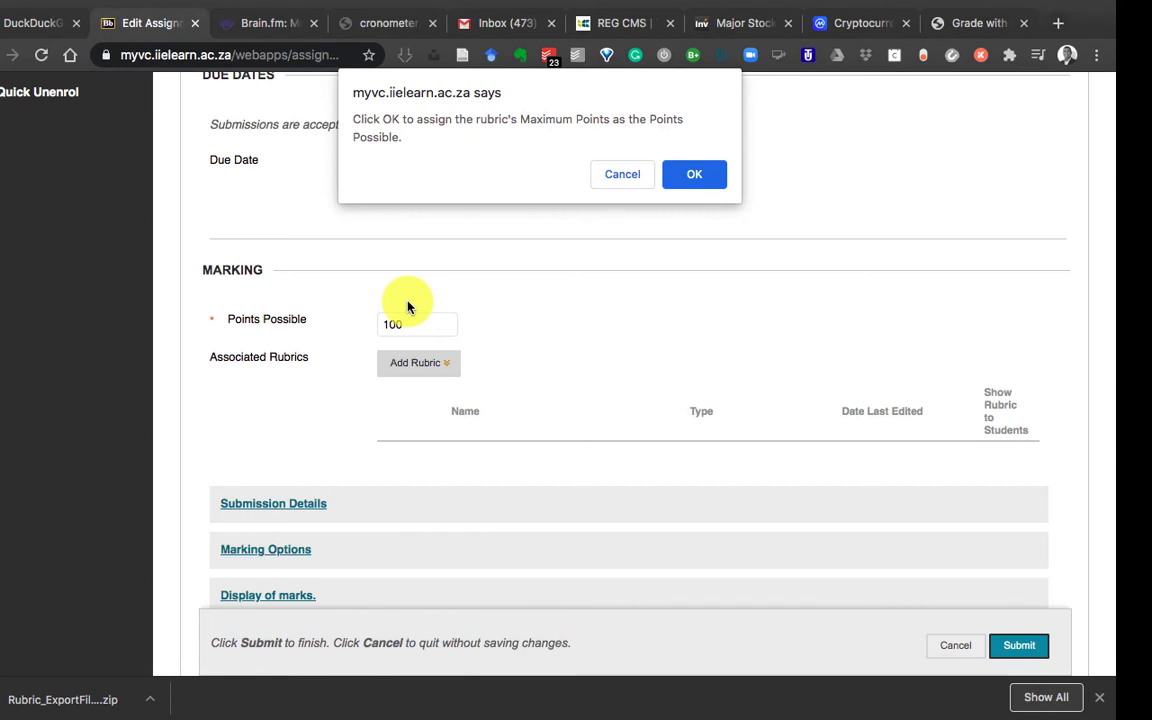
pyautogui.click(697, 176)
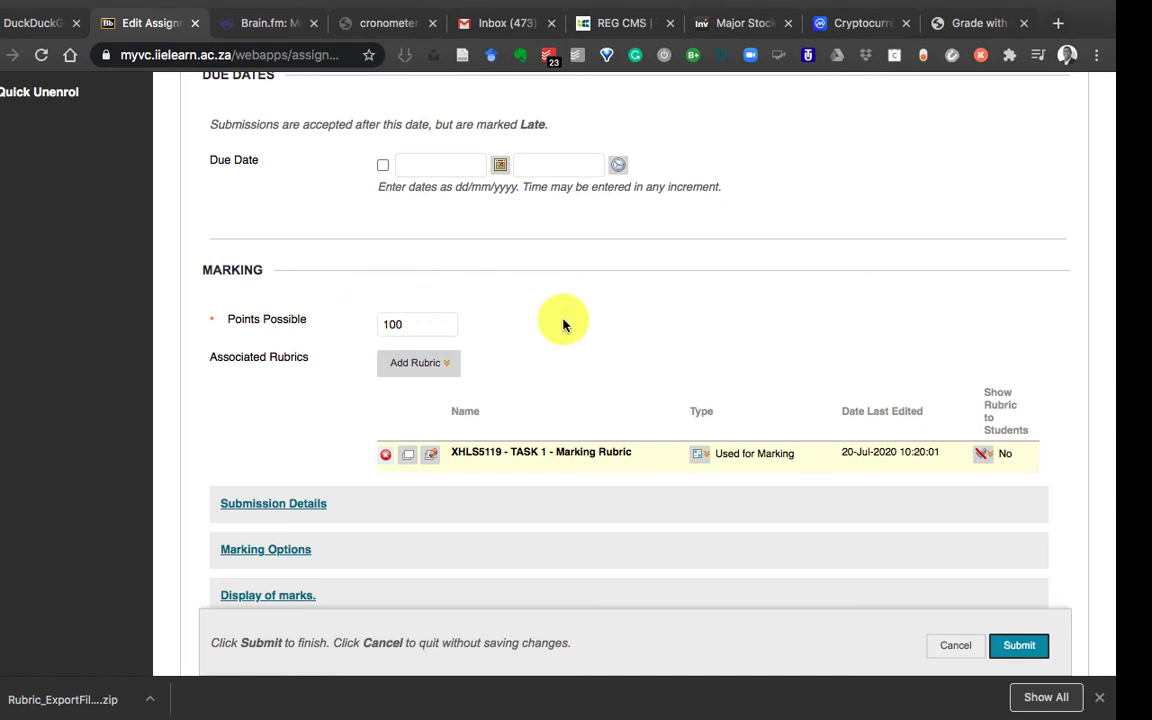
# Set the associated marking rubric's Show Rubric to Students option to After Marking
pyautogui.scroll(-3, 563, 325)
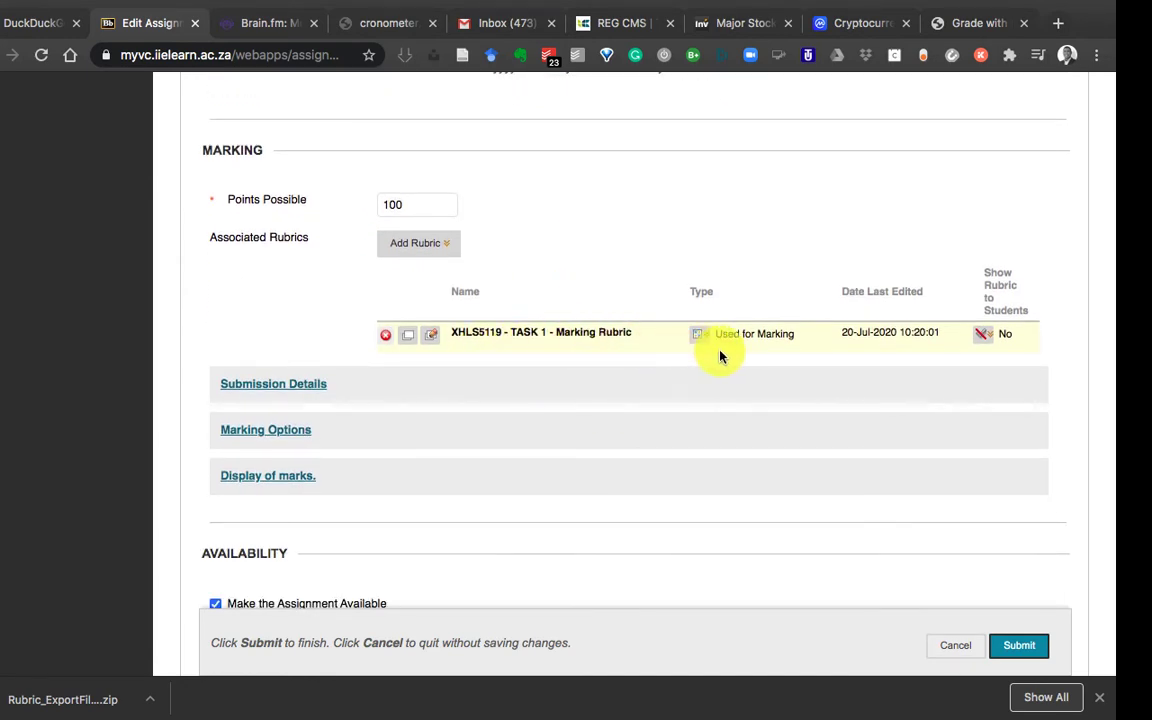
pyautogui.click(987, 338)
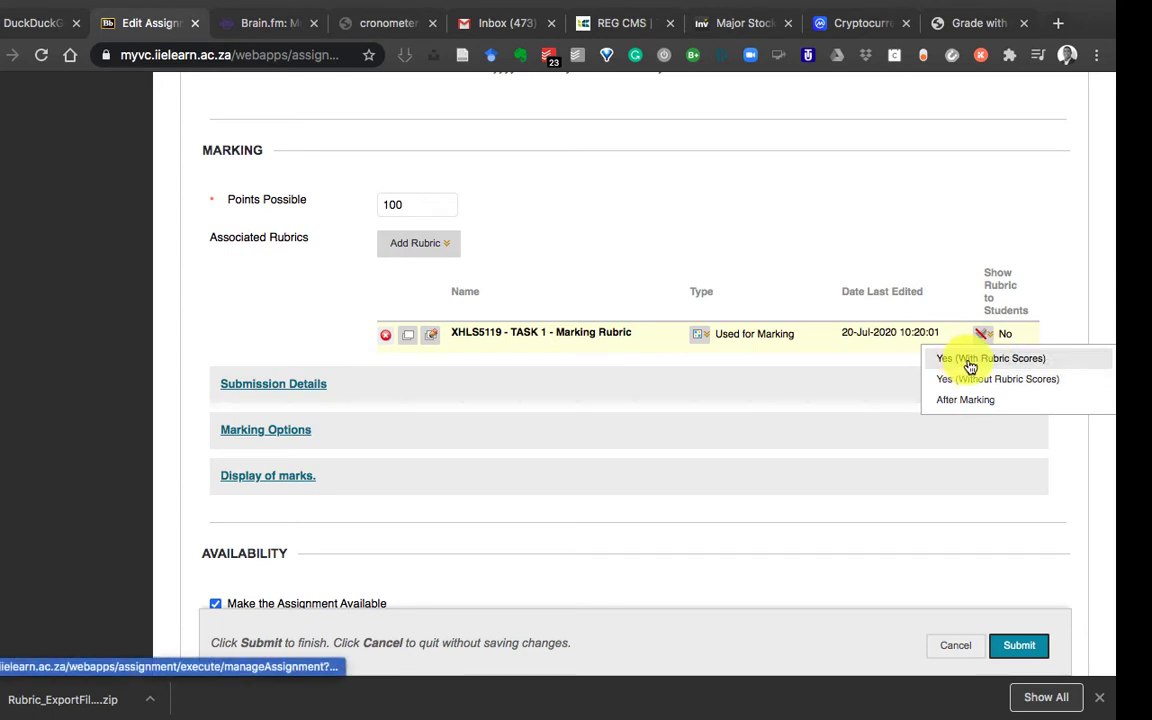
pyautogui.click(980, 367)
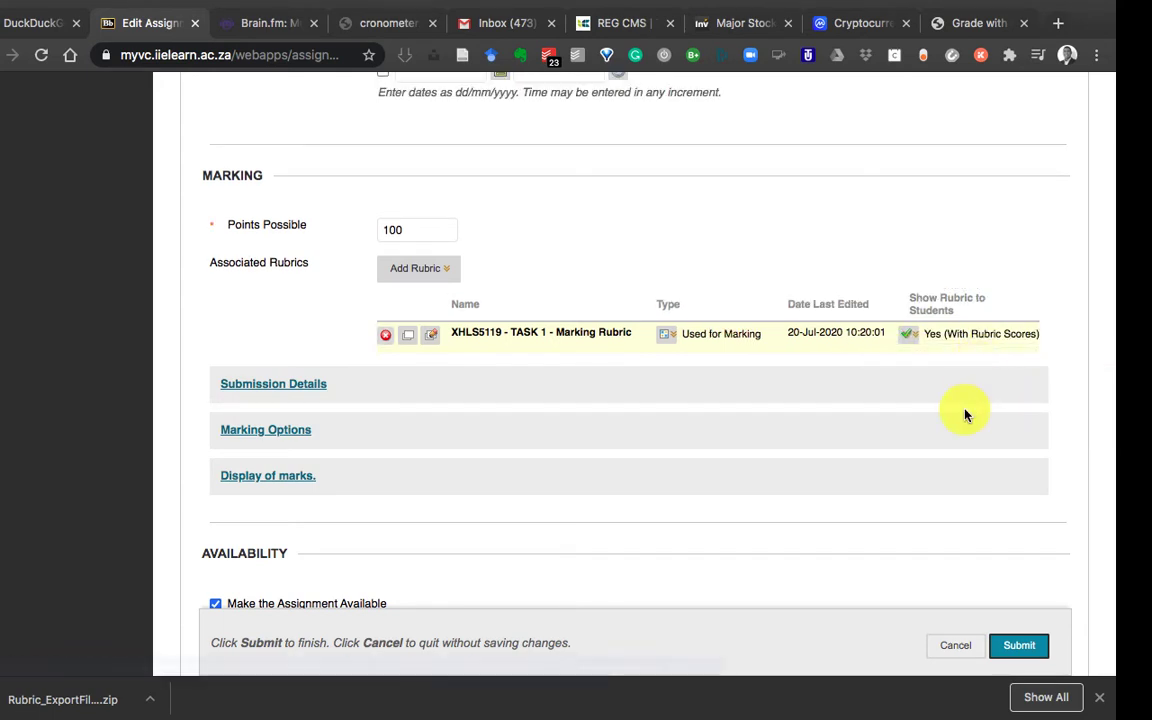
pyautogui.click(917, 342)
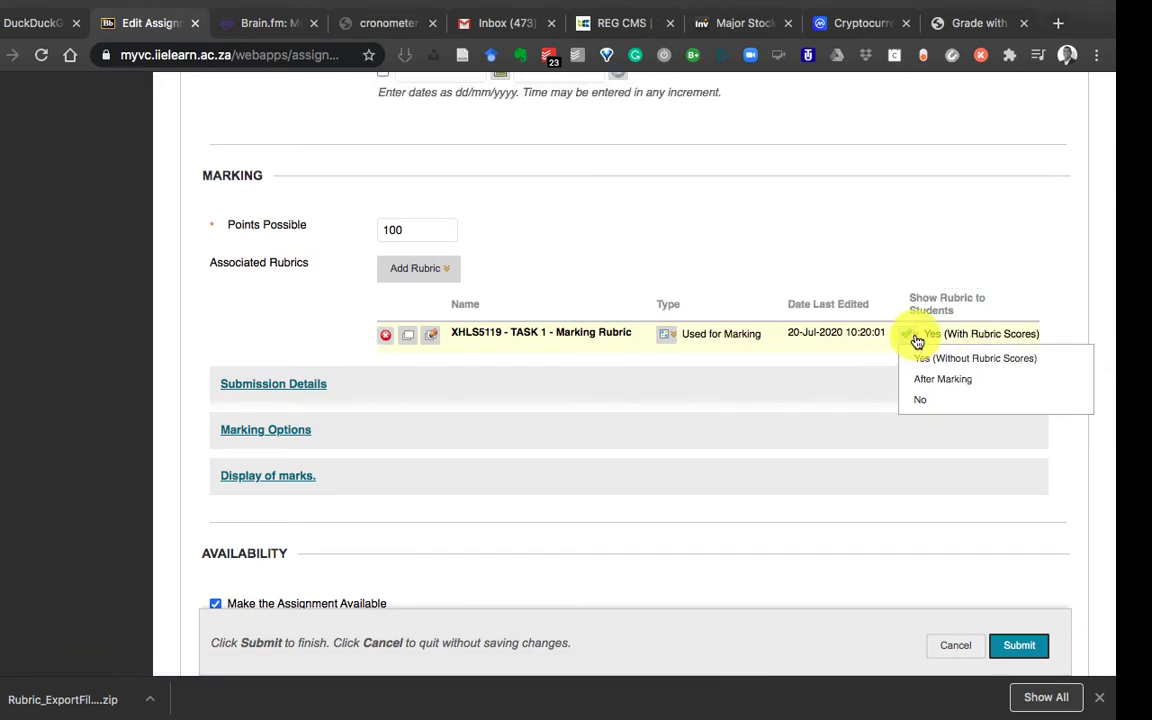
pyautogui.click(920, 379)
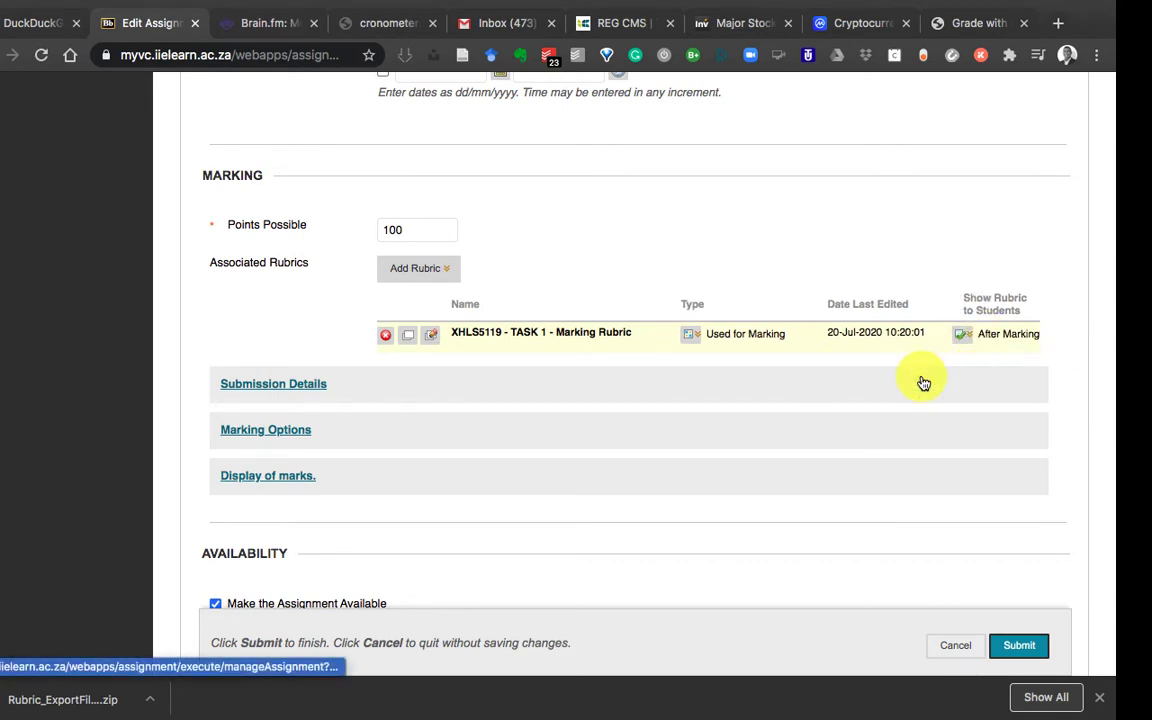
# Check the assignment's marking settings, submit the edits to Task 1 Attempt 1 and dismiss the notification
pyautogui.scroll(-5, 702, 468)
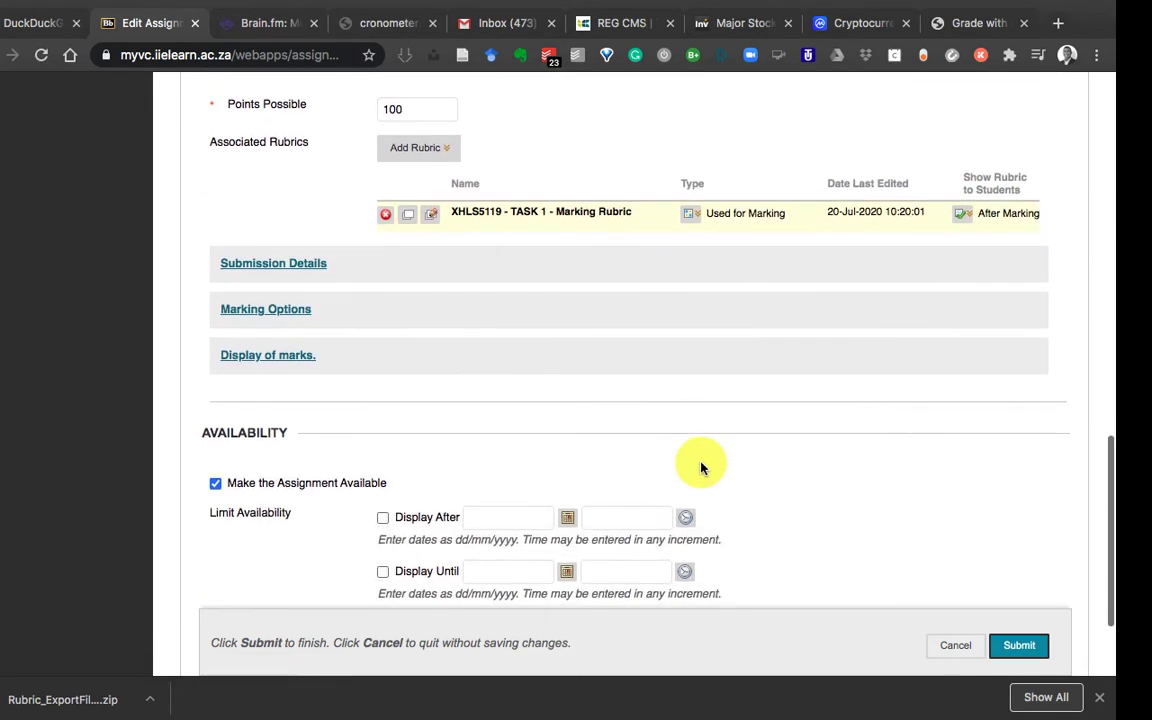
pyautogui.scroll(6, 887, 342)
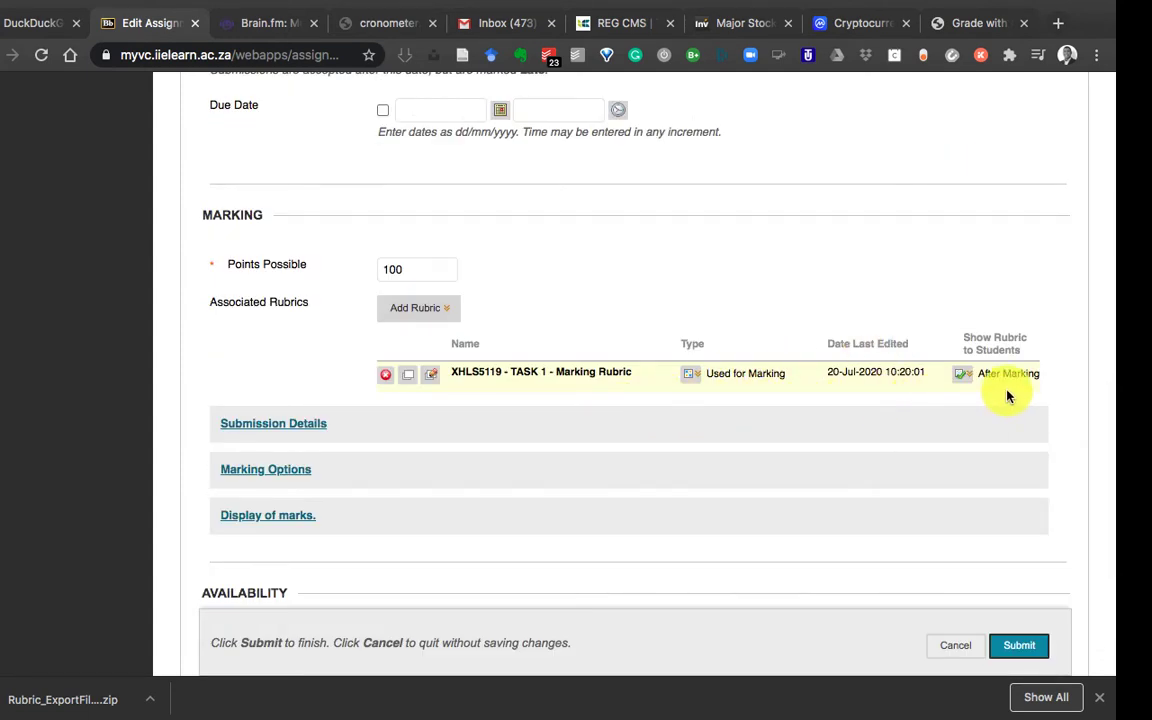
pyautogui.scroll(-5, 905, 427)
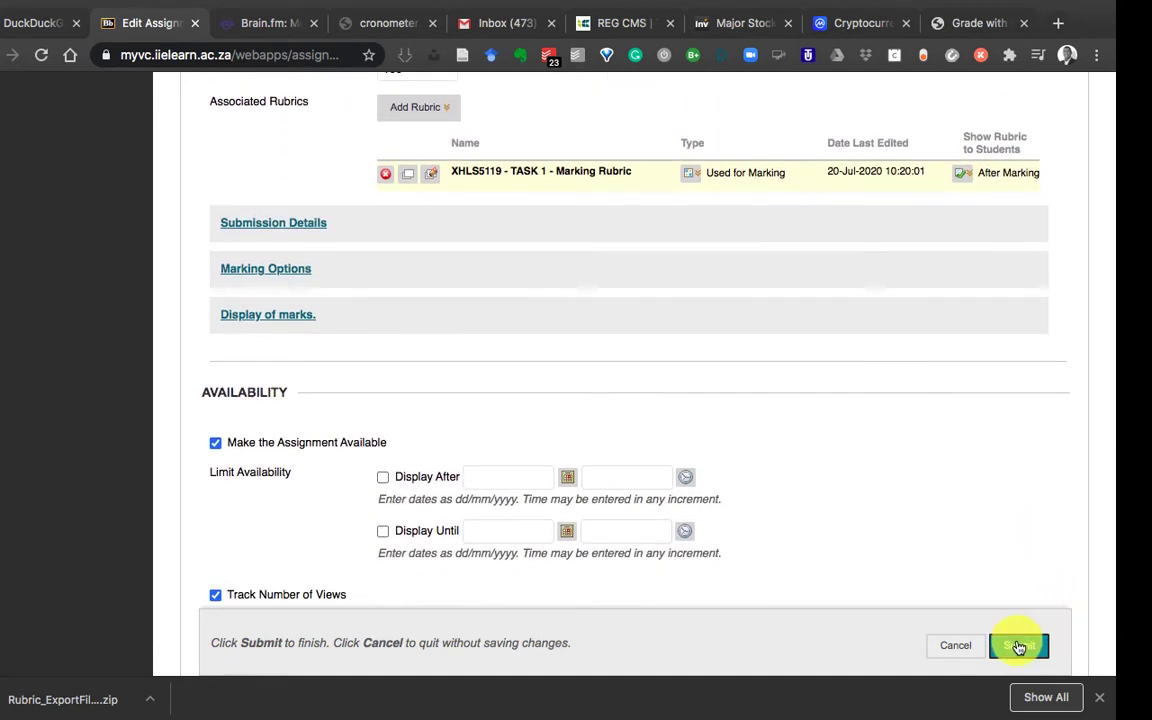
pyautogui.click(1019, 650)
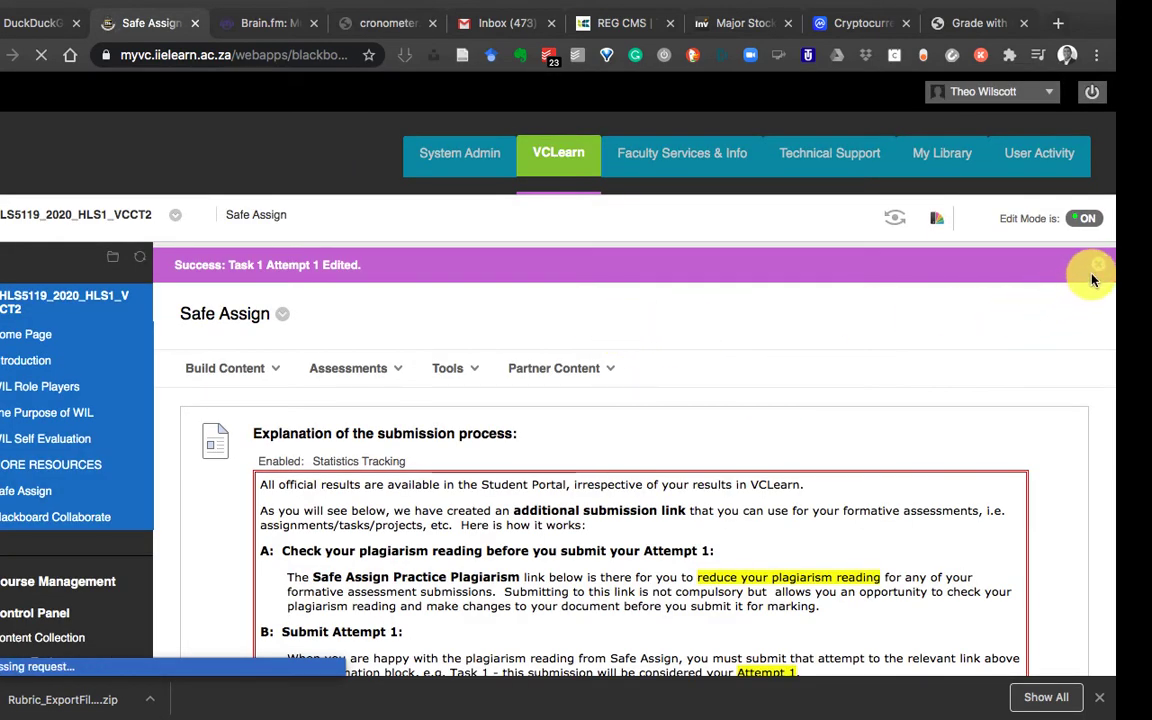
pyautogui.click(1097, 266)
# Open the course's Full Grade Centre from the Safe Assign area
pyautogui.click(447, 337)
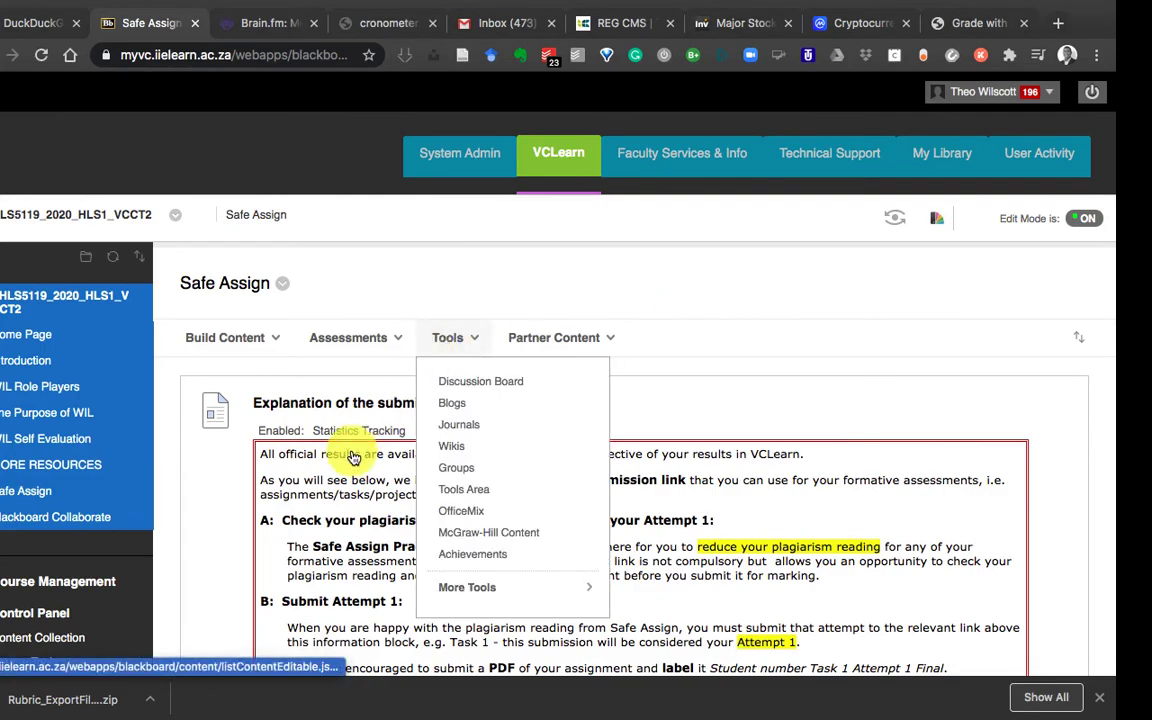
pyautogui.click(352, 457)
pyautogui.scroll(-5, 345, 480)
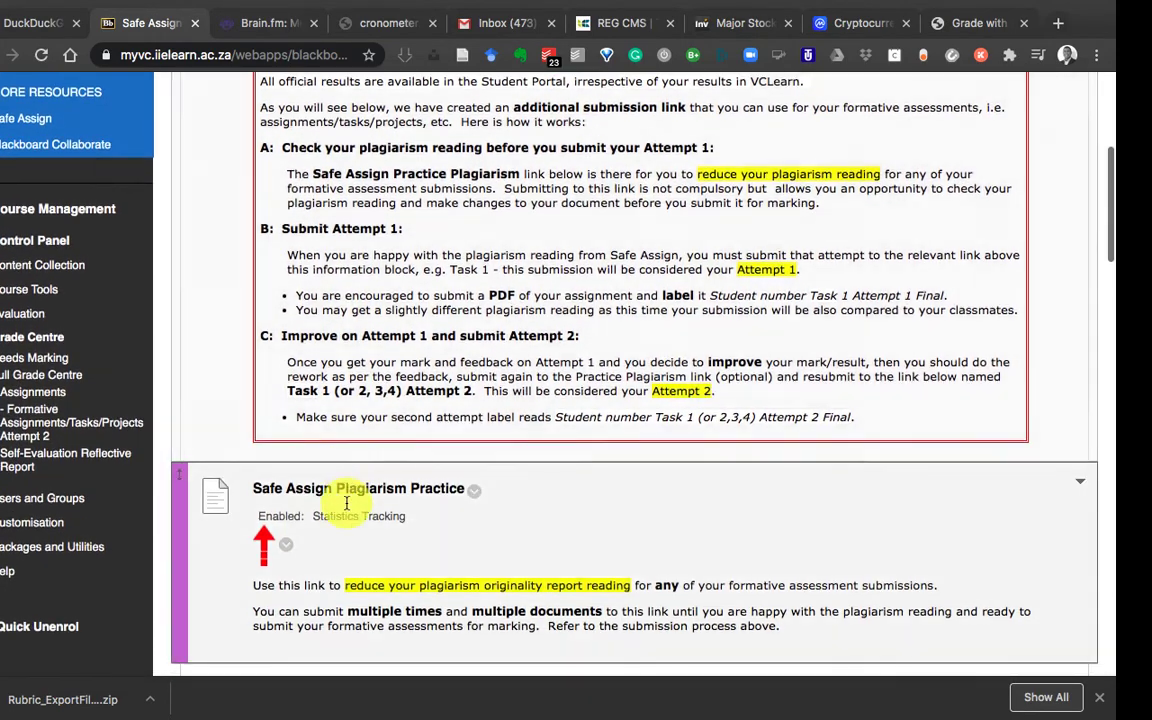
pyautogui.scroll(-3, 306, 516)
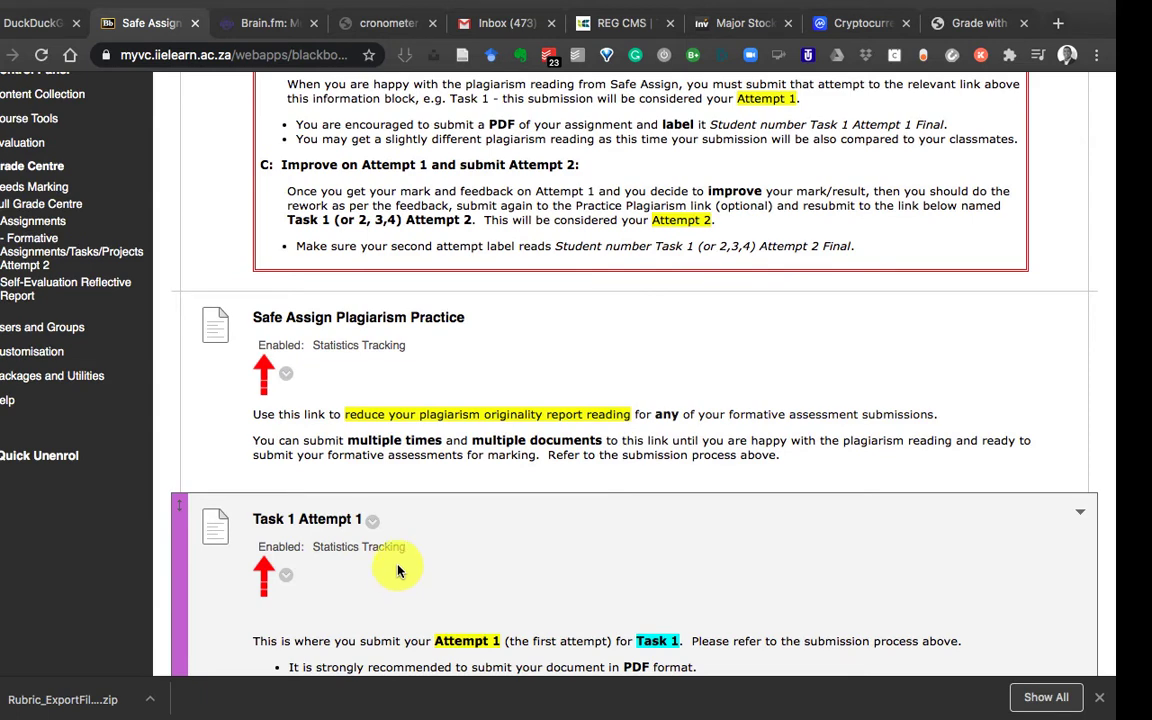
pyautogui.scroll(1, 292, 318)
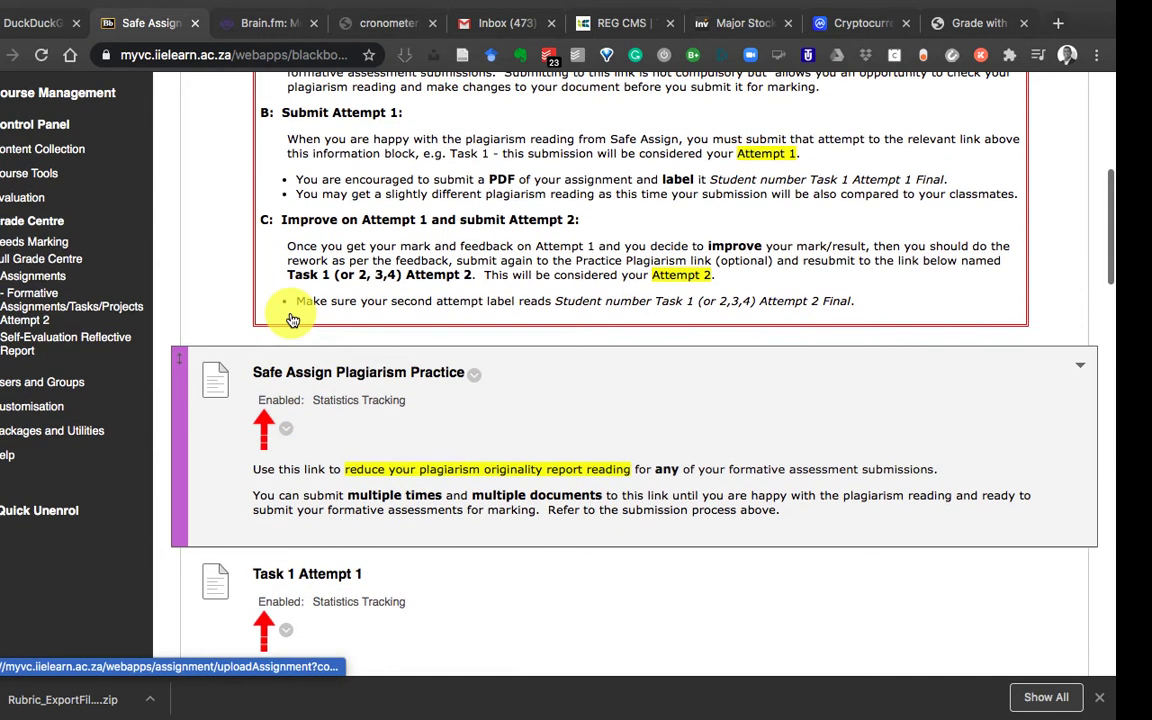
pyautogui.scroll(1, 238, 265)
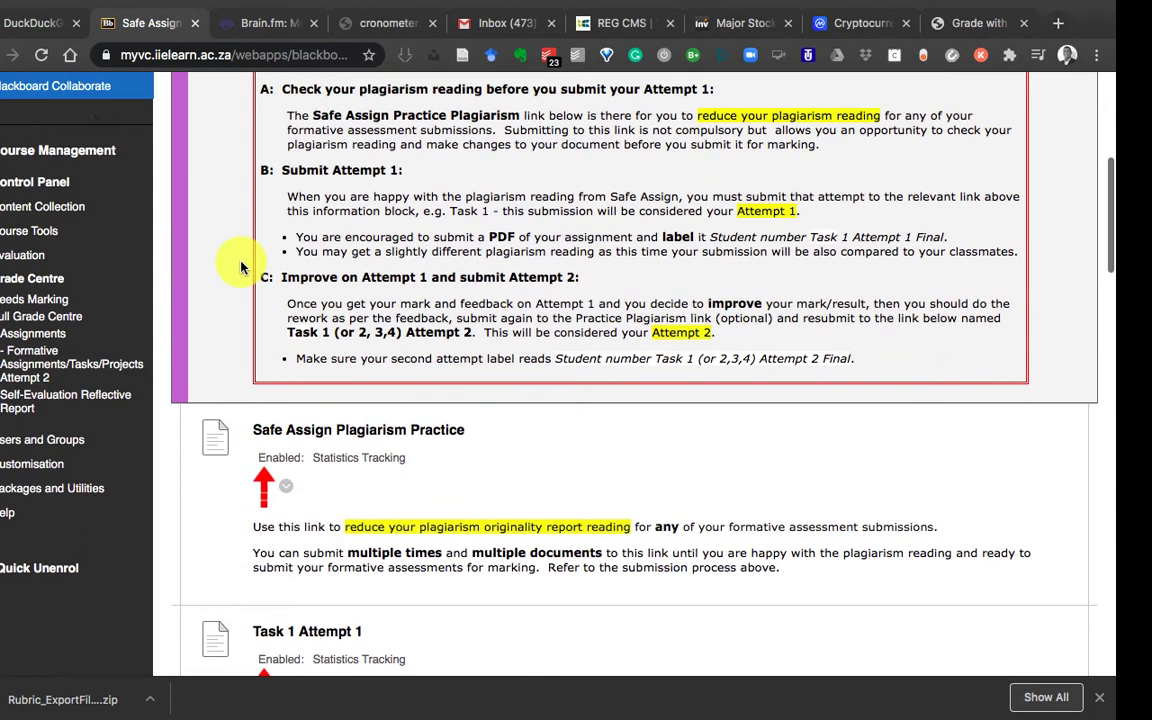
pyautogui.click(50, 281)
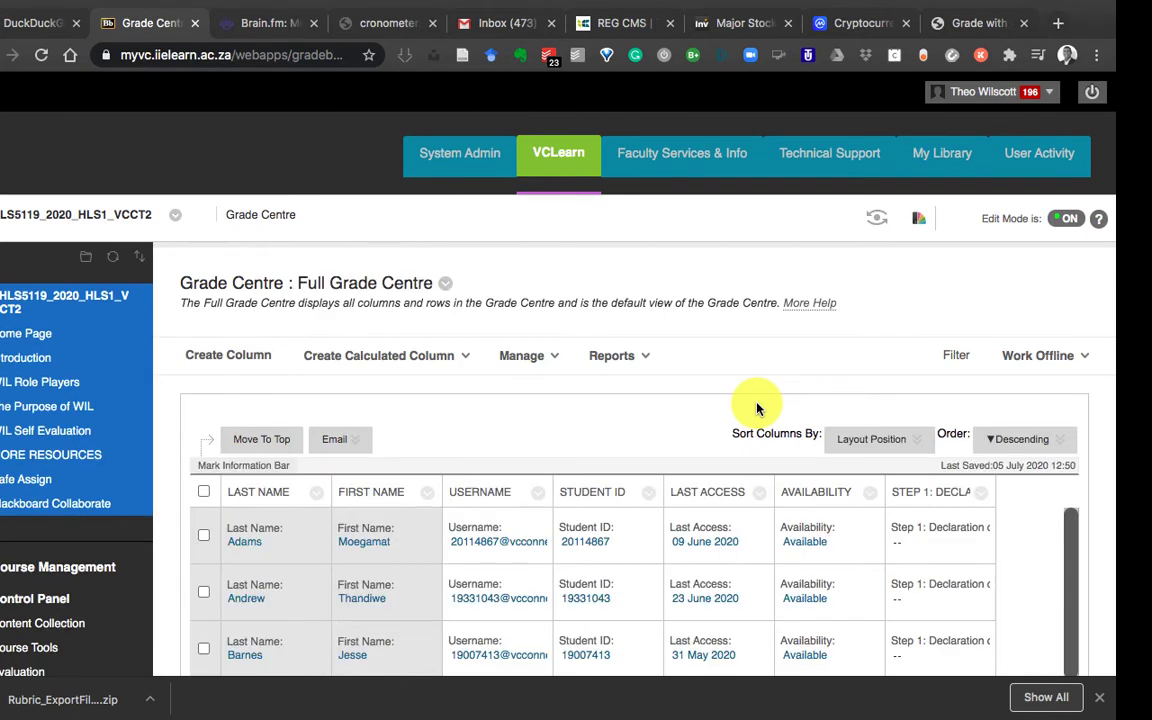
# Filter the Full Grade Centre to the Assignment category with the status Needs Marking
pyautogui.scroll(-3, 757, 408)
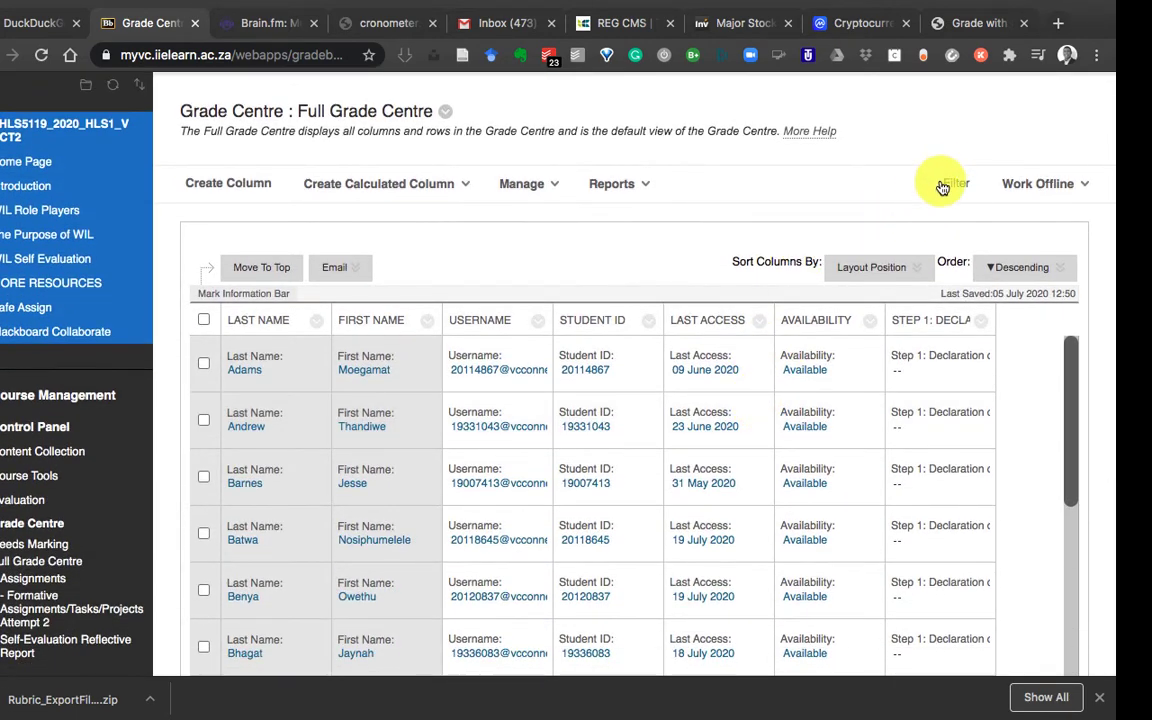
pyautogui.click(953, 186)
pyautogui.click(495, 226)
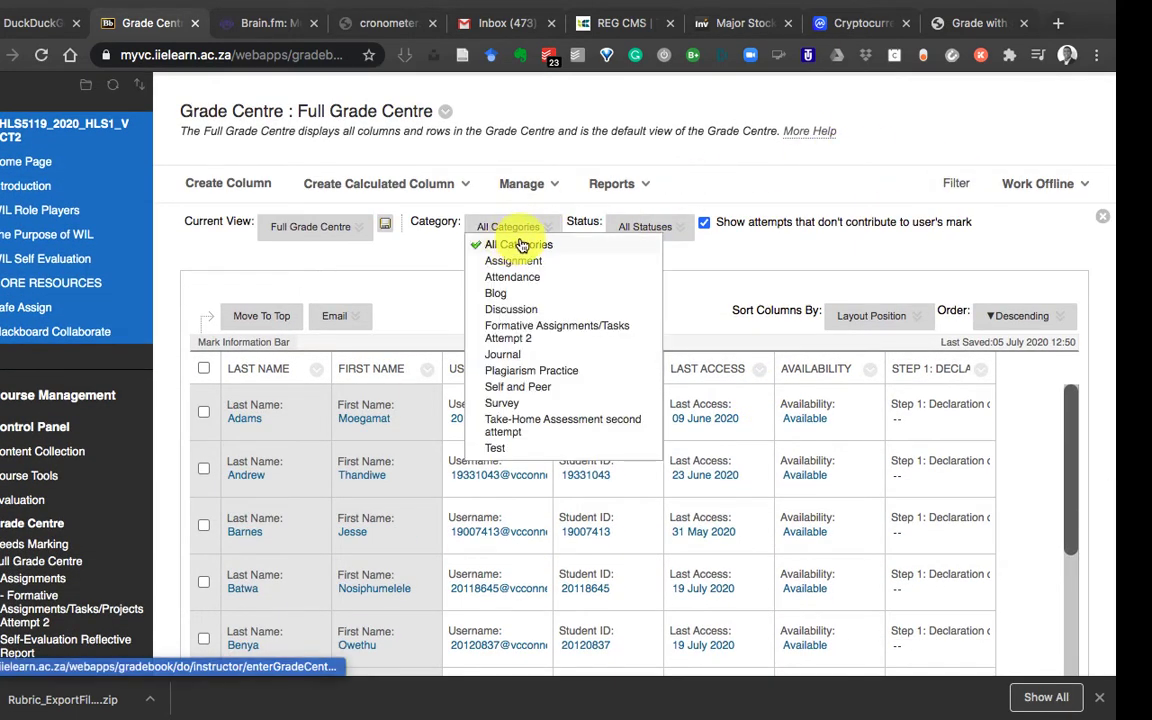
pyautogui.click(514, 261)
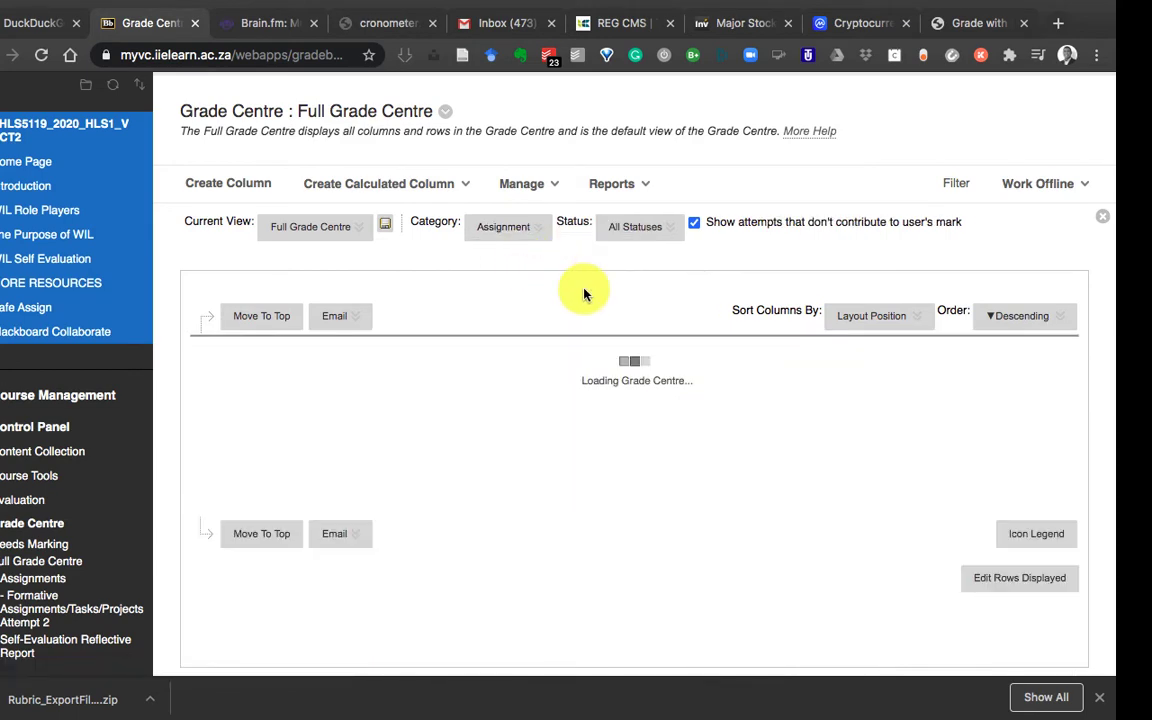
pyautogui.click(708, 227)
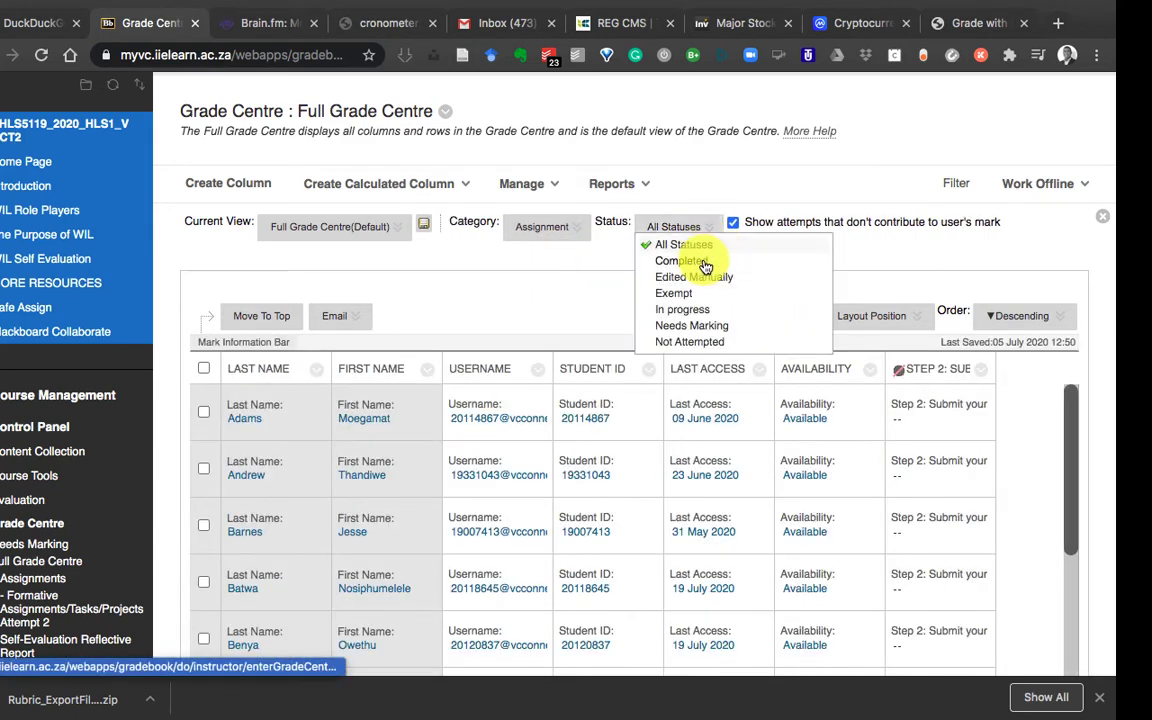
pyautogui.click(714, 326)
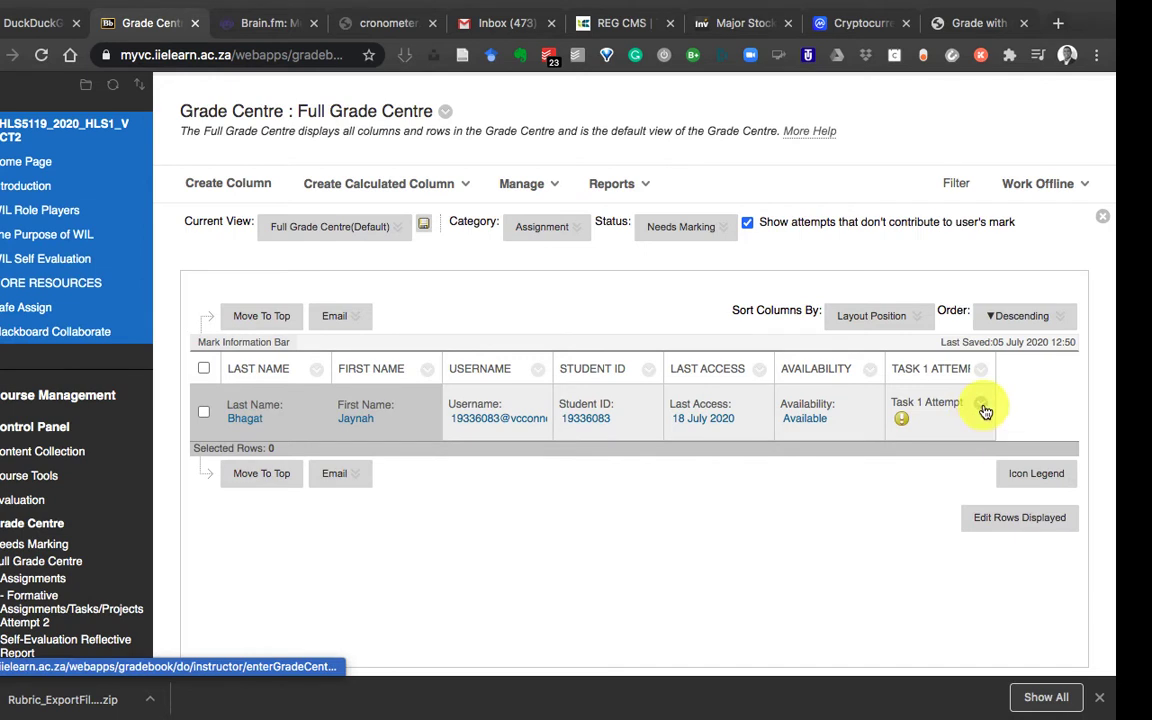
# Open the listed student's Task 1 Attempt 1 submission dated 05/07/20 for marking
pyautogui.click(984, 409)
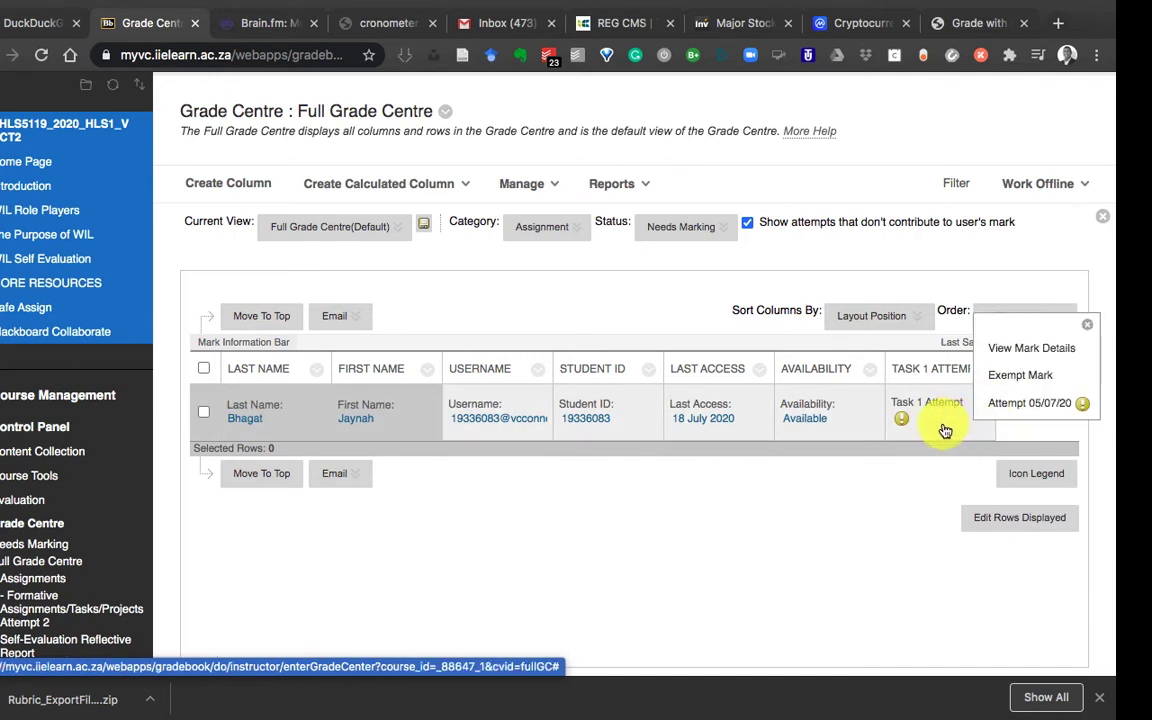
pyautogui.click(1015, 406)
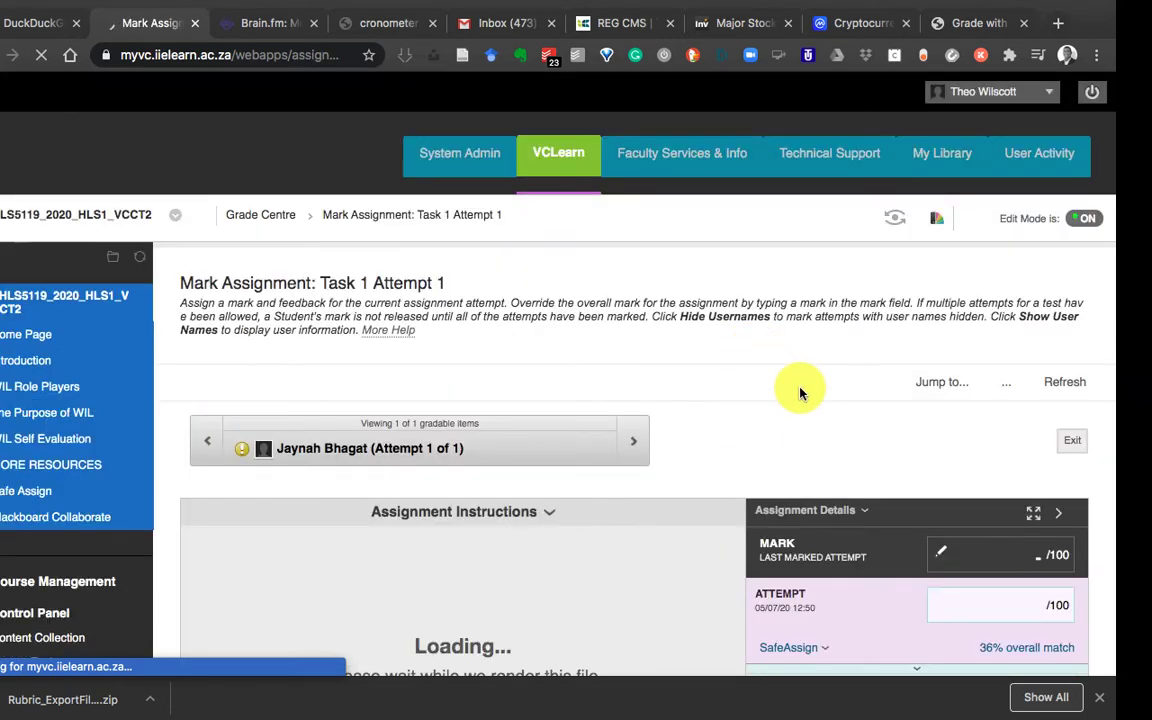
pyautogui.scroll(-2, 694, 320)
pyautogui.scroll(-2, 695, 322)
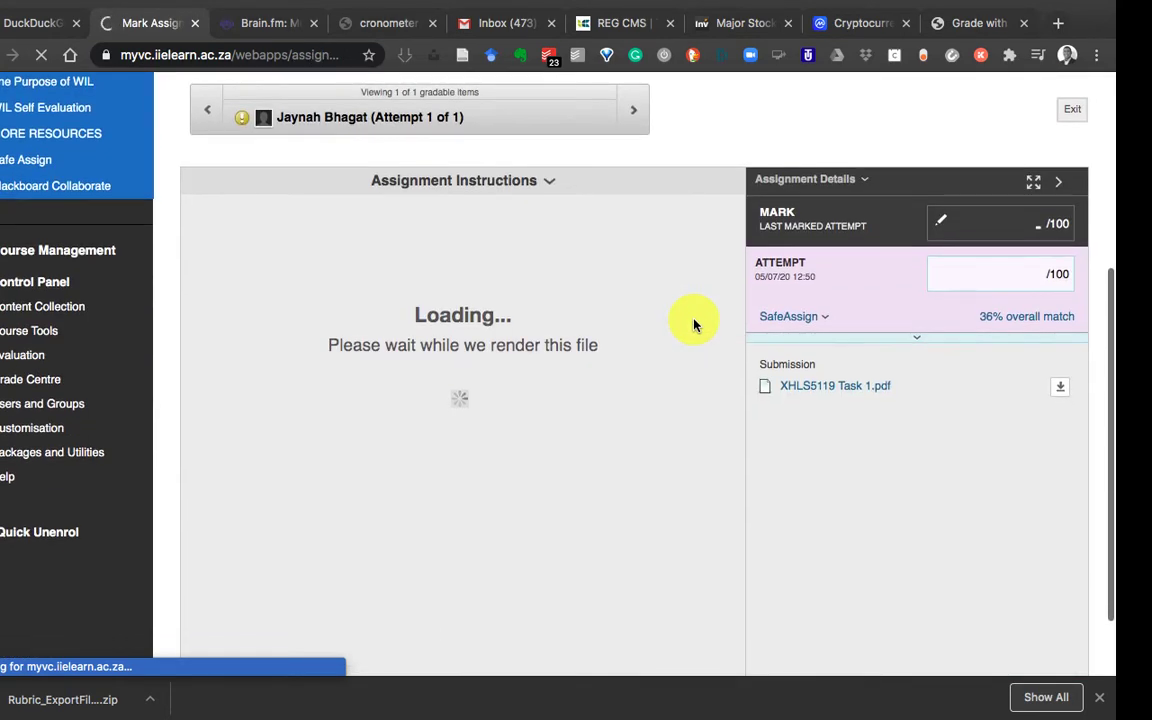
pyautogui.scroll(-1, 694, 322)
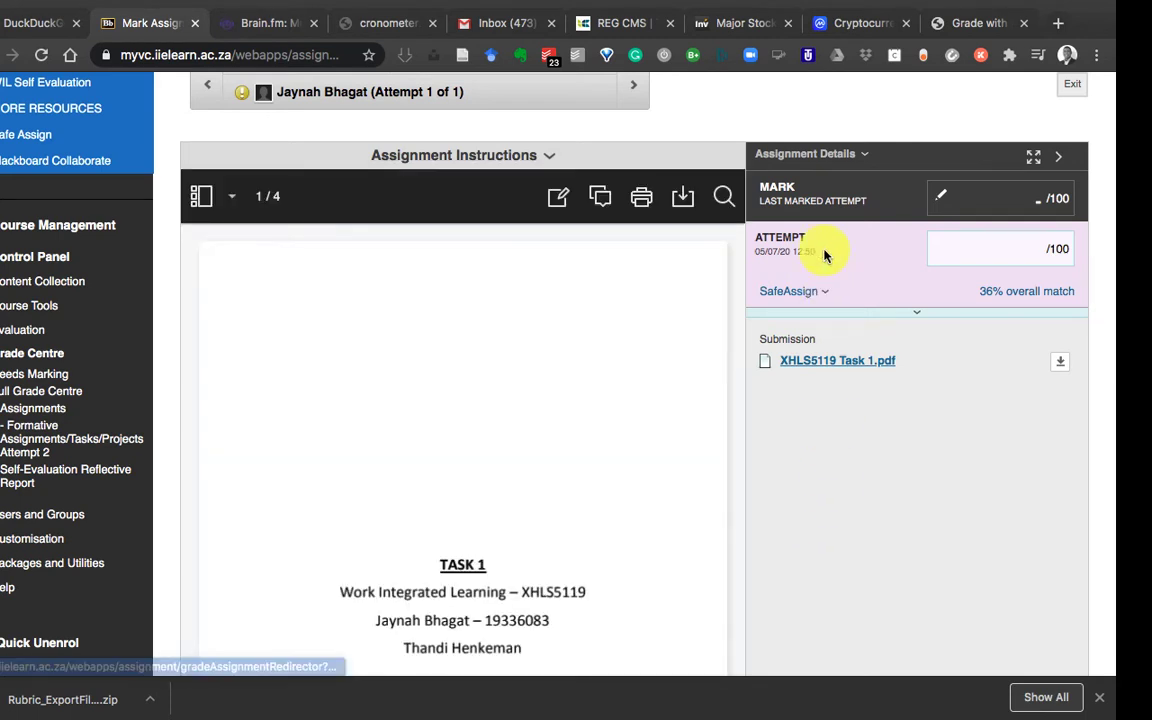
pyautogui.scroll(-1, 810, 103)
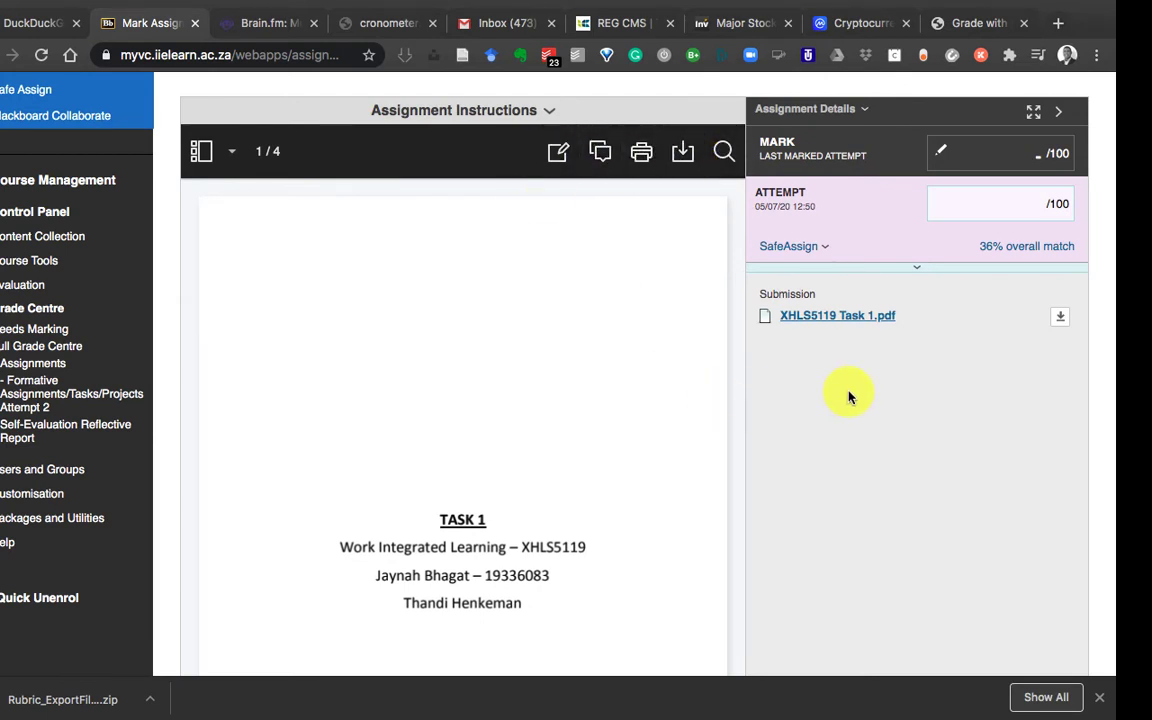
# Expand the attempt's marking section and open XHLS5119 - TASK 1 - Marking Rubric to examine its criteria and point ranges
pyautogui.click(916, 272)
pyautogui.scroll(3, 918, 342)
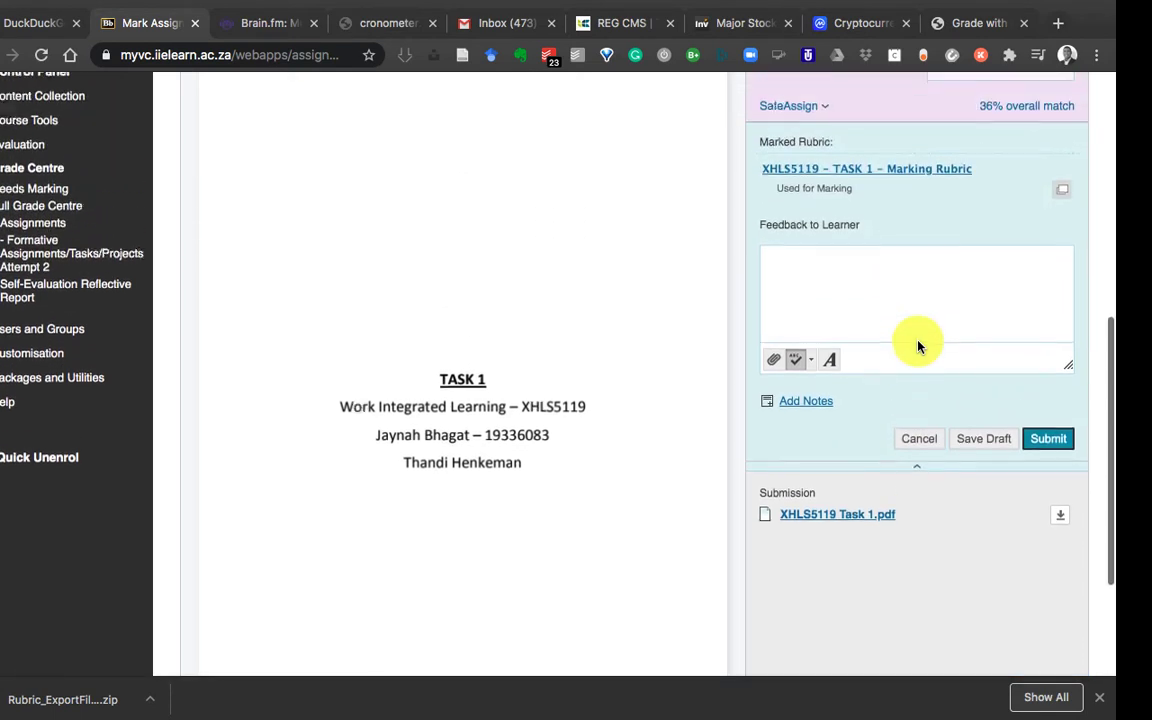
pyautogui.scroll(1, 945, 263)
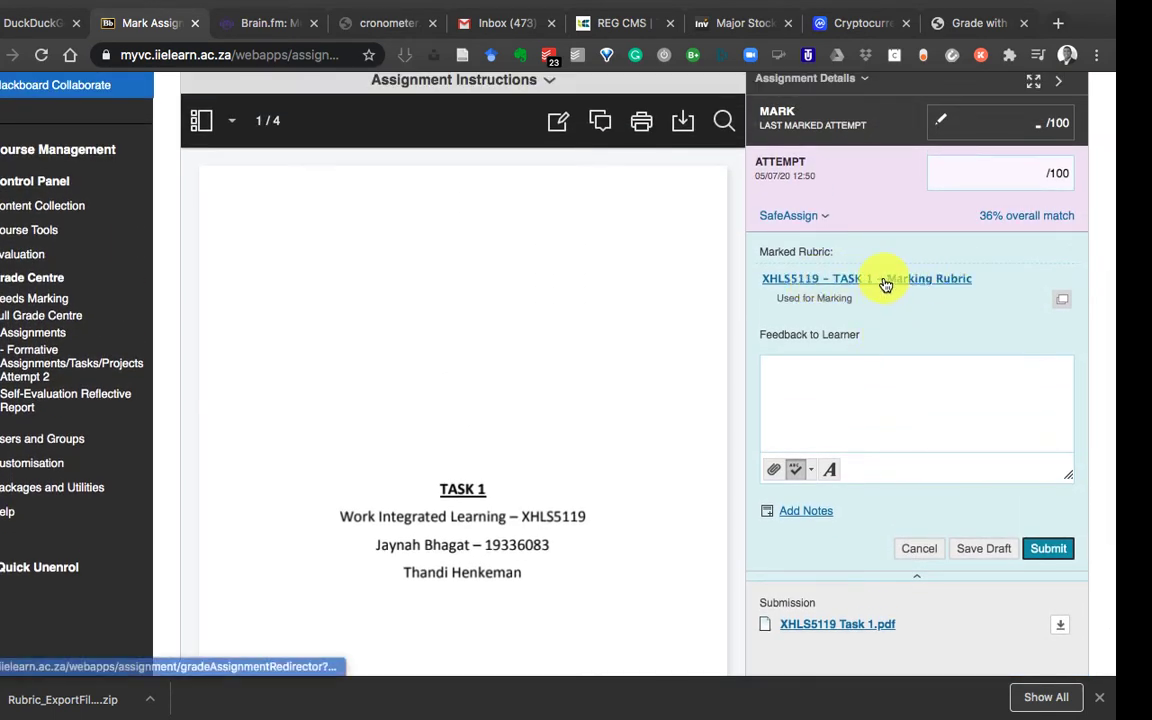
pyautogui.click(815, 283)
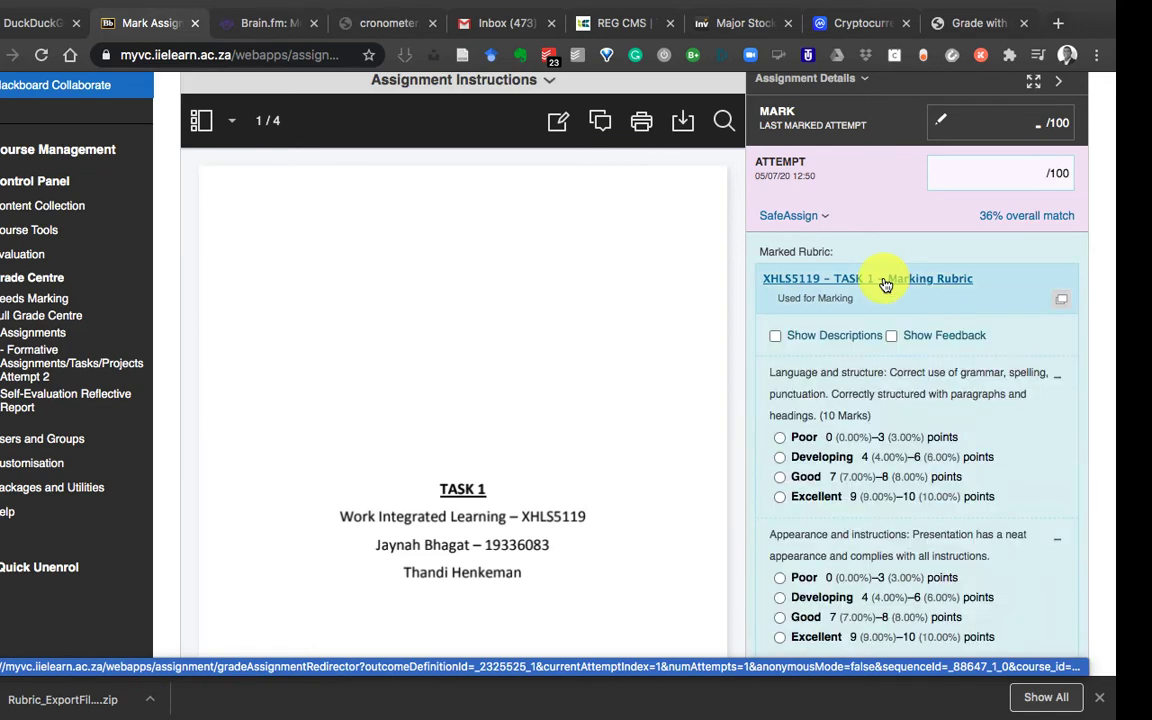
pyautogui.scroll(-5, 982, 318)
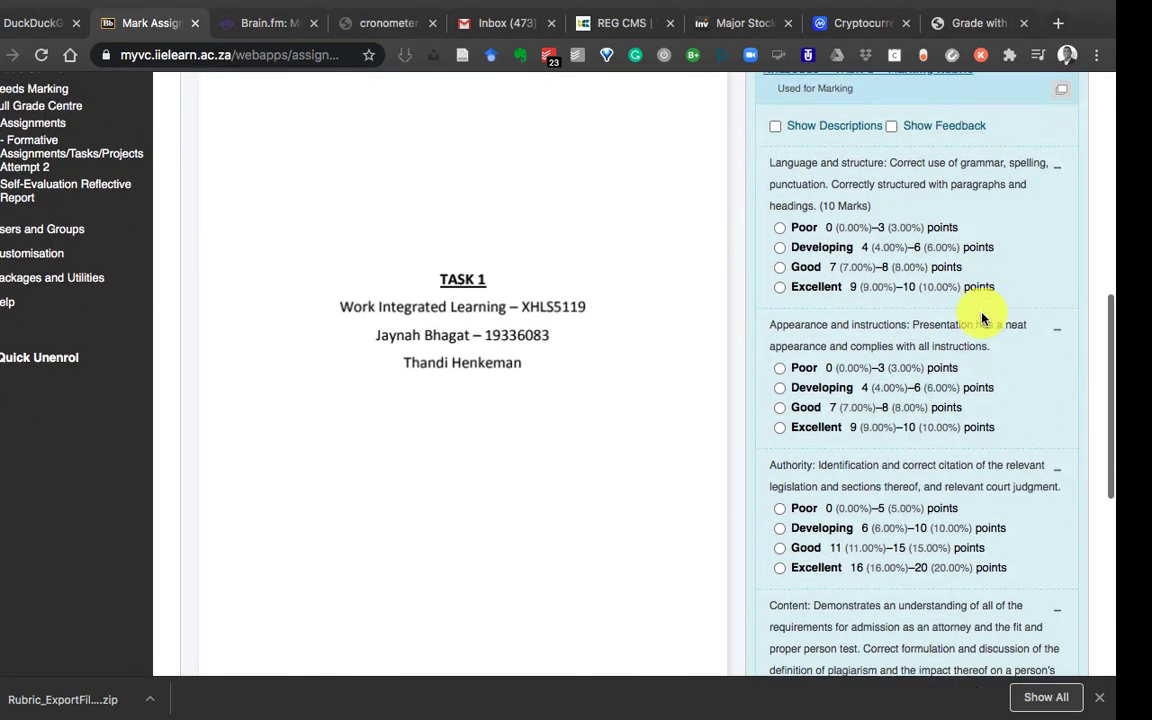
pyautogui.scroll(-5, 982, 318)
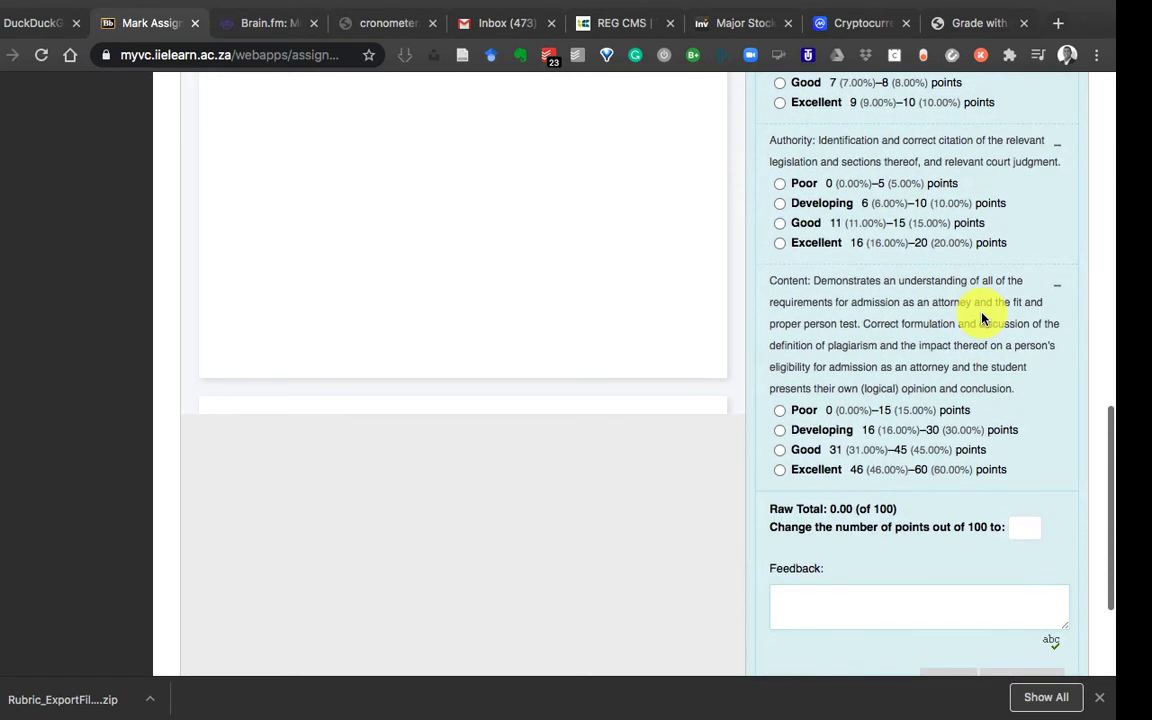
# Show the feedback fields for the marking rubric's criteria and look through them
pyautogui.scroll(8, 982, 318)
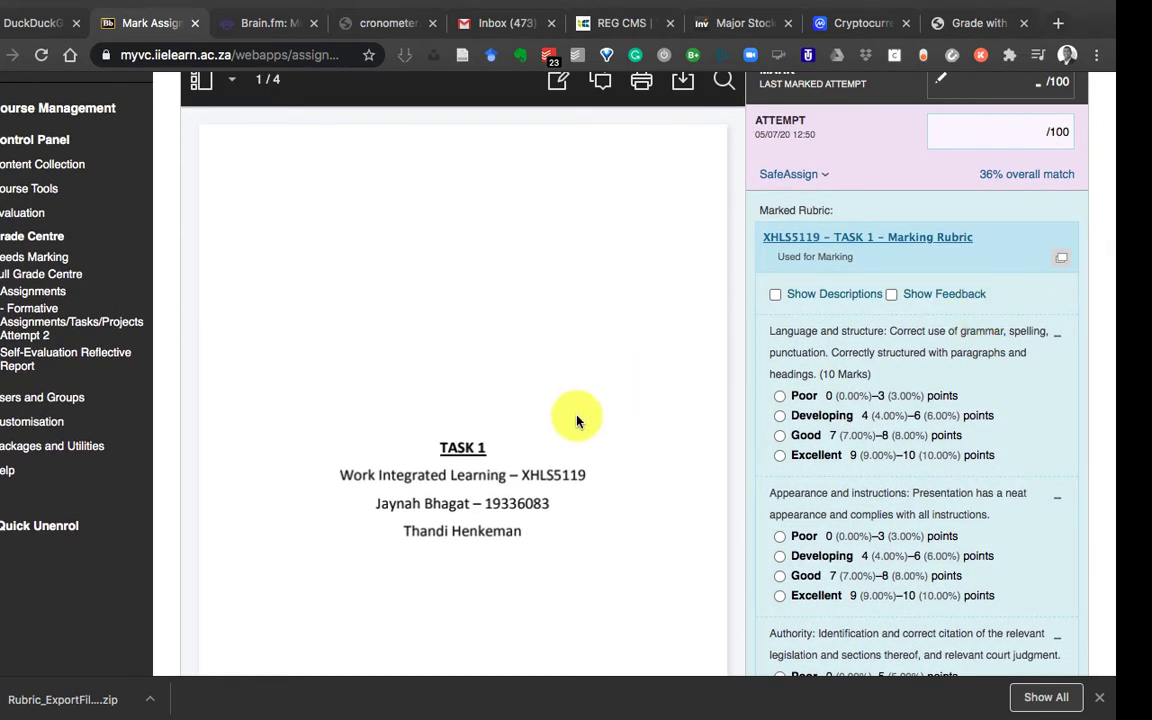
pyautogui.click(892, 295)
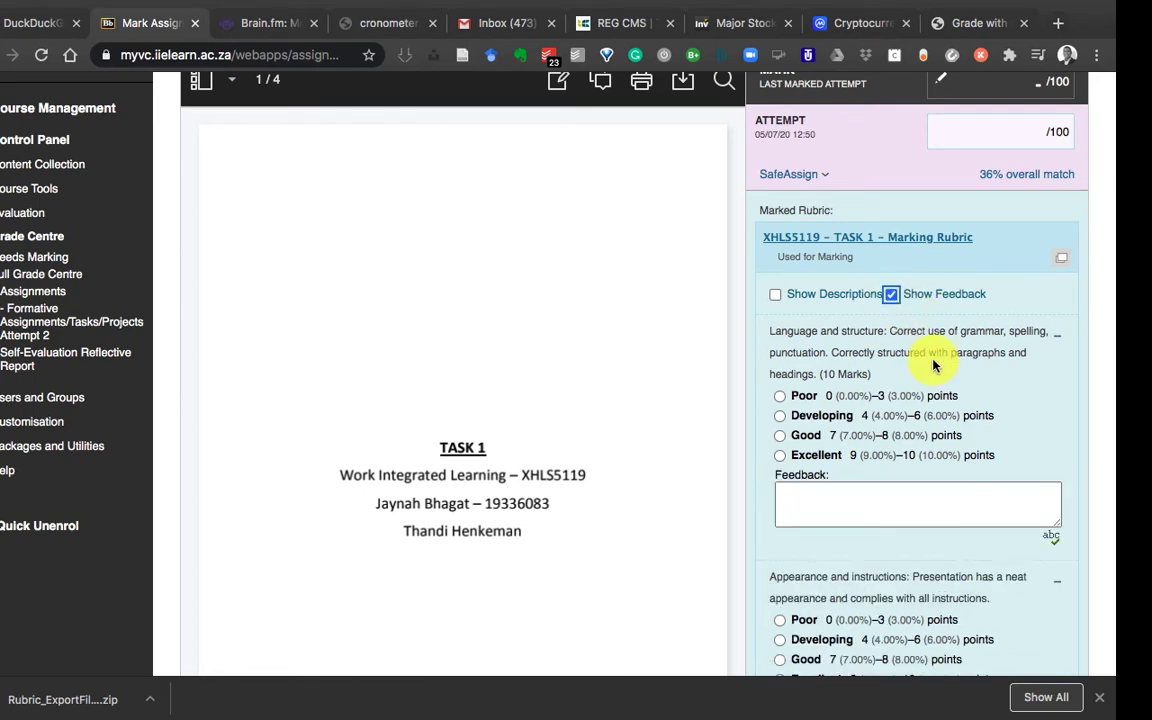
pyautogui.scroll(-2, 930, 440)
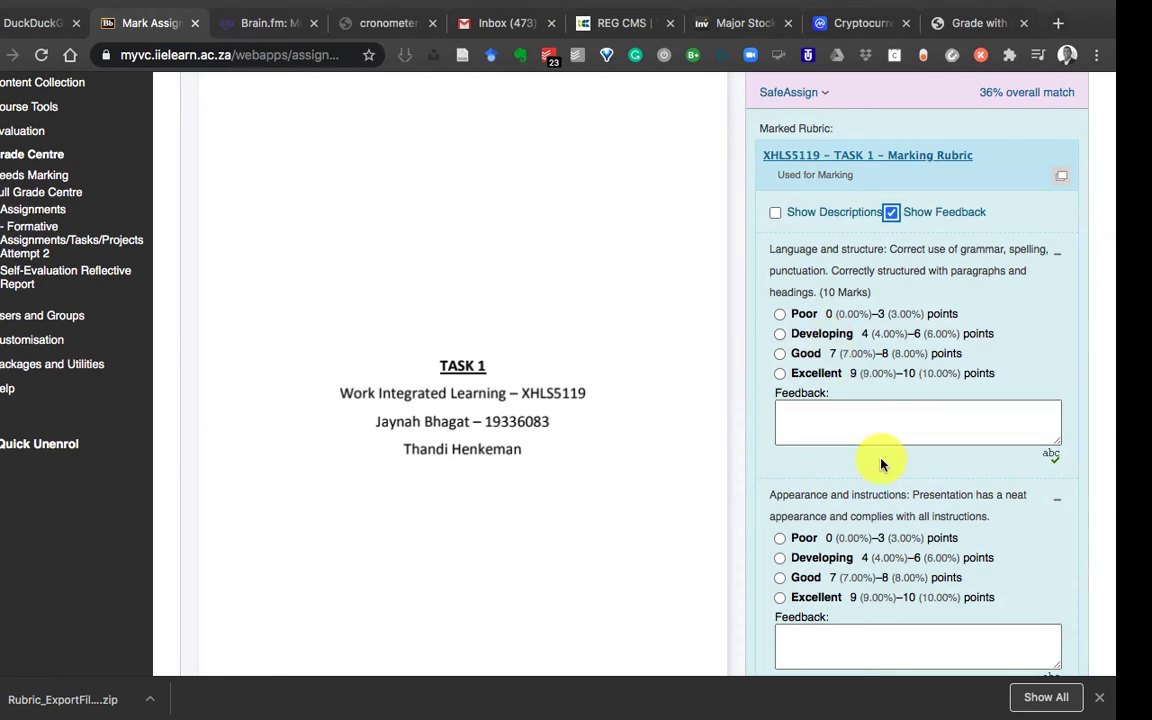
pyautogui.scroll(-4, 813, 445)
pyautogui.scroll(-5, 881, 459)
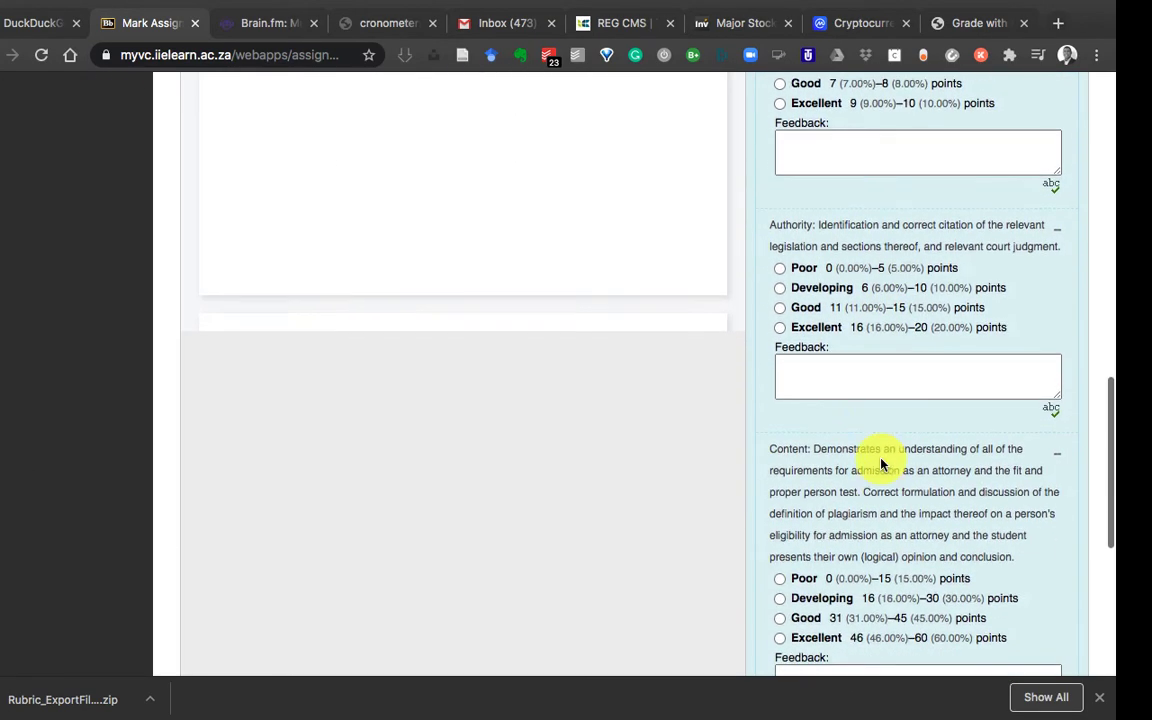
pyautogui.scroll(3, 881, 460)
pyautogui.scroll(4, 860, 460)
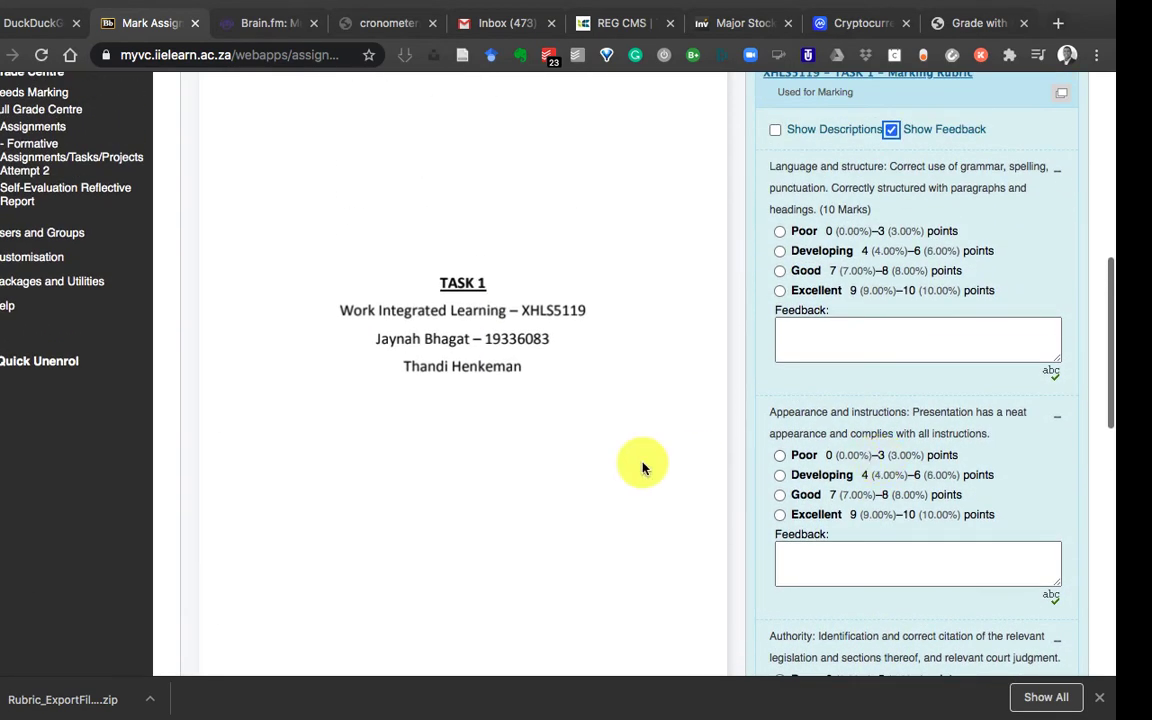
# Rate the Language and structure criterion Good with 7 points and enter the feedback "Very well answered"
pyautogui.scroll(-10, 617, 463)
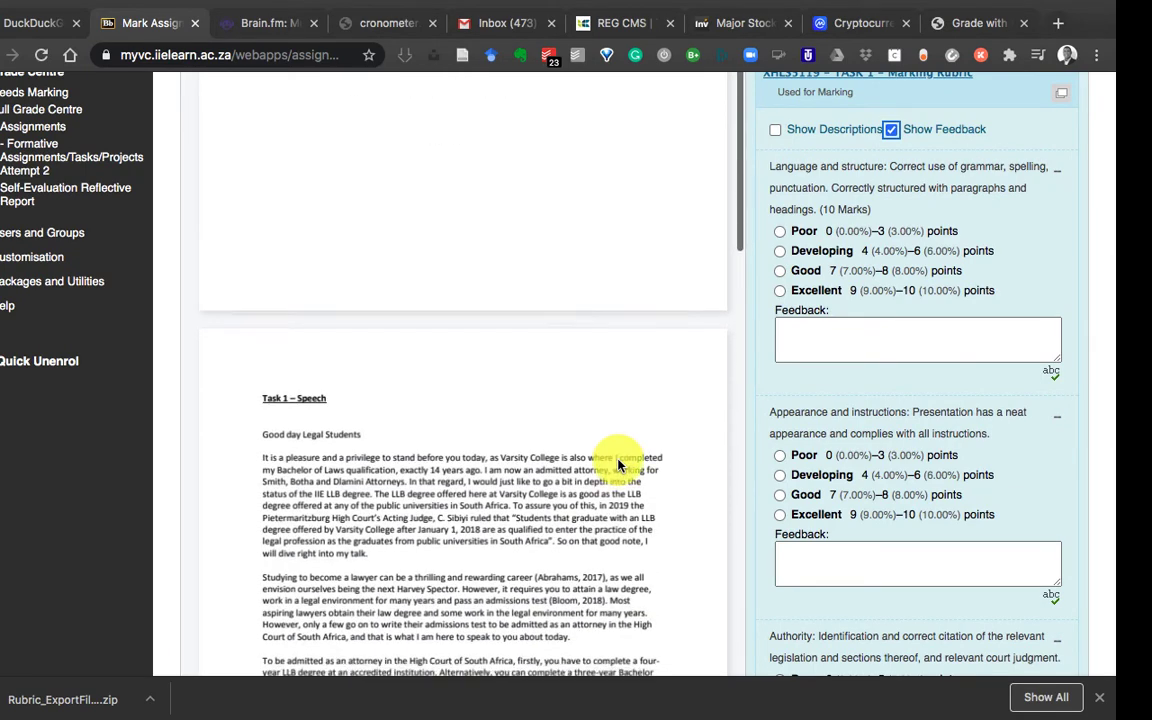
pyautogui.click(778, 272)
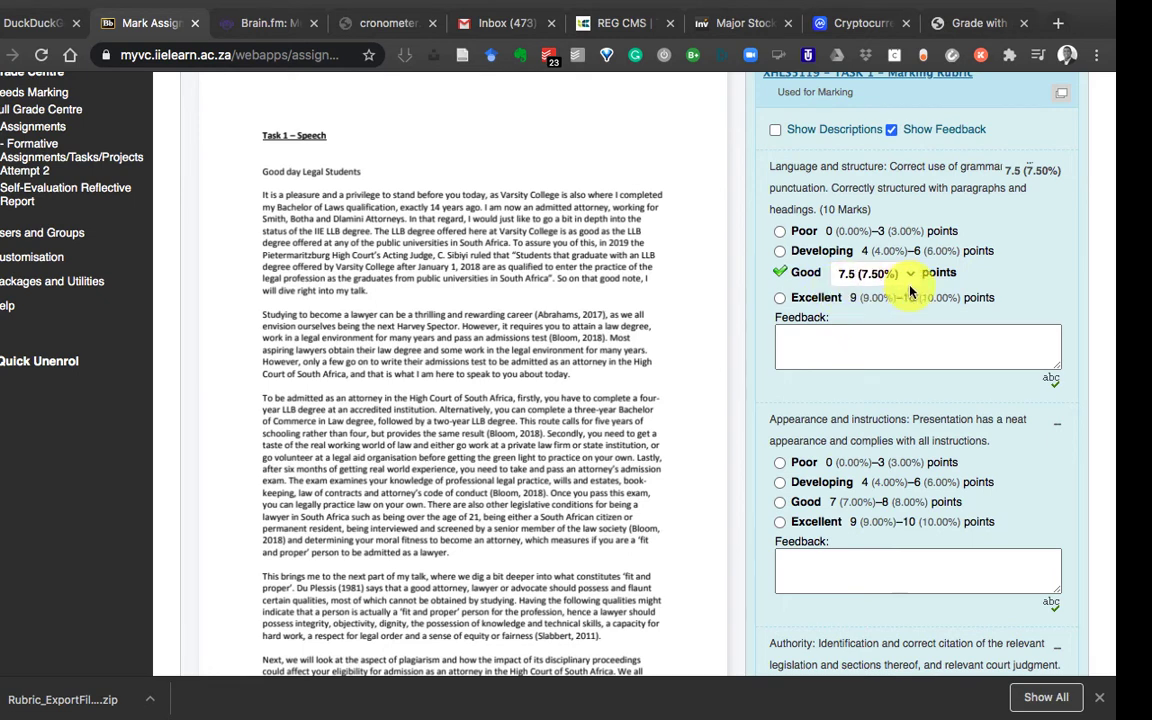
pyautogui.click(907, 283)
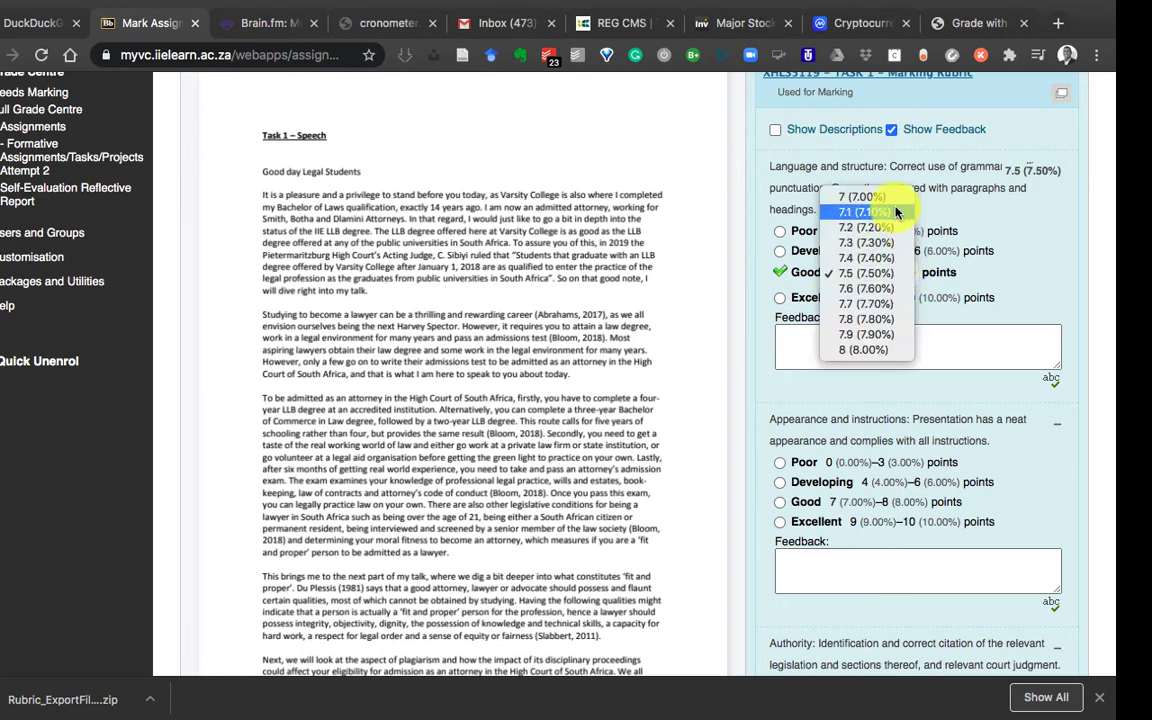
pyautogui.click(802, 173)
pyautogui.click(865, 327)
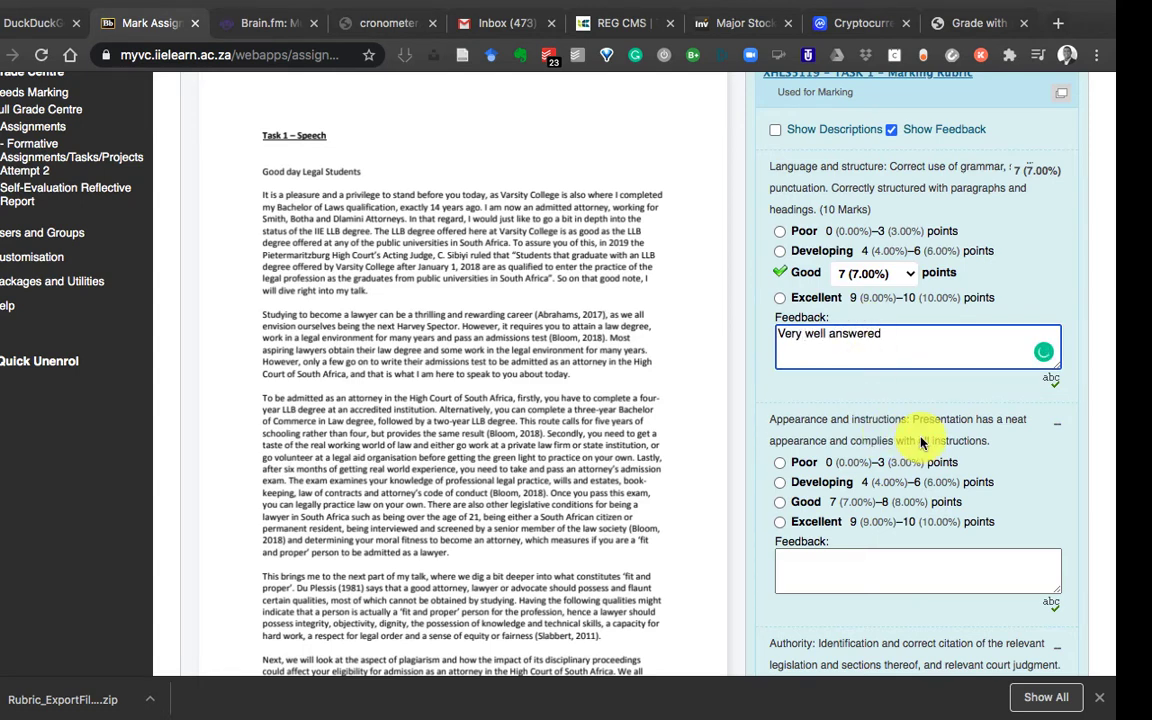
# Rate the Appearance and instructions criterion Excellent with 9 points and enter the feedback "Well done"
pyautogui.scroll(-3, 828, 392)
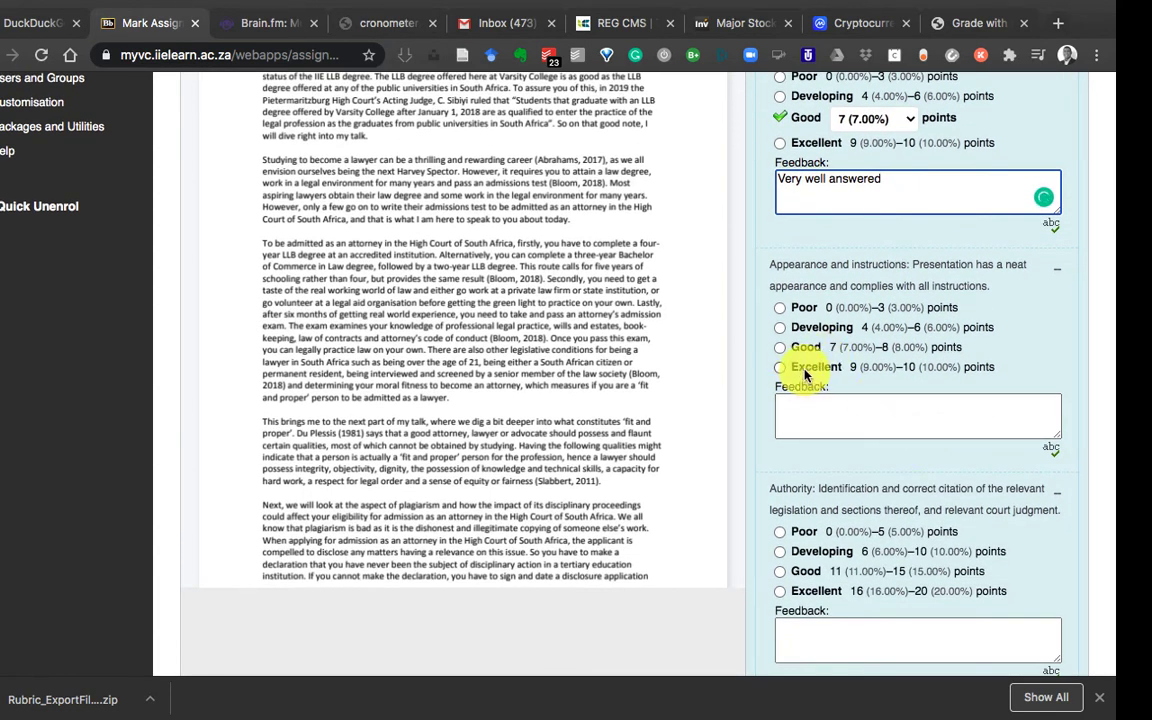
pyautogui.click(805, 372)
pyautogui.click(872, 369)
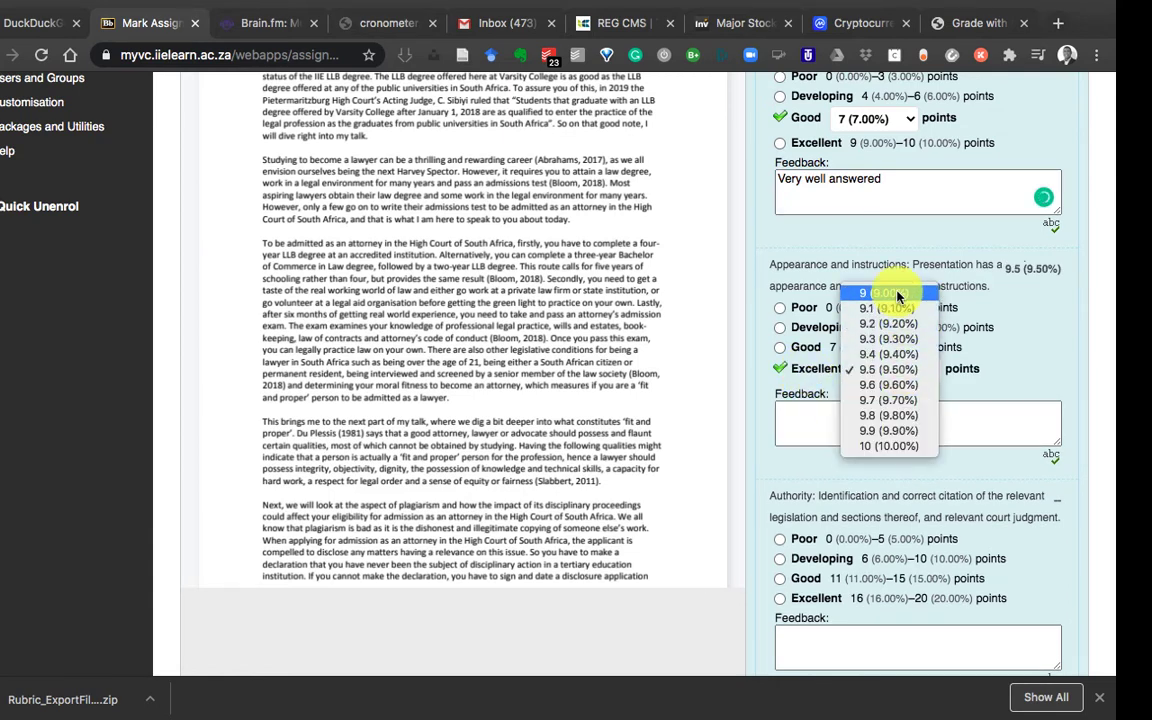
pyautogui.click(897, 294)
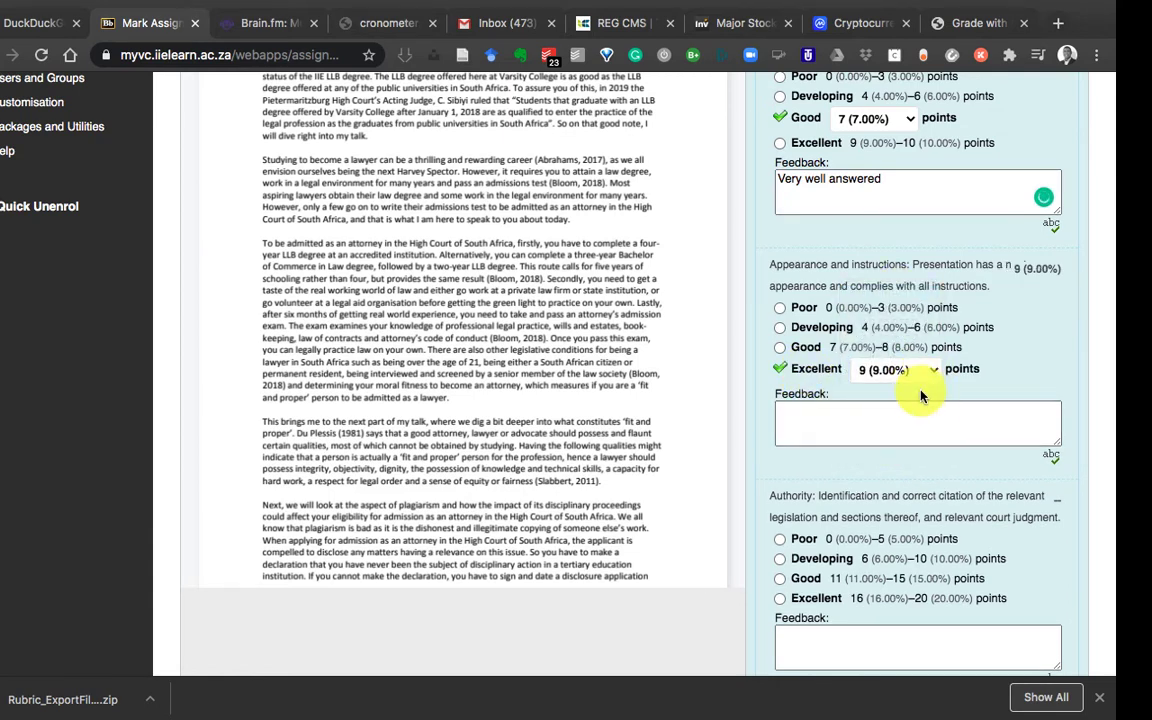
pyautogui.click(887, 416)
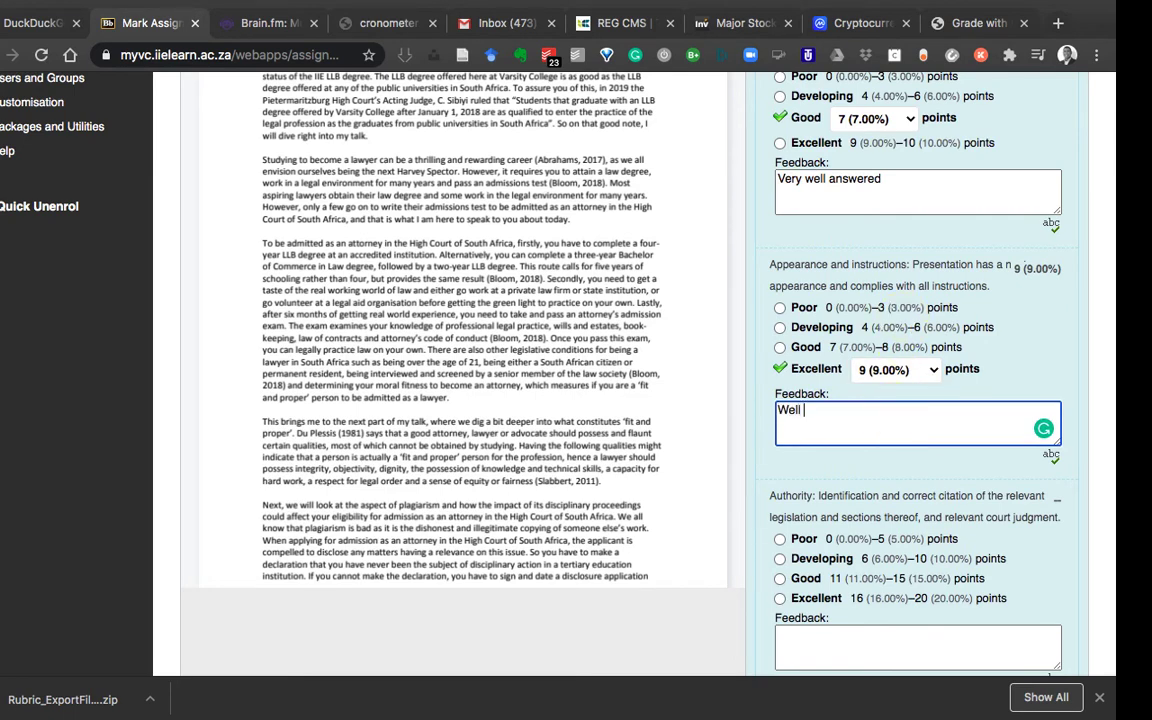
# Rate the Authority criterion Developing with 8 points and add the feedback "Please note that you need to review some of the additional stuff."
pyautogui.scroll(-5, 887, 525)
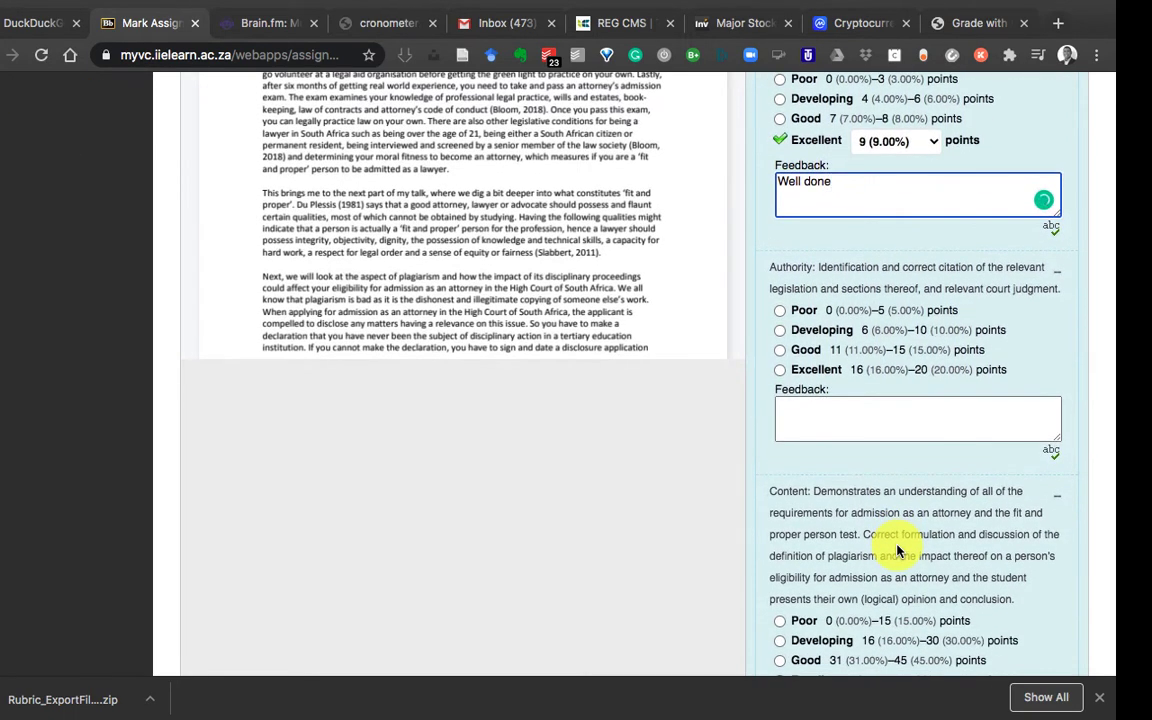
pyautogui.click(806, 339)
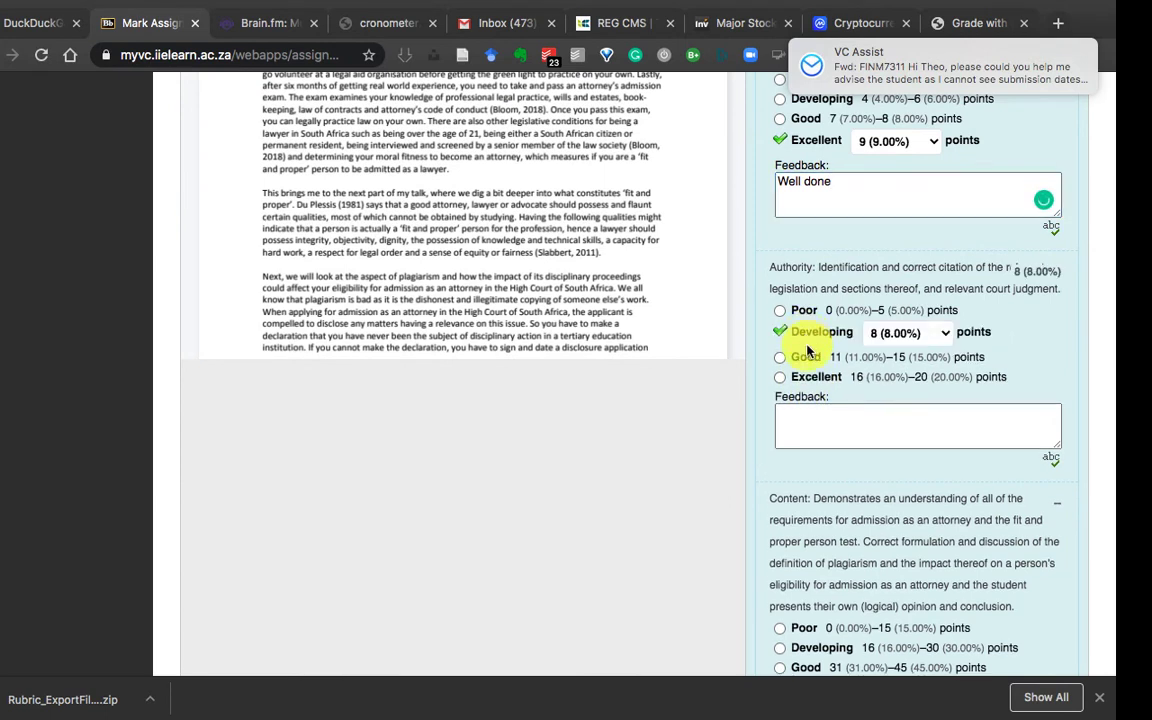
pyautogui.click(824, 408)
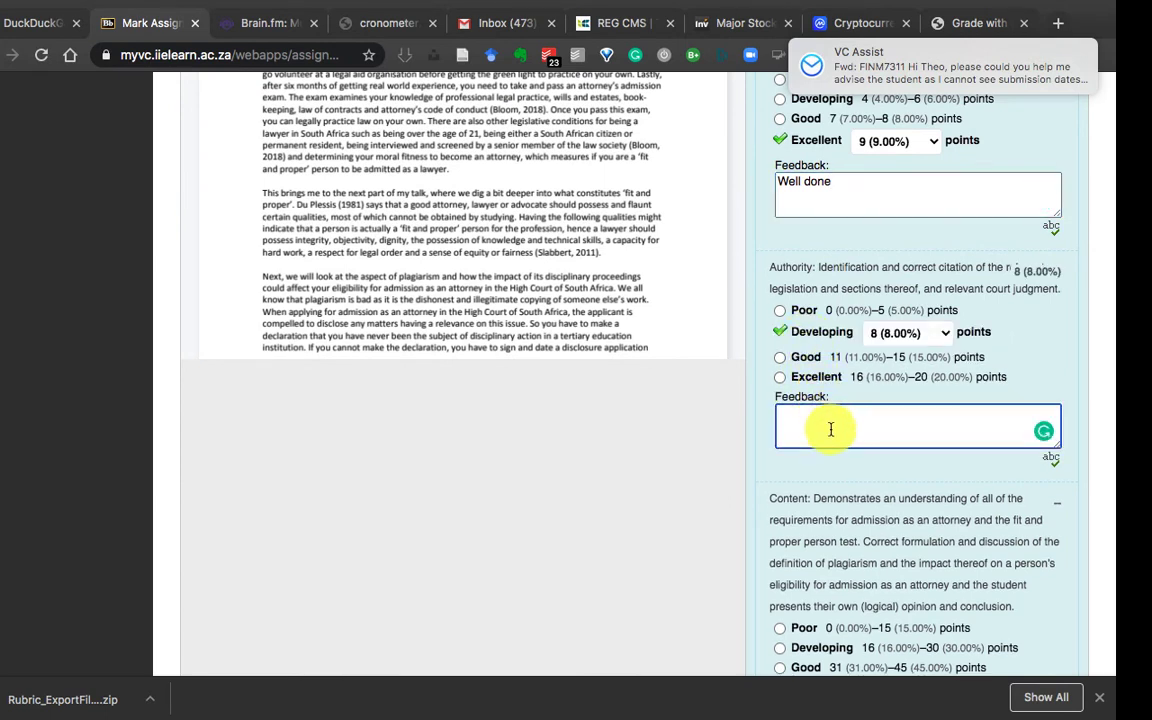
pyautogui.write('Please note that you need to review some of the additional stuff.')
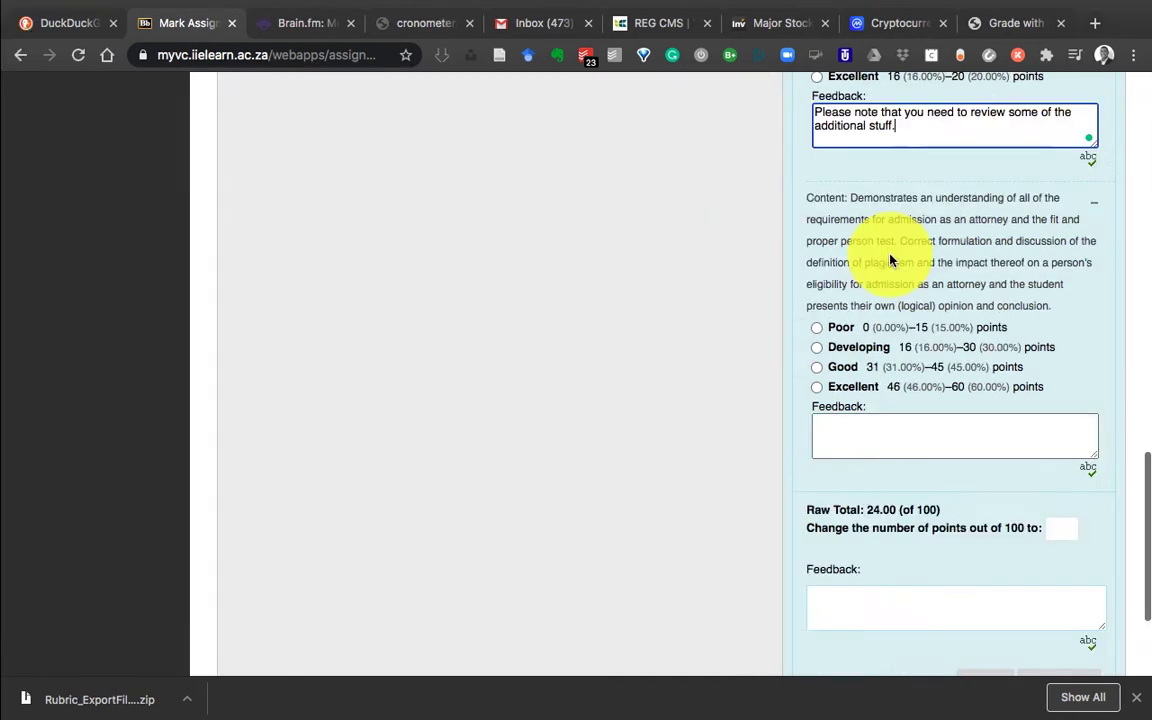
# Rate the Content criterion Good with 38 points and enter "feedback" as its feedback
pyautogui.scroll(-2, 890, 259)
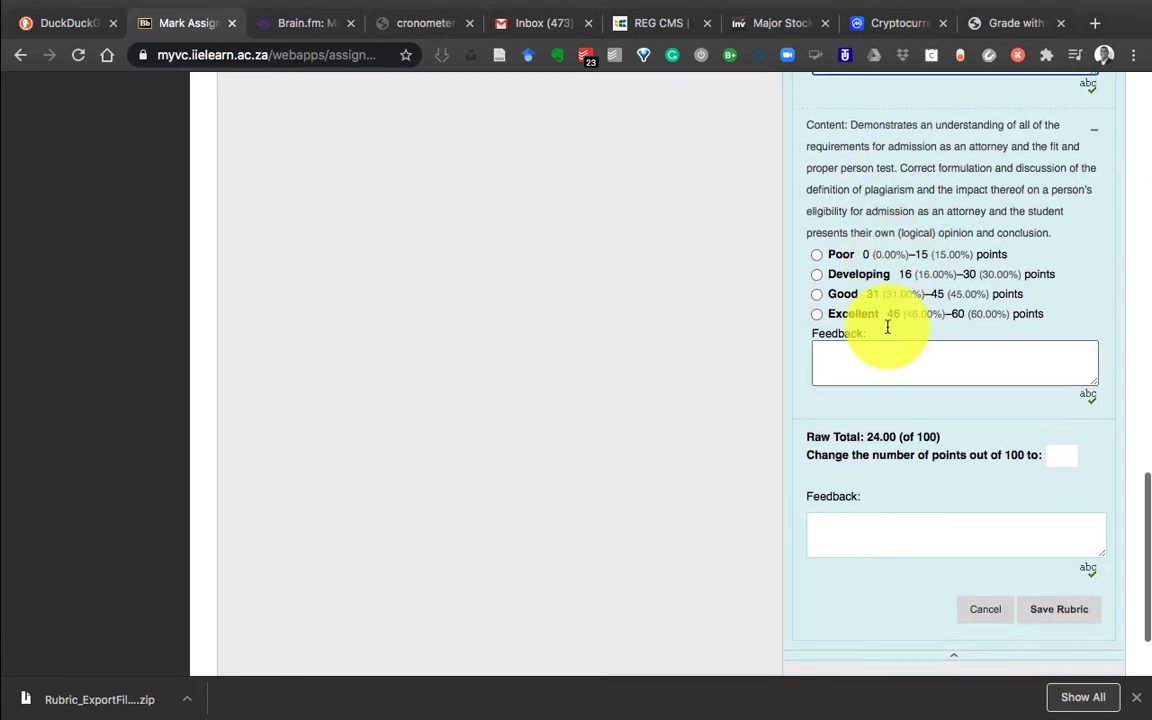
pyautogui.click(887, 358)
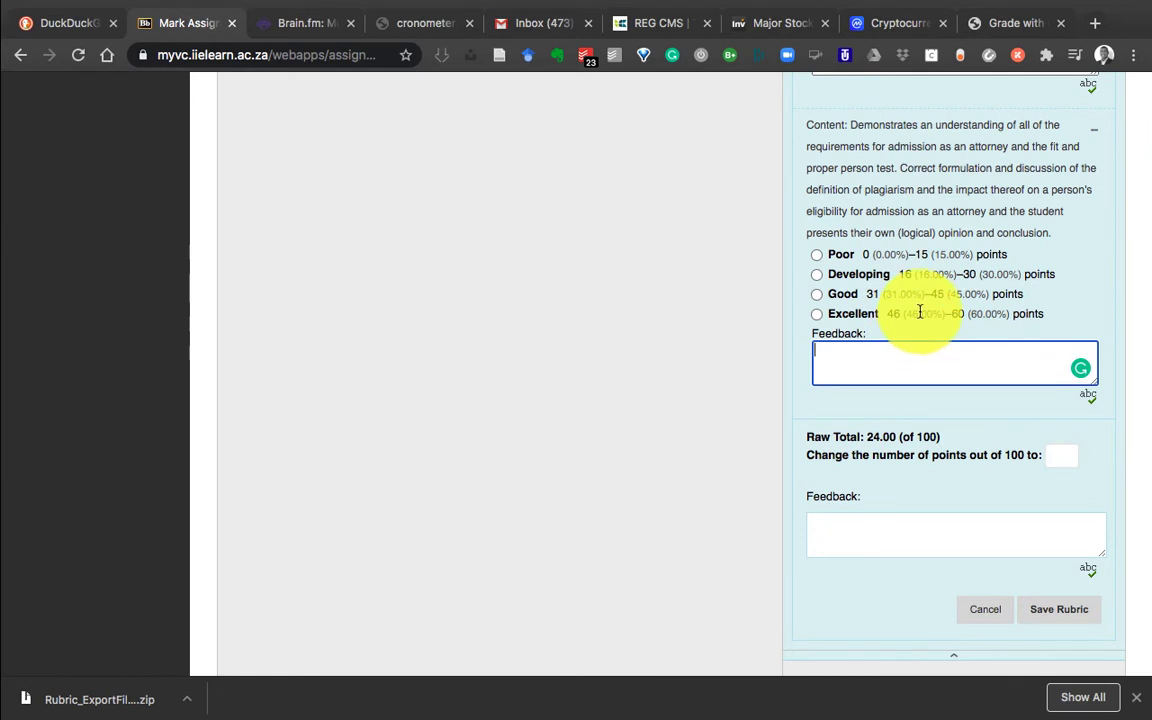
pyautogui.click(841, 296)
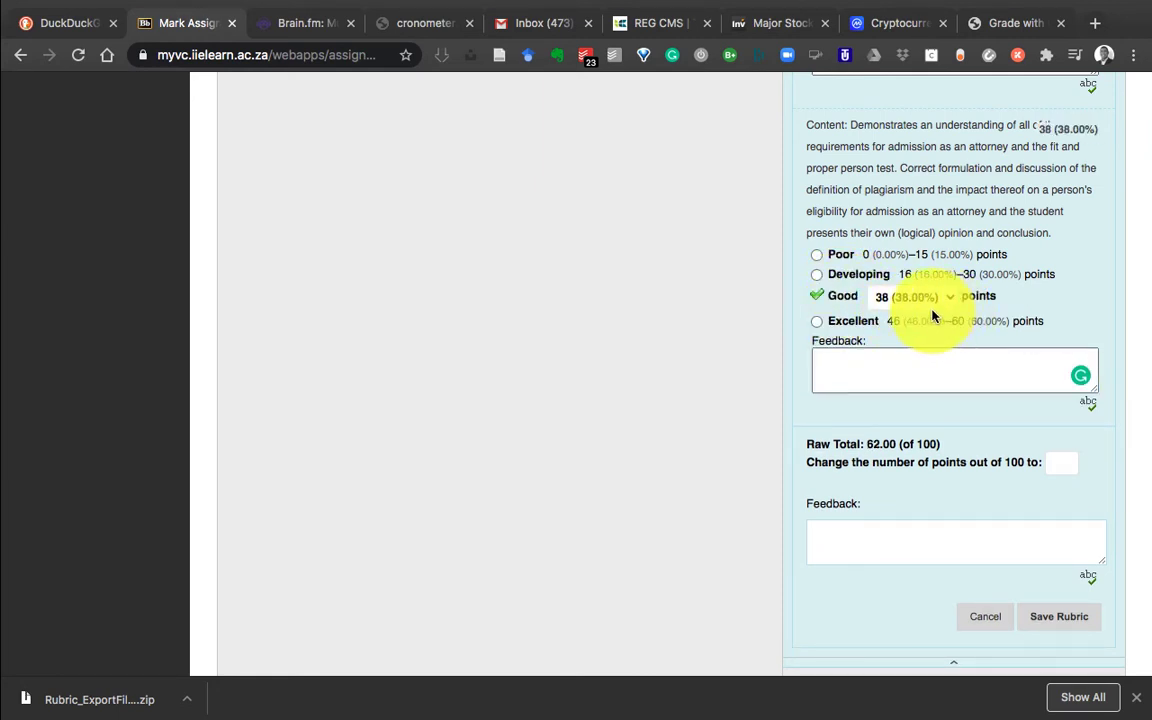
pyautogui.click(892, 368)
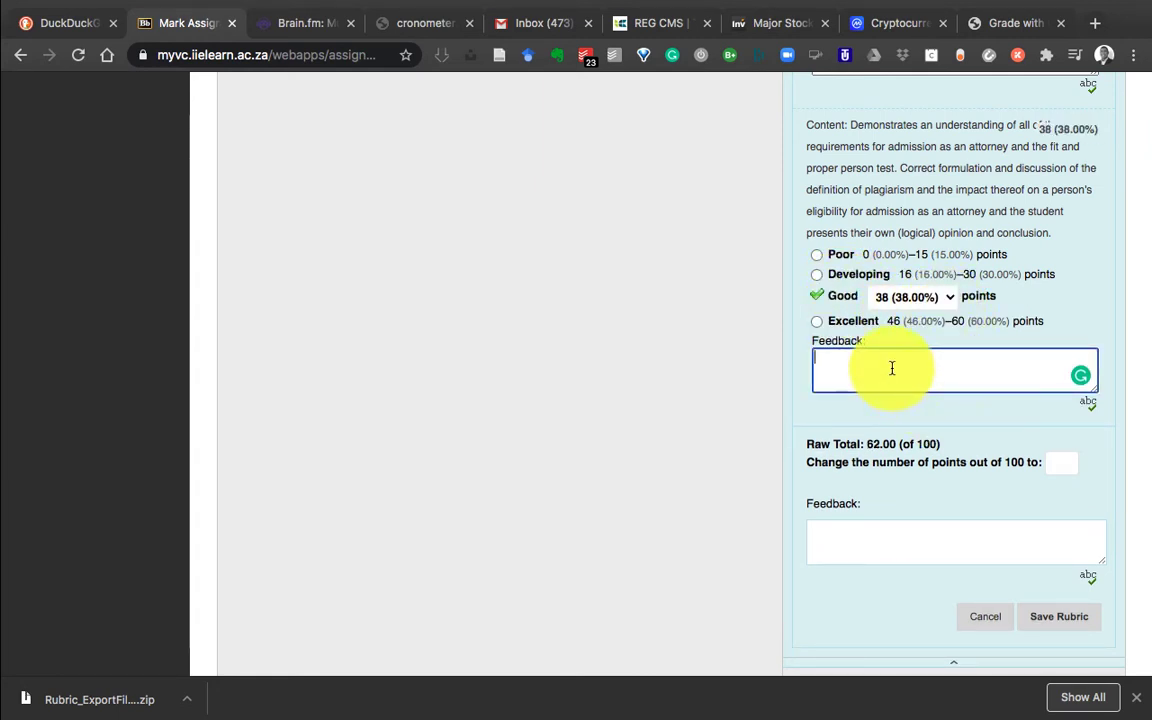
pyautogui.write('feee')
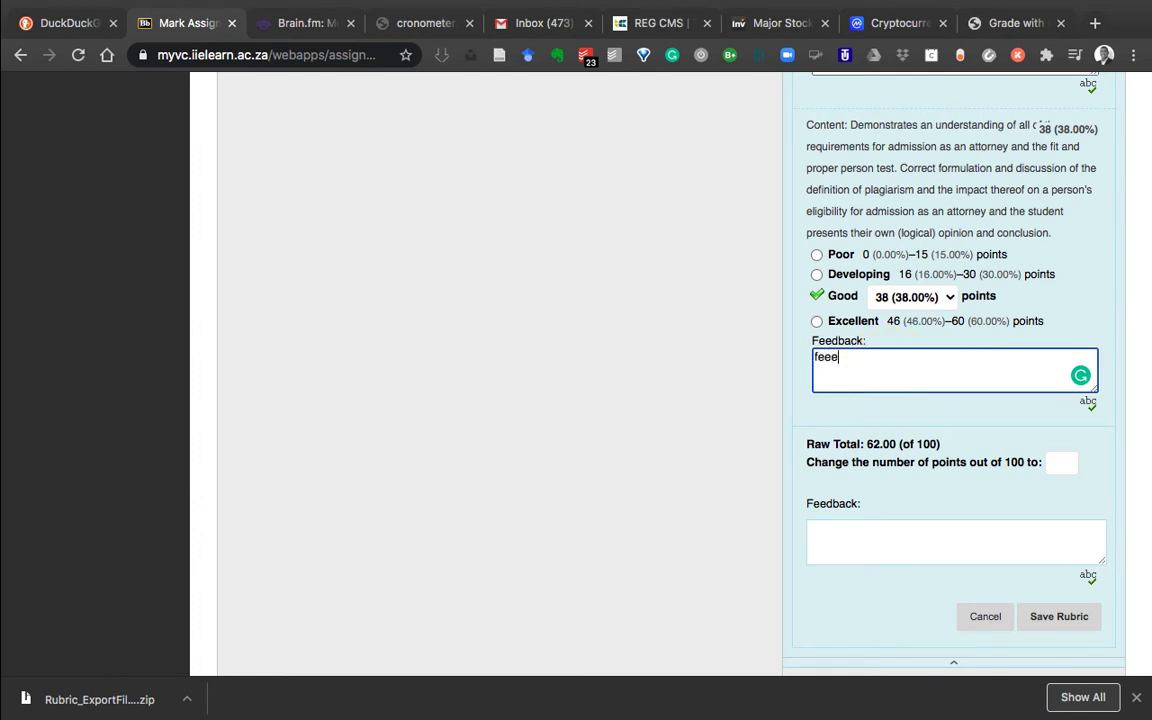
pyautogui.write('dback')
pyautogui.click(920, 532)
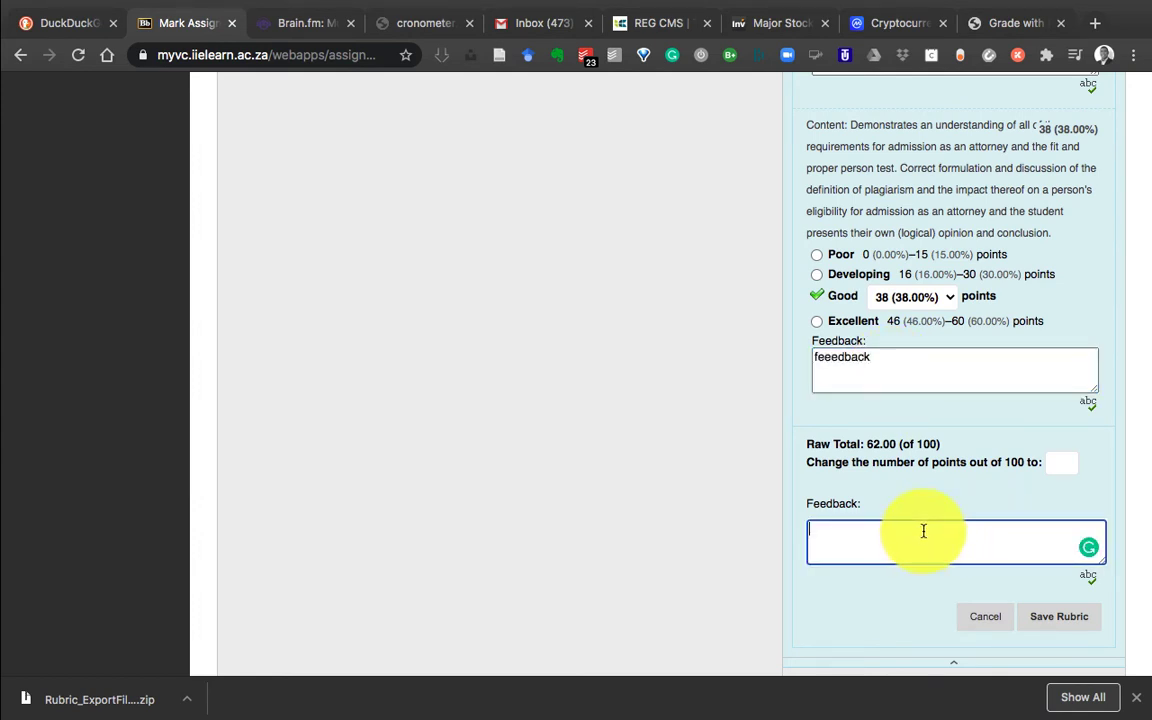
pyautogui.click(833, 356)
pyautogui.click(838, 388)
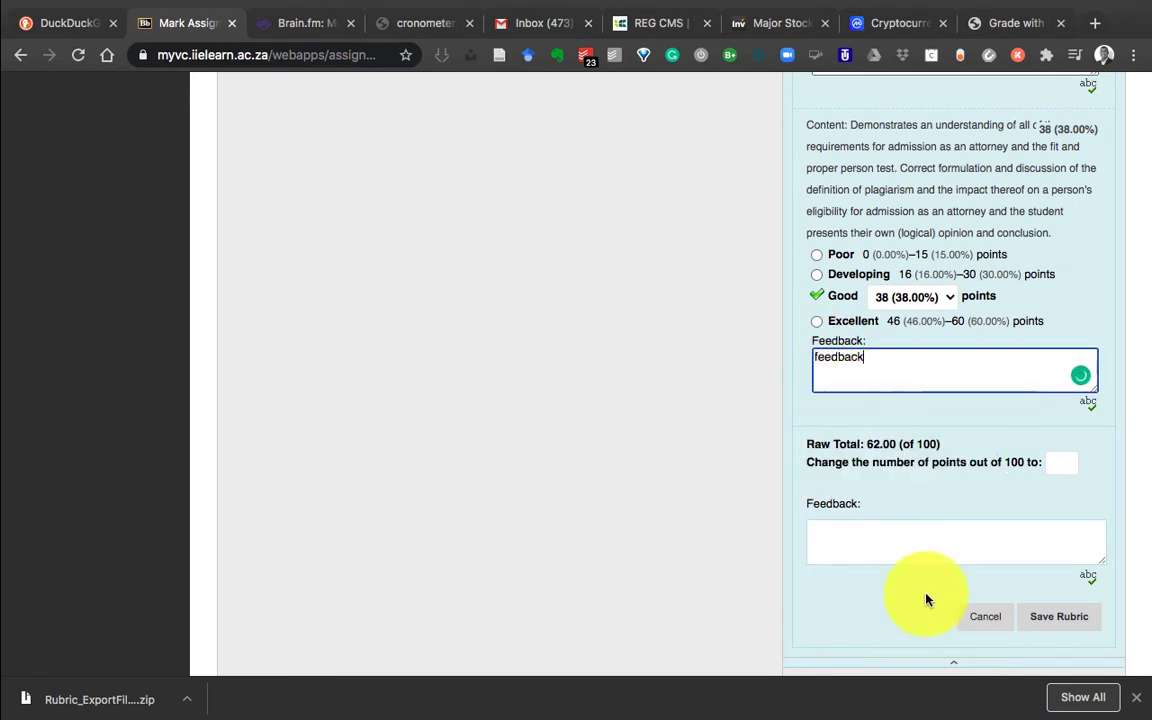
# Review the ratings and feedback of all criteria, leave the overall feedback empty and save the rubric evaluation
pyautogui.click(906, 538)
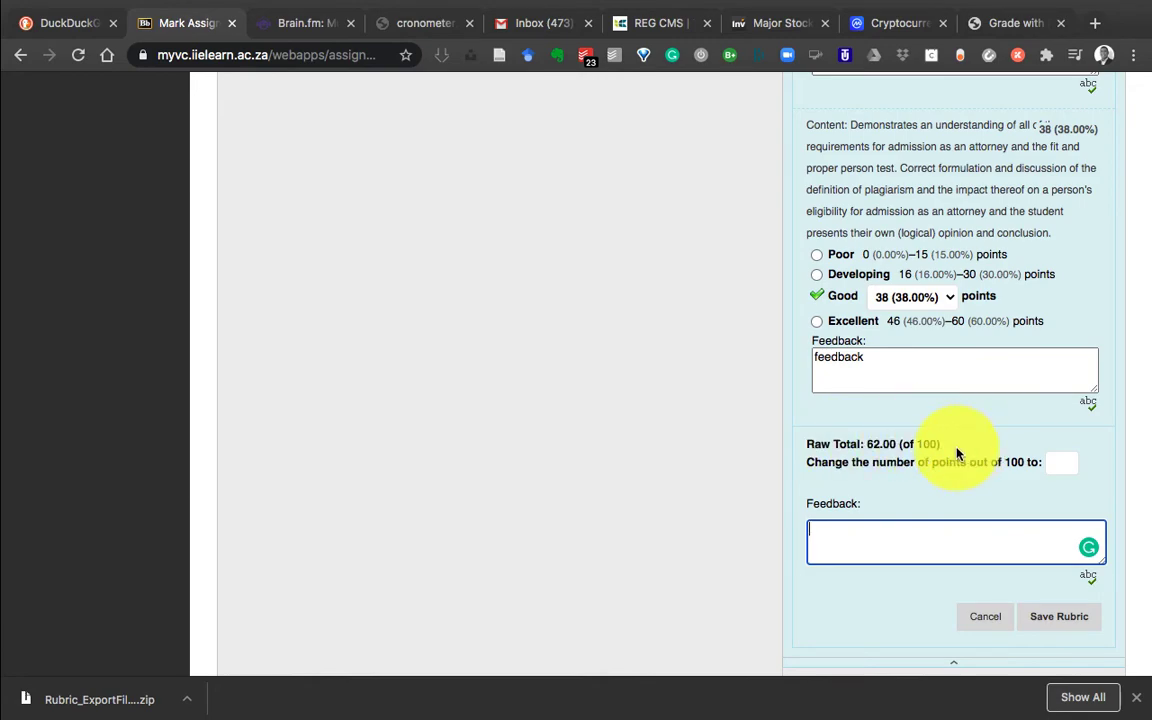
pyautogui.scroll(10, 956, 453)
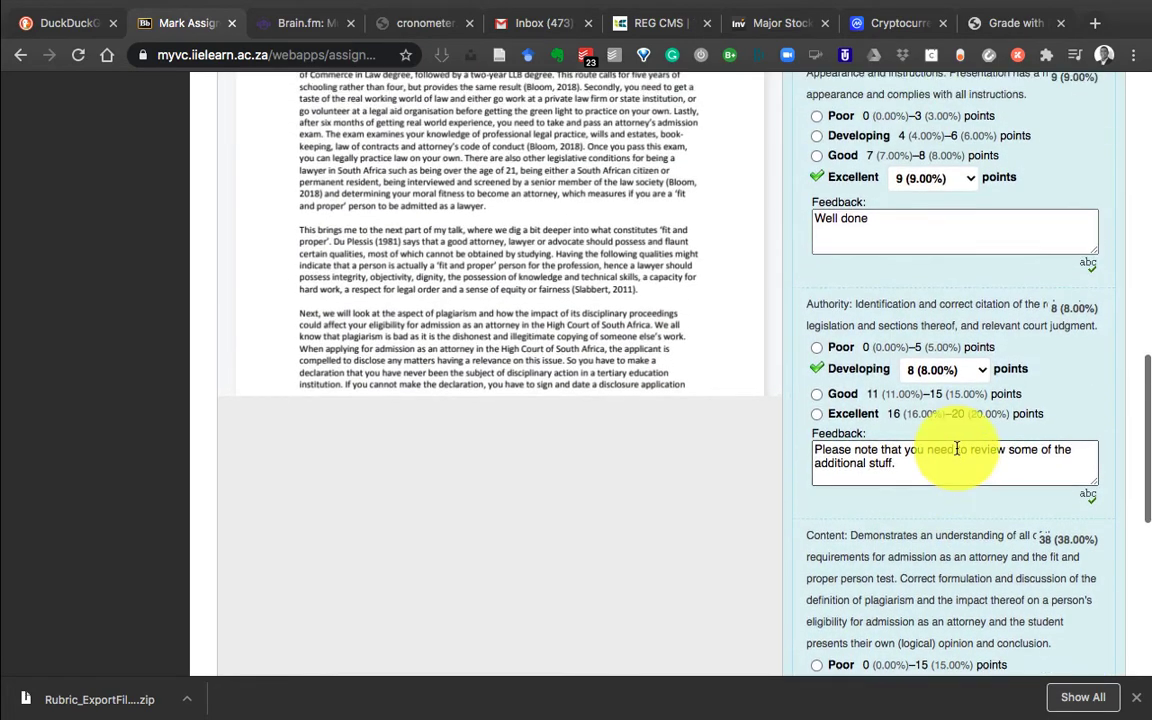
pyautogui.scroll(5, 956, 449)
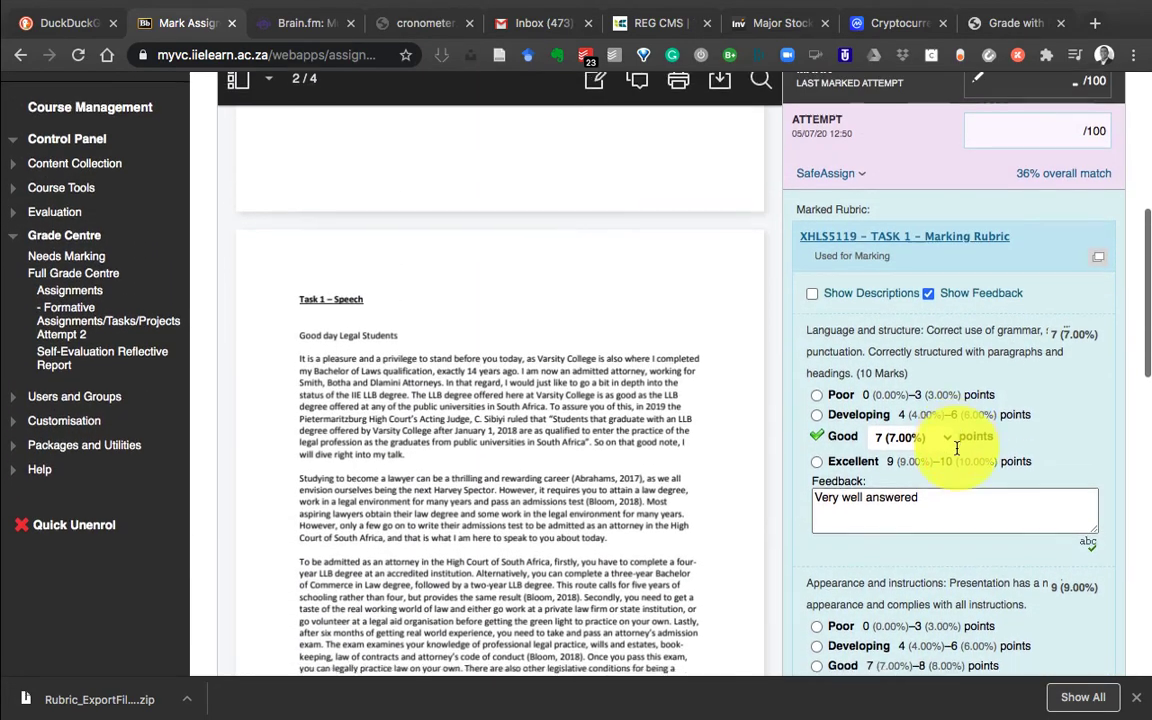
pyautogui.scroll(-3, 956, 449)
pyautogui.scroll(-15, 956, 449)
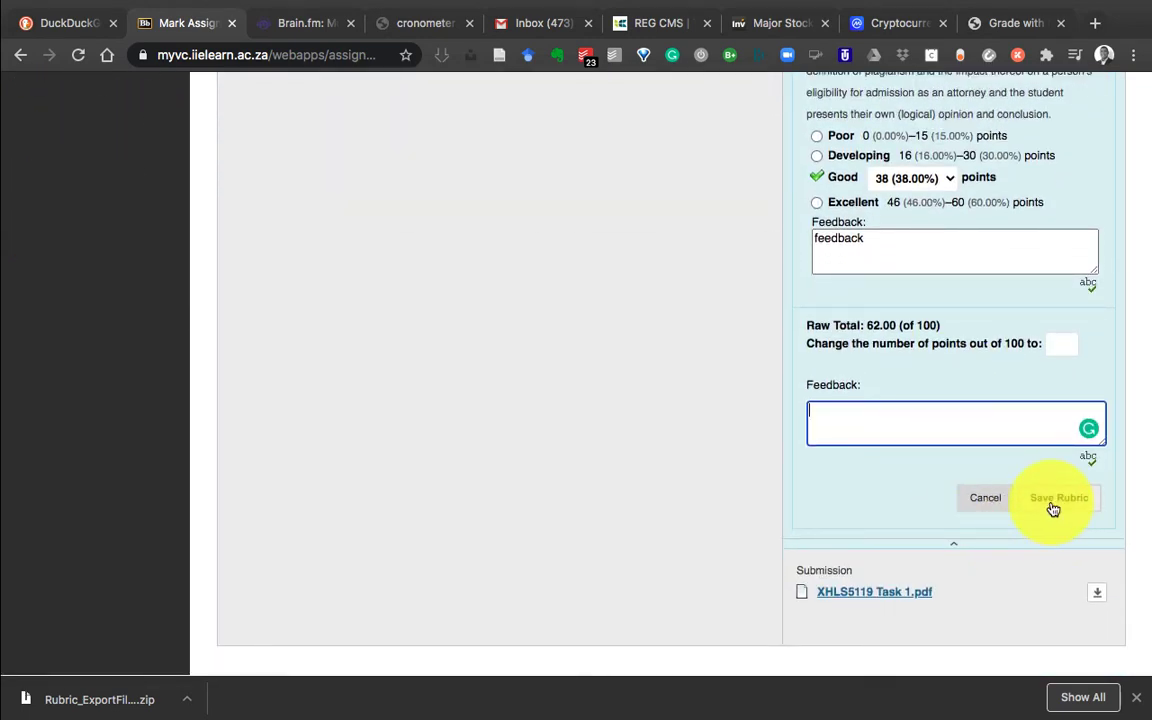
pyautogui.click(1053, 510)
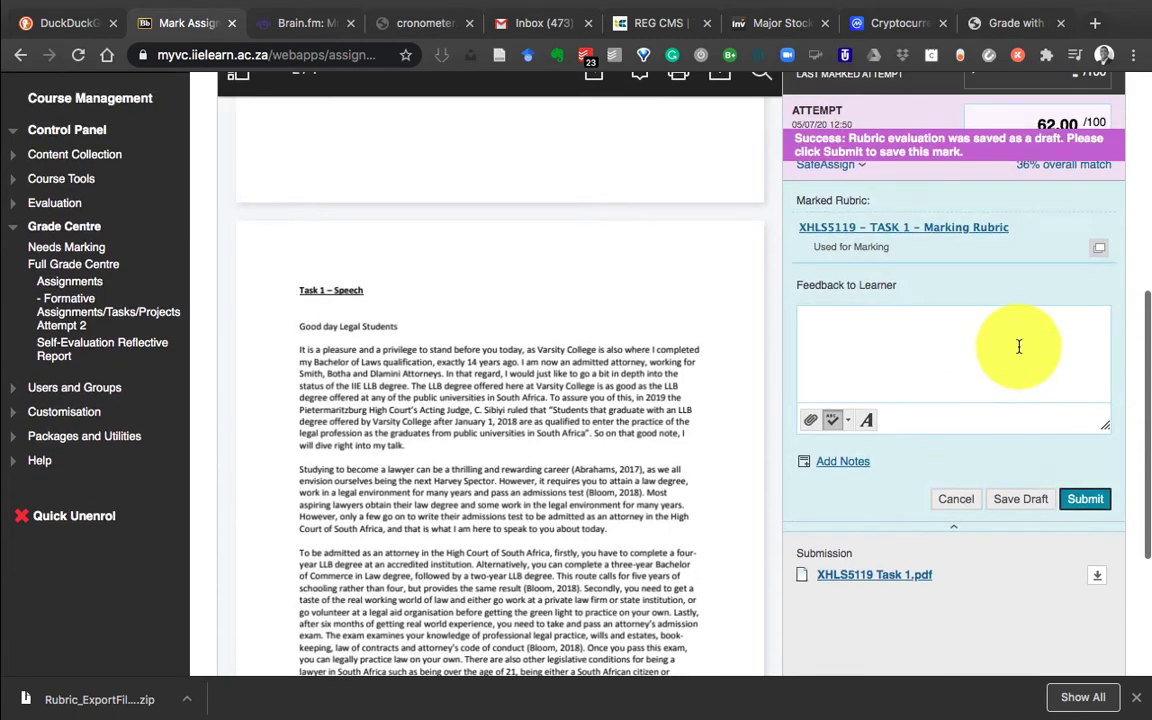
pyautogui.click(1105, 559)
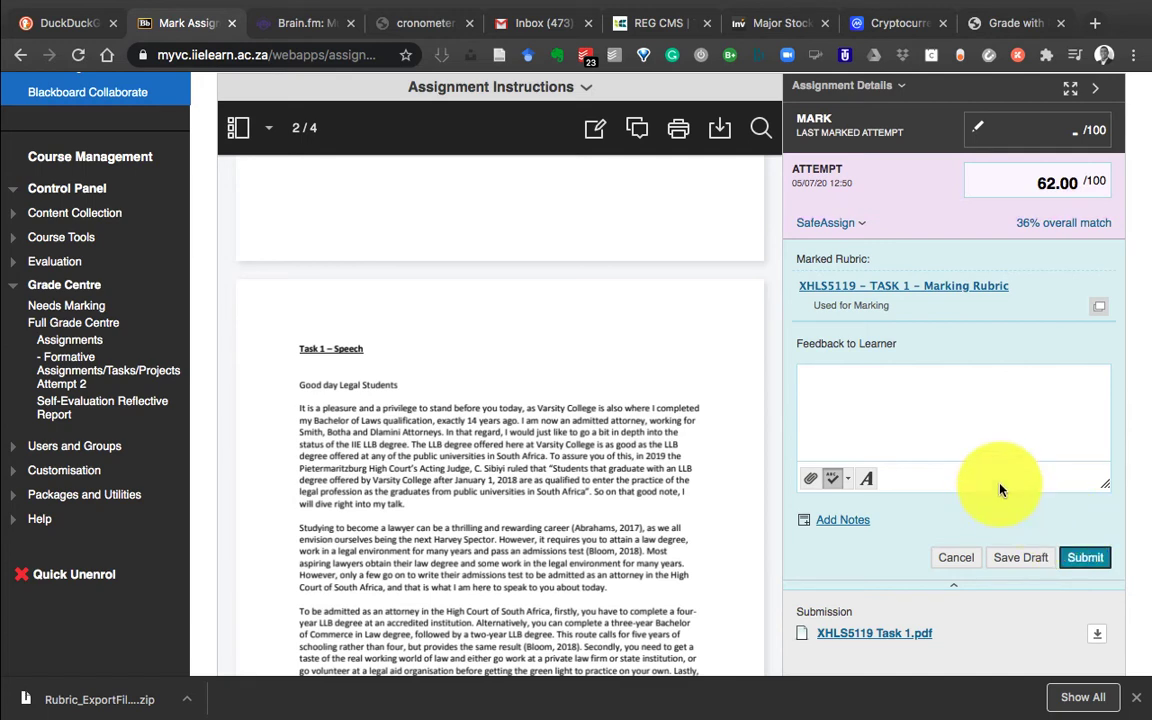
# Start a freehand drawing annotation on the submission, with the stroke colour set to red and the thickness to 3 pt
pyautogui.scroll(1, 1000, 490)
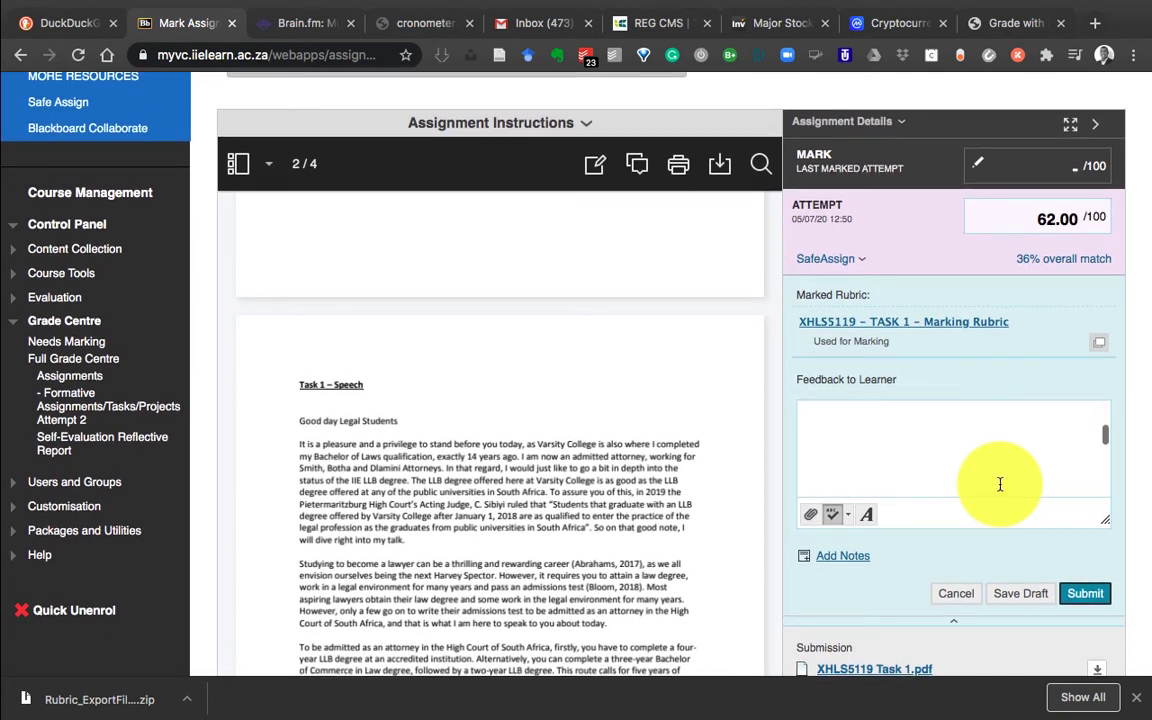
pyautogui.scroll(-5, 630, 428)
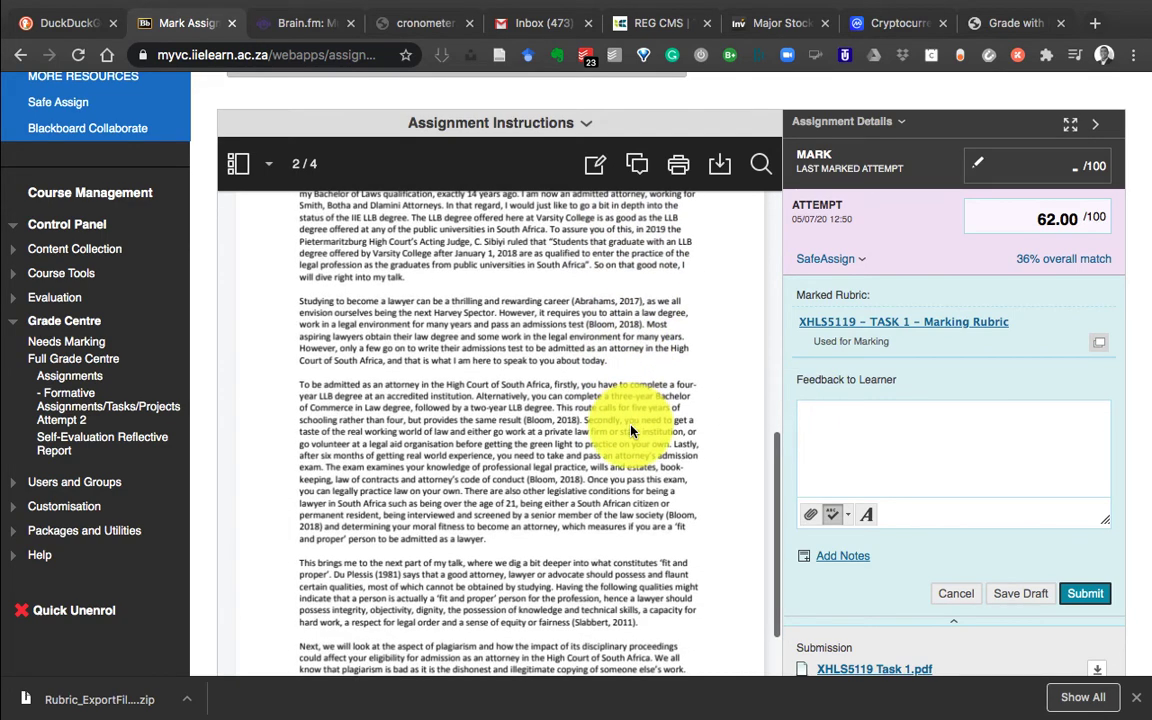
pyautogui.click(595, 164)
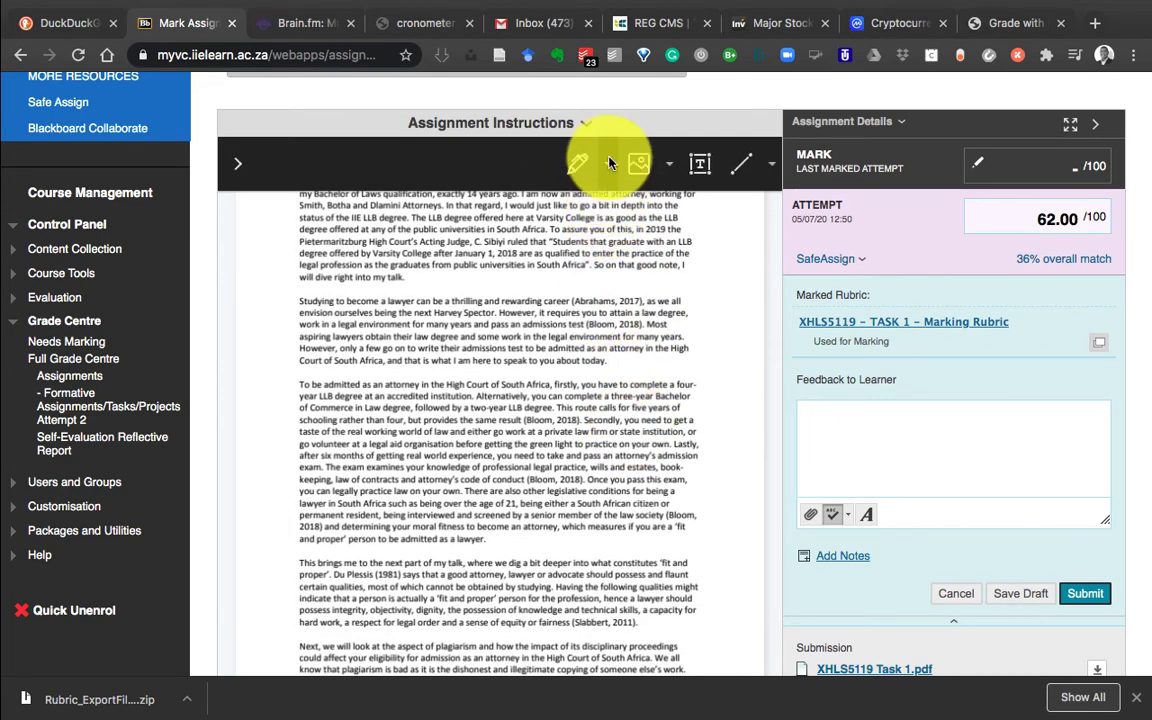
pyautogui.click(608, 163)
pyautogui.click(571, 208)
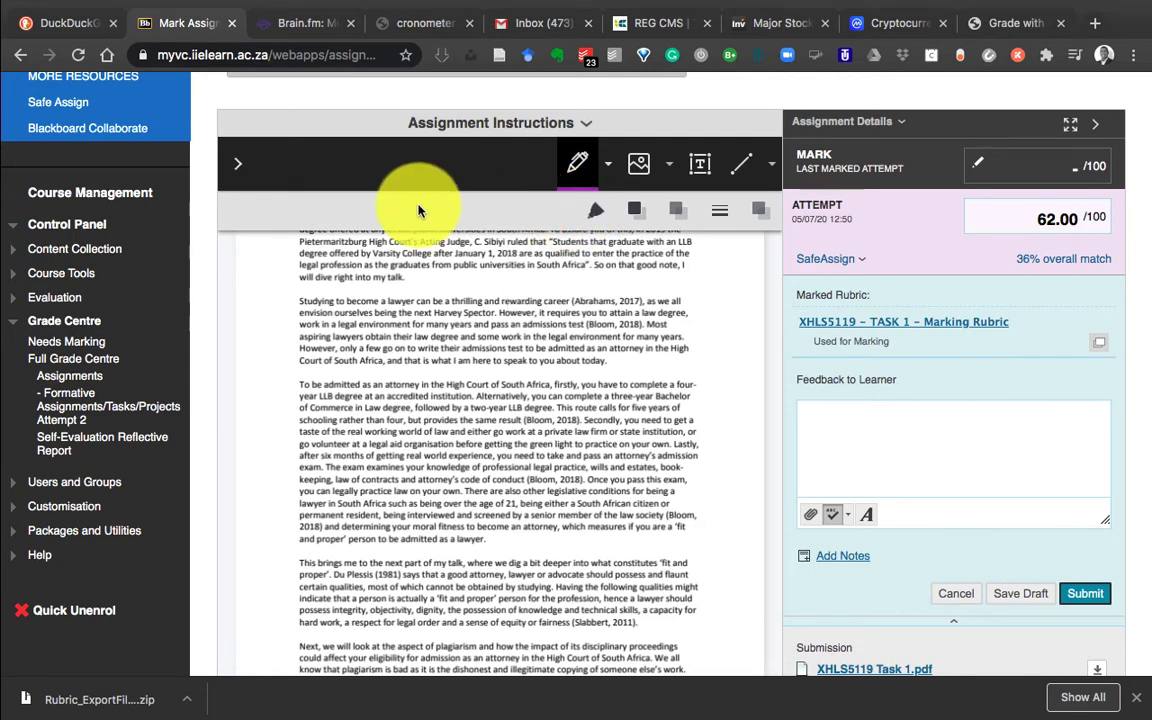
pyautogui.click(735, 213)
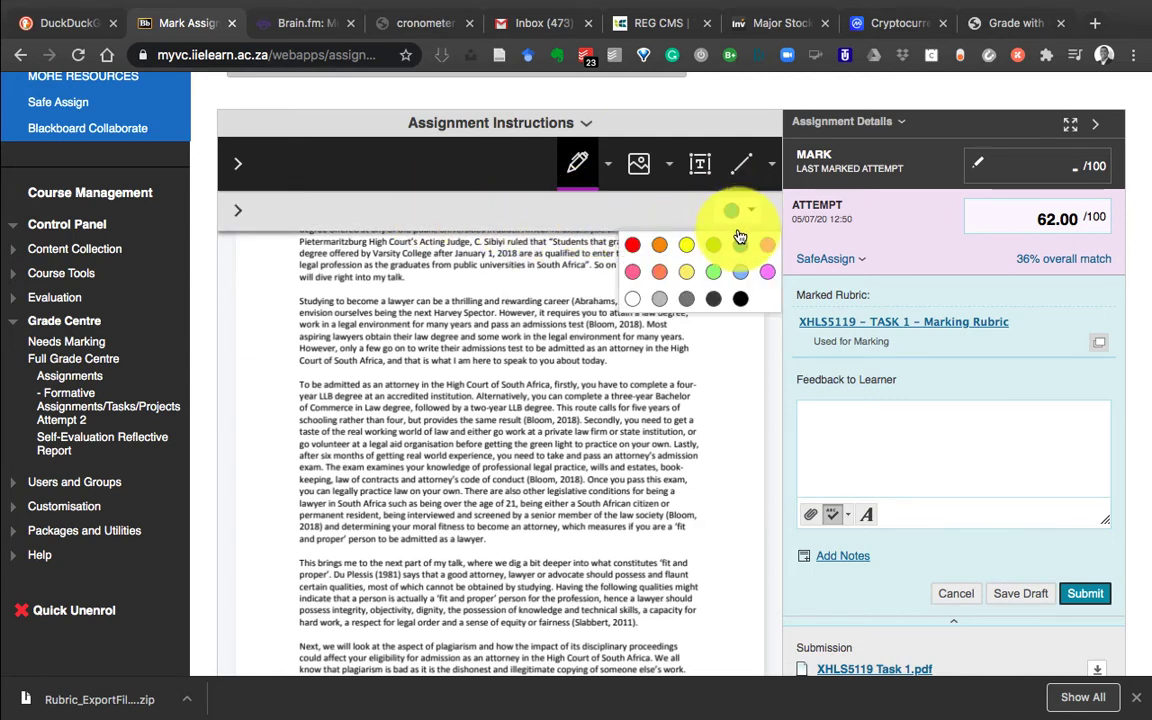
pyautogui.click(632, 244)
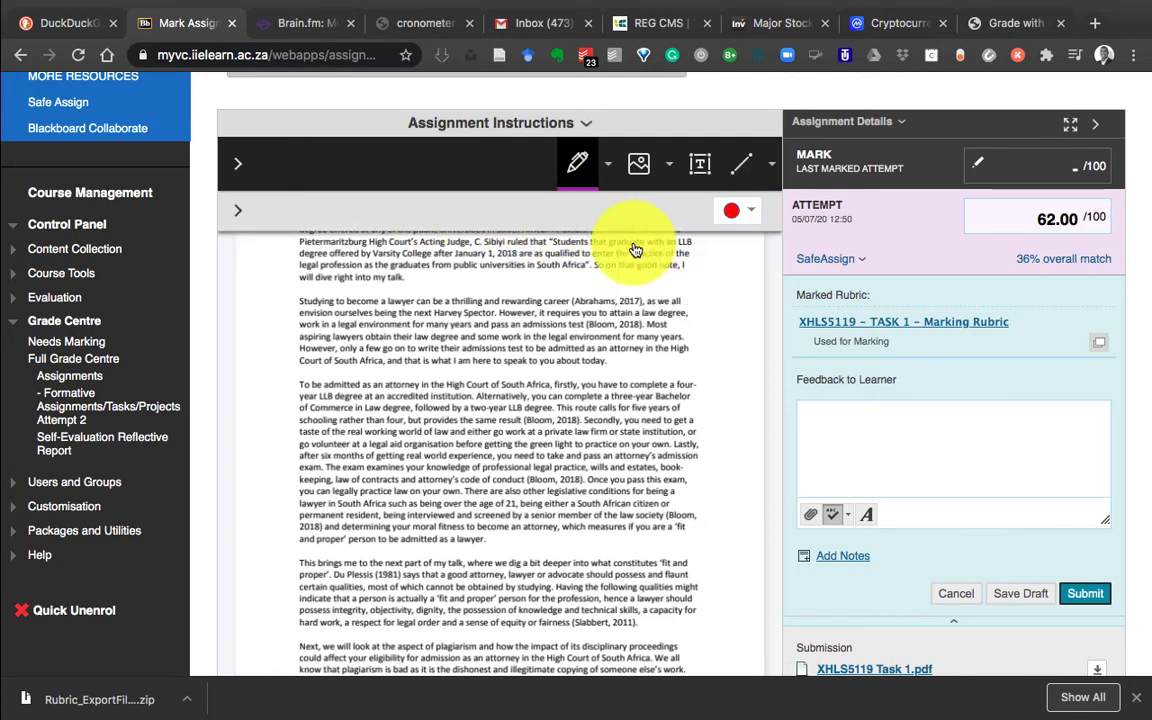
pyautogui.click(237, 211)
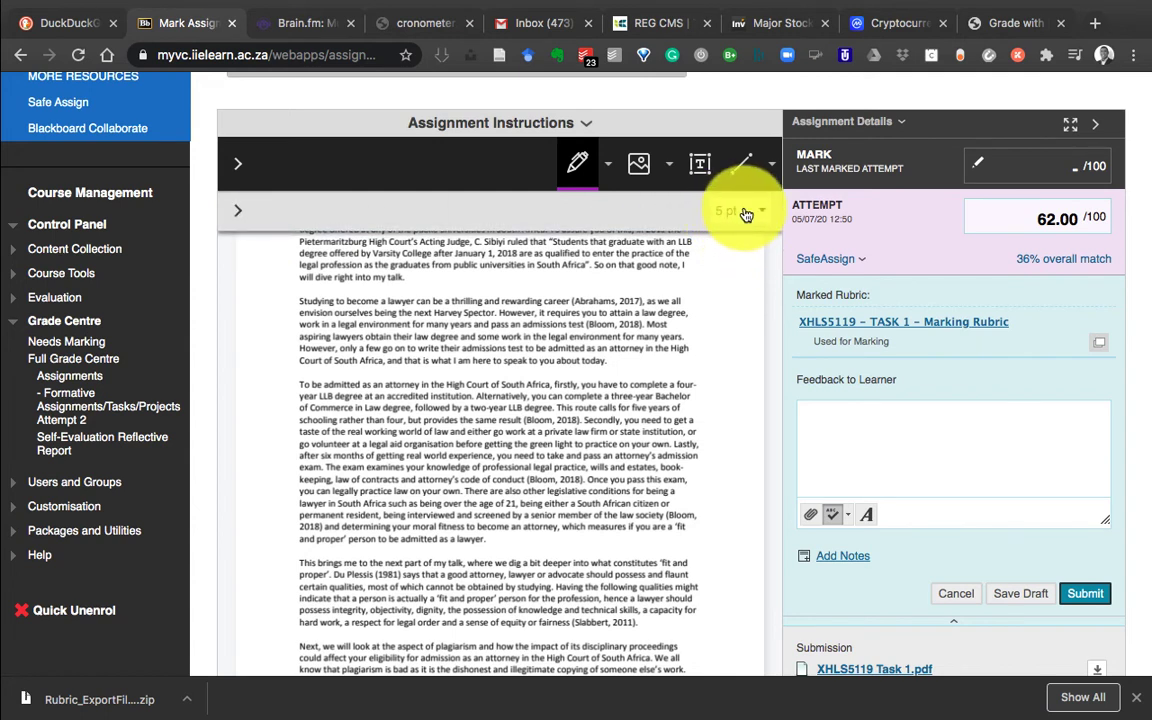
pyautogui.click(745, 213)
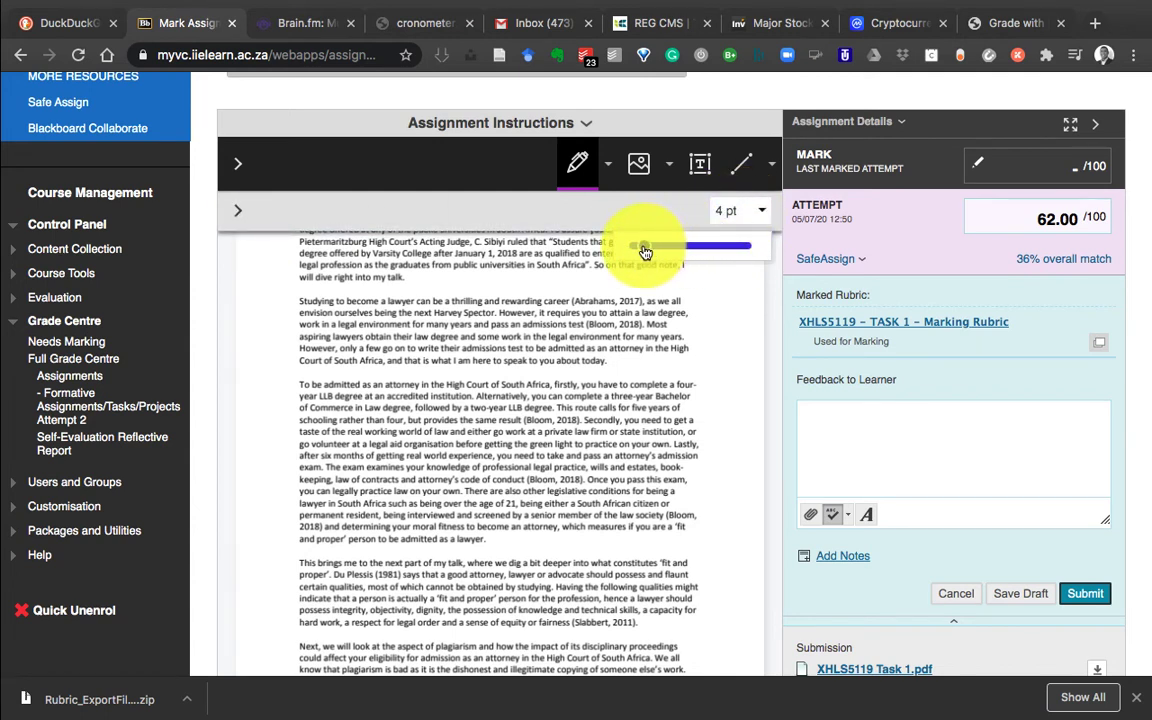
pyautogui.click(237, 212)
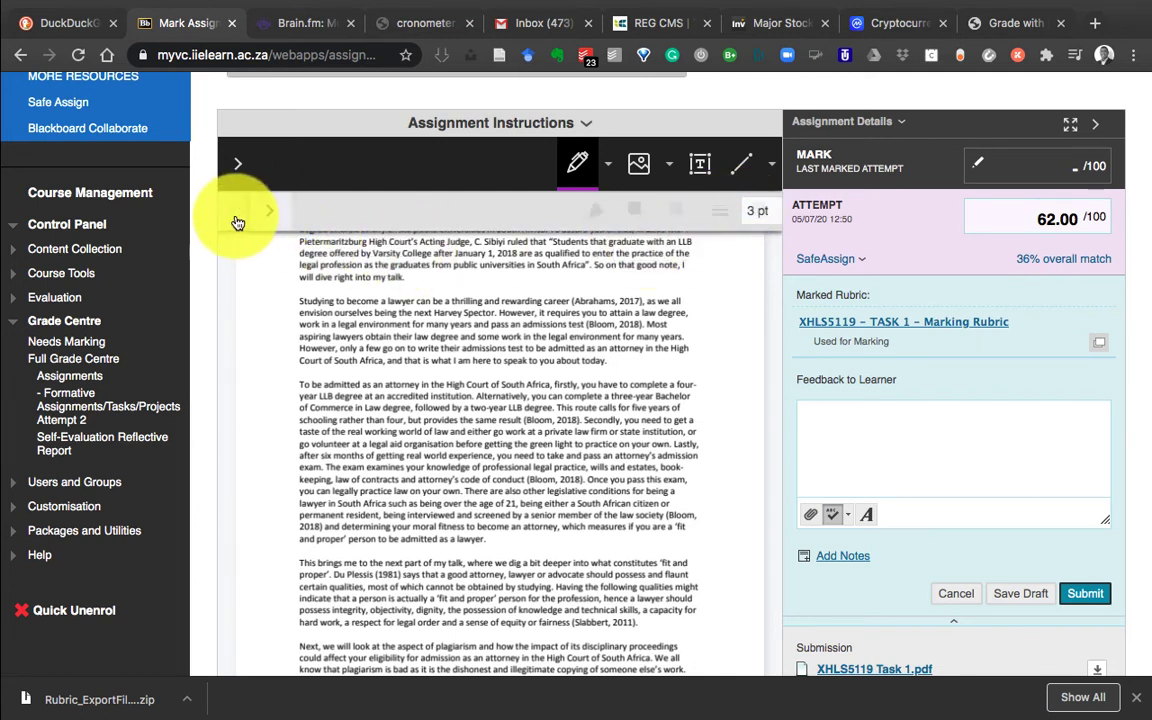
# Draw red tick marks on the "Studying to become a lawyer" paragraph, the plagiarism paragraph and the closing paragraph of the speech
pyautogui.moveTo(604, 321)
pyautogui.mouseDown()
pyautogui.moveTo(627, 330)
pyautogui.moveTo(648, 305)
pyautogui.mouseUp()
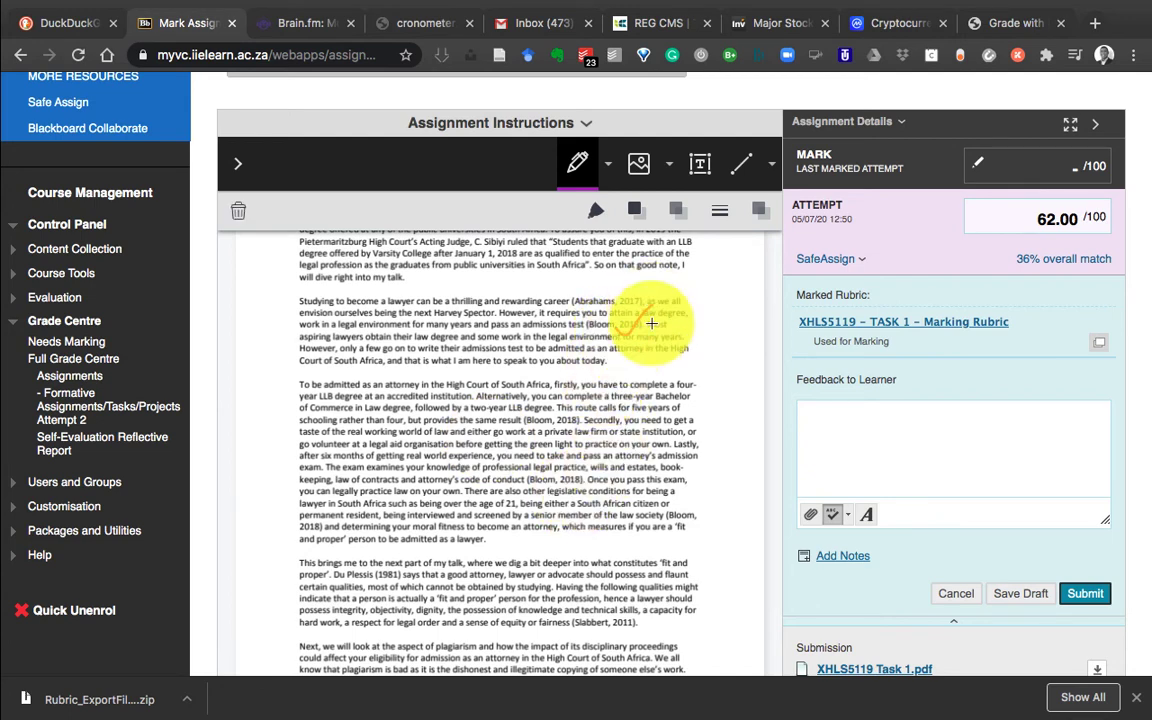
pyautogui.scroll(-3, 680, 451)
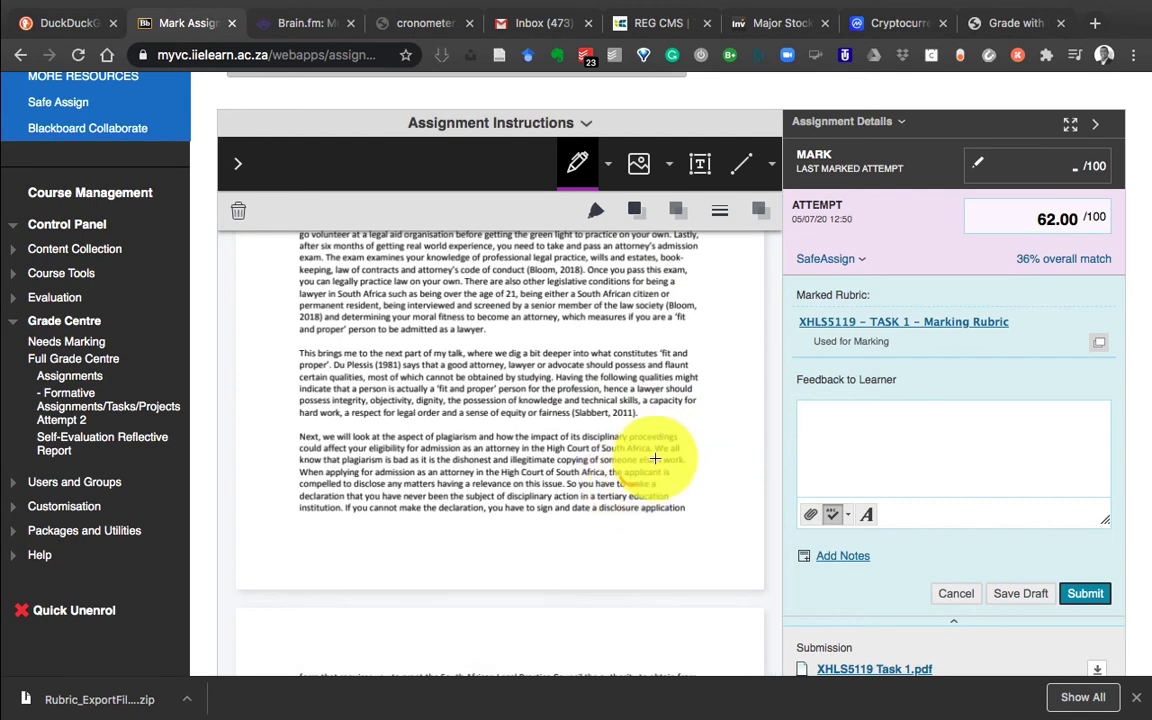
pyautogui.moveTo(620, 470); pyautogui.dragTo(665, 450)
pyautogui.scroll(-3, 666, 519)
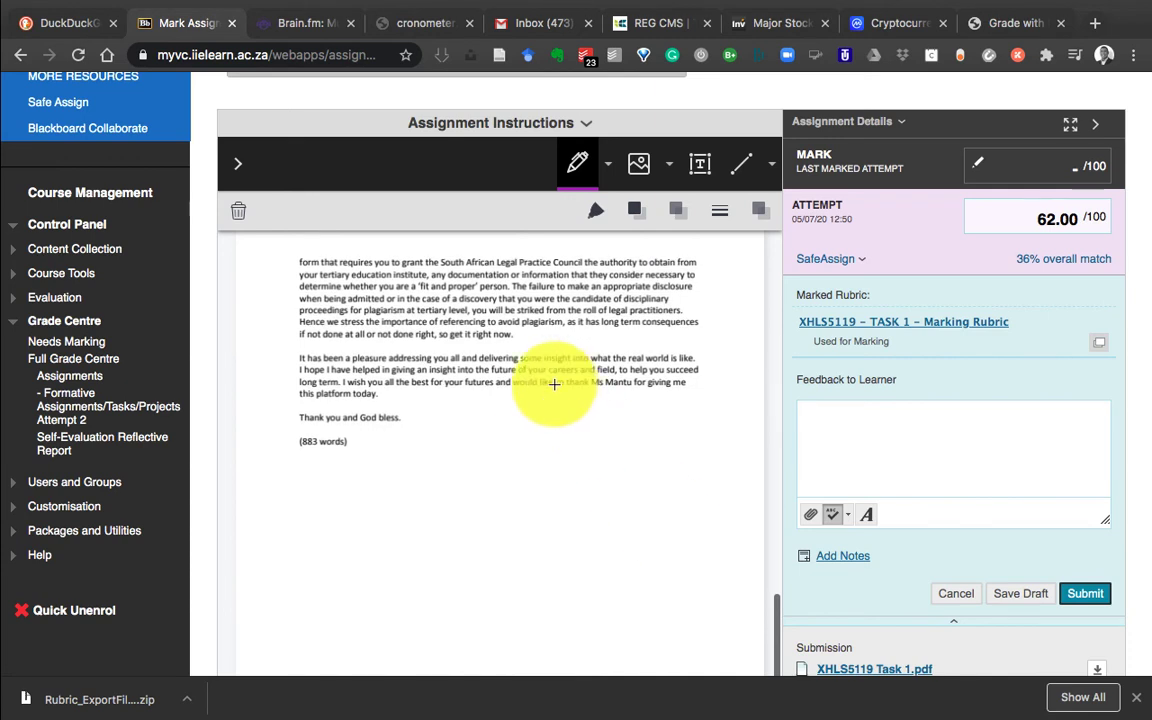
pyautogui.moveTo(531, 377); pyautogui.dragTo(574, 336)
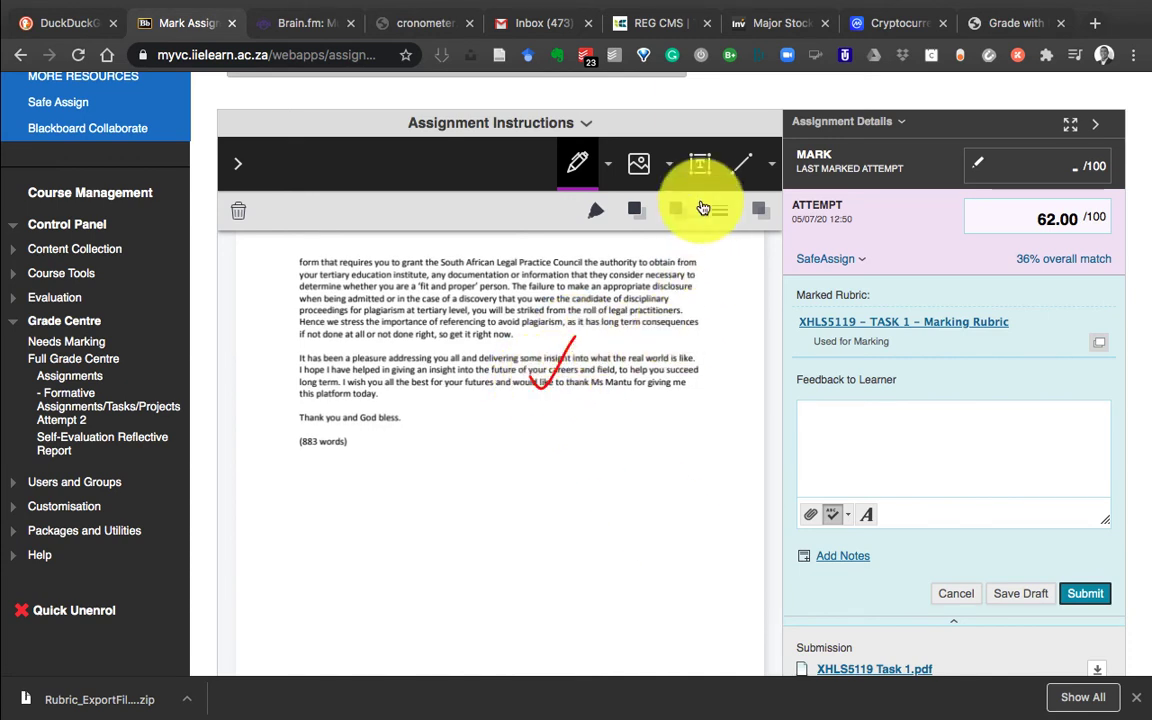
# Add a red 12 pt text annotation reading "Well done on a very good submission" below the end of the speech
pyautogui.click(701, 164)
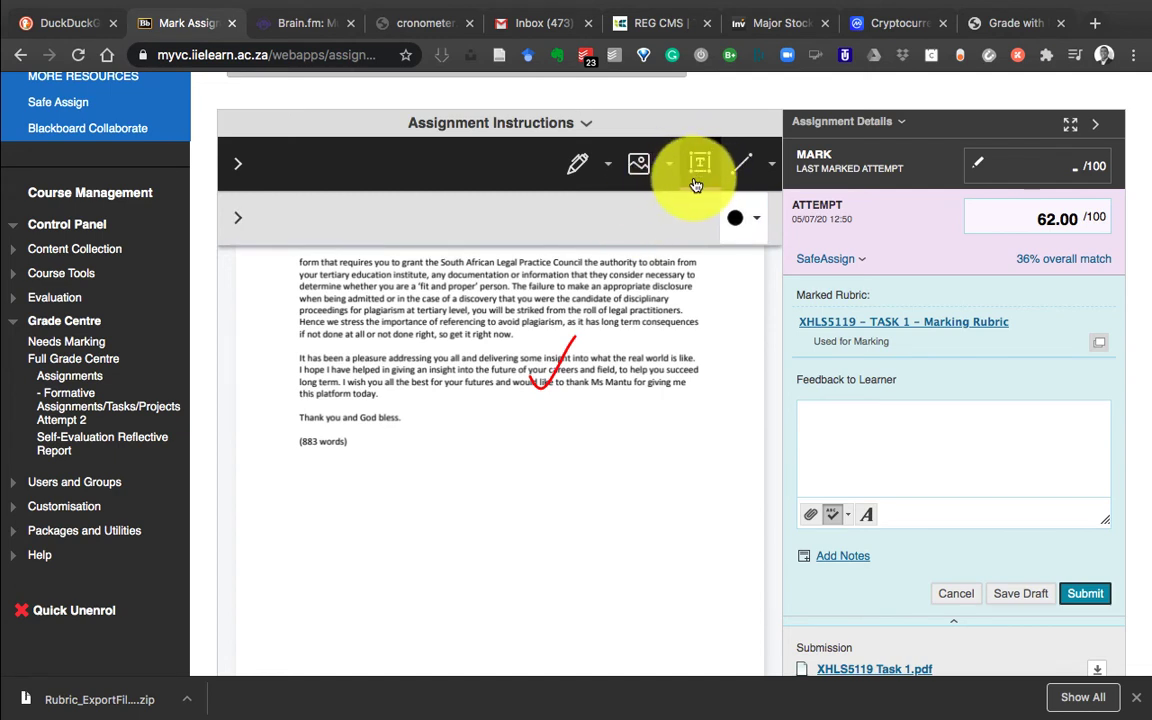
pyautogui.click(744, 221)
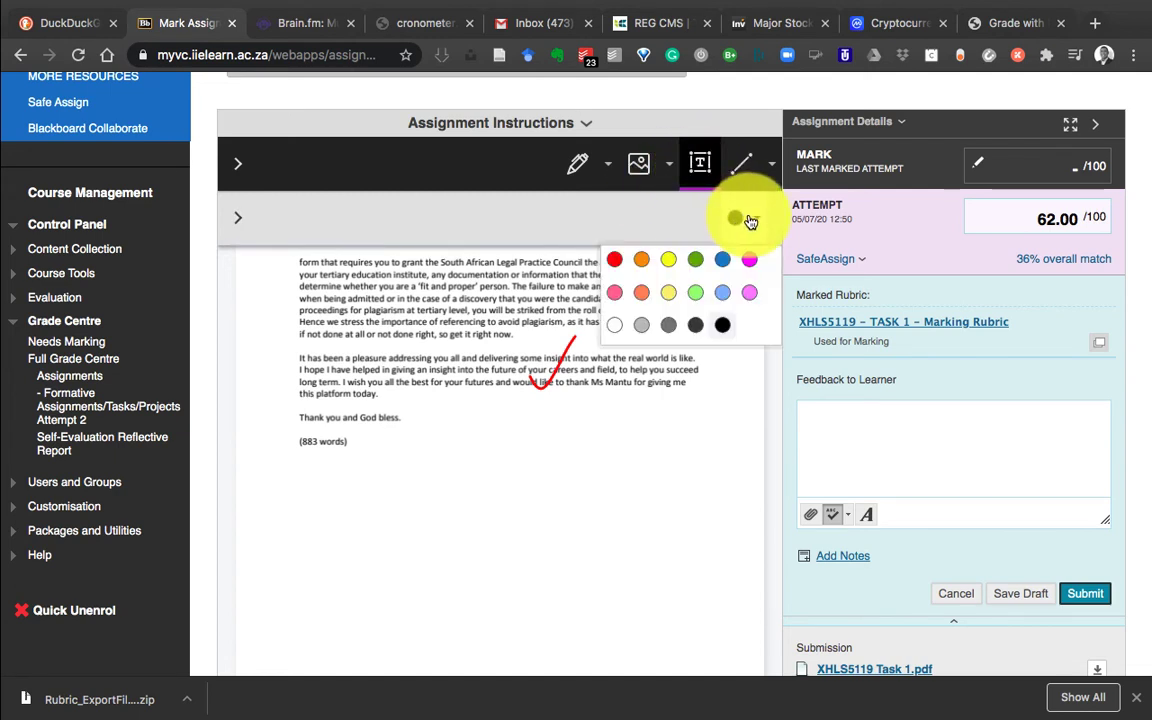
pyautogui.click(616, 262)
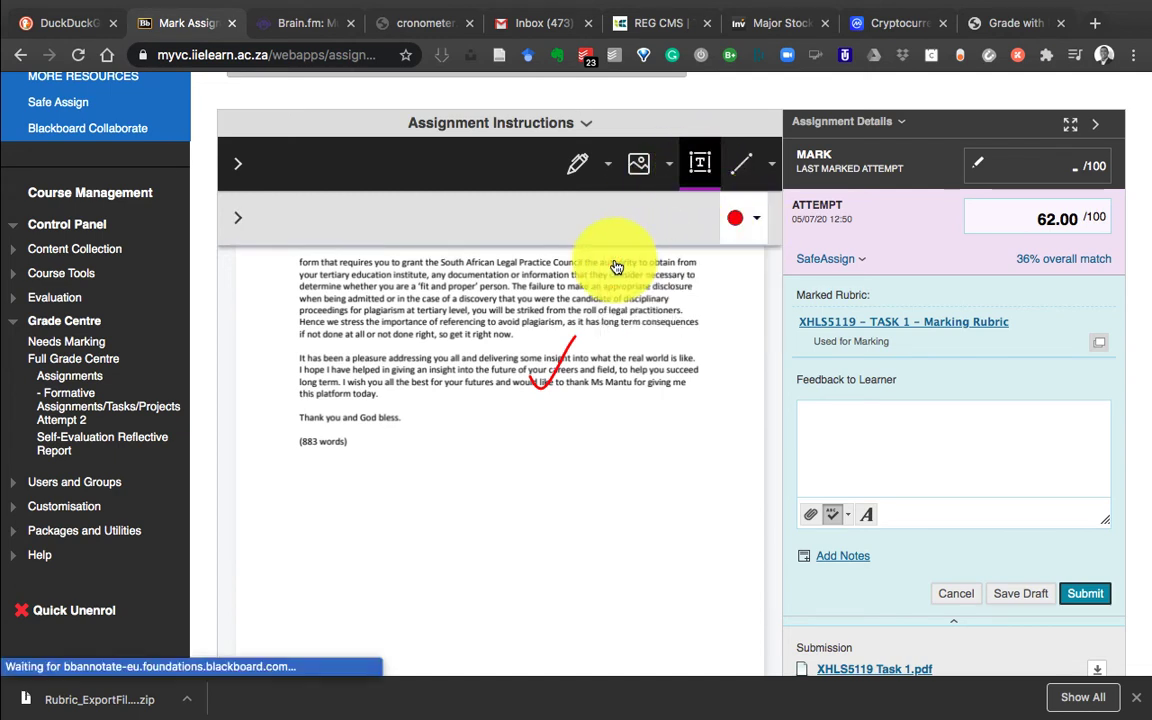
pyautogui.click(239, 220)
pyautogui.click(760, 211)
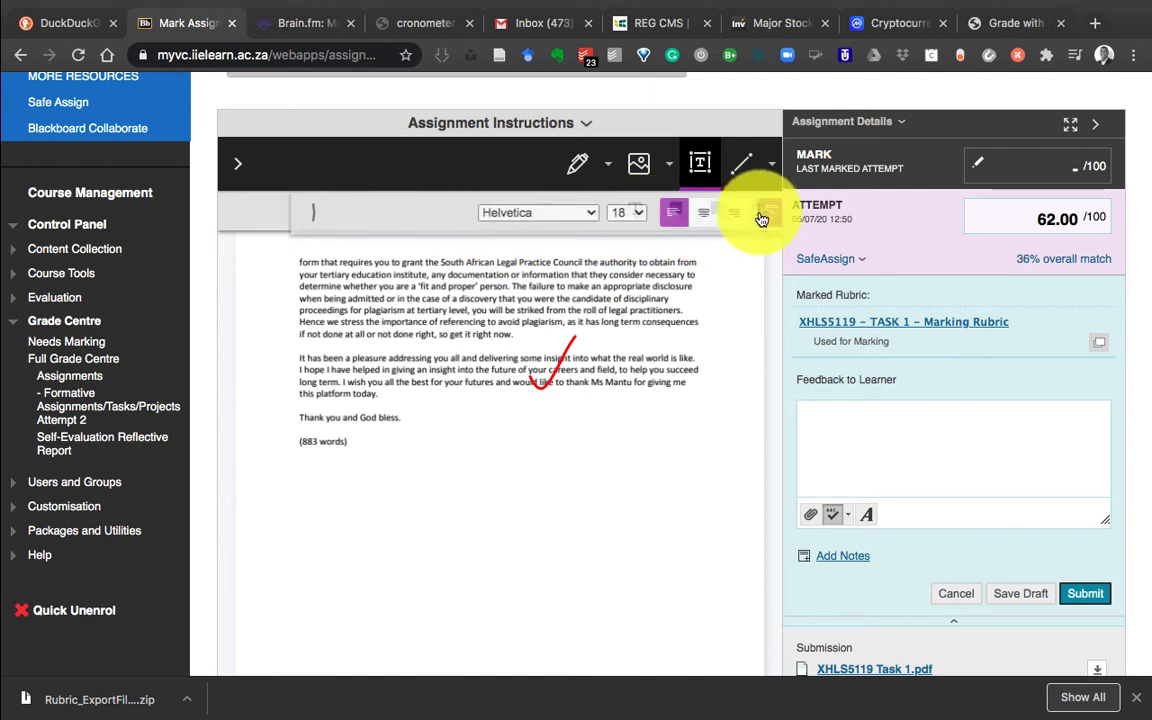
pyautogui.click(566, 218)
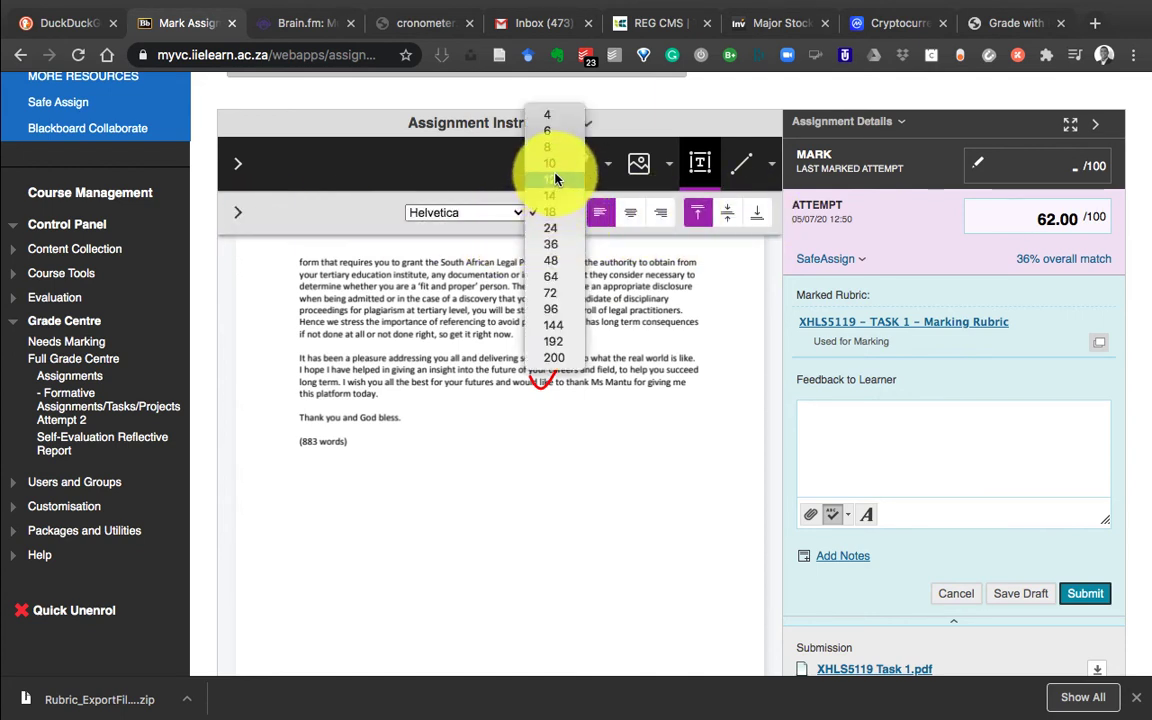
pyautogui.click(557, 181)
pyautogui.click(535, 456)
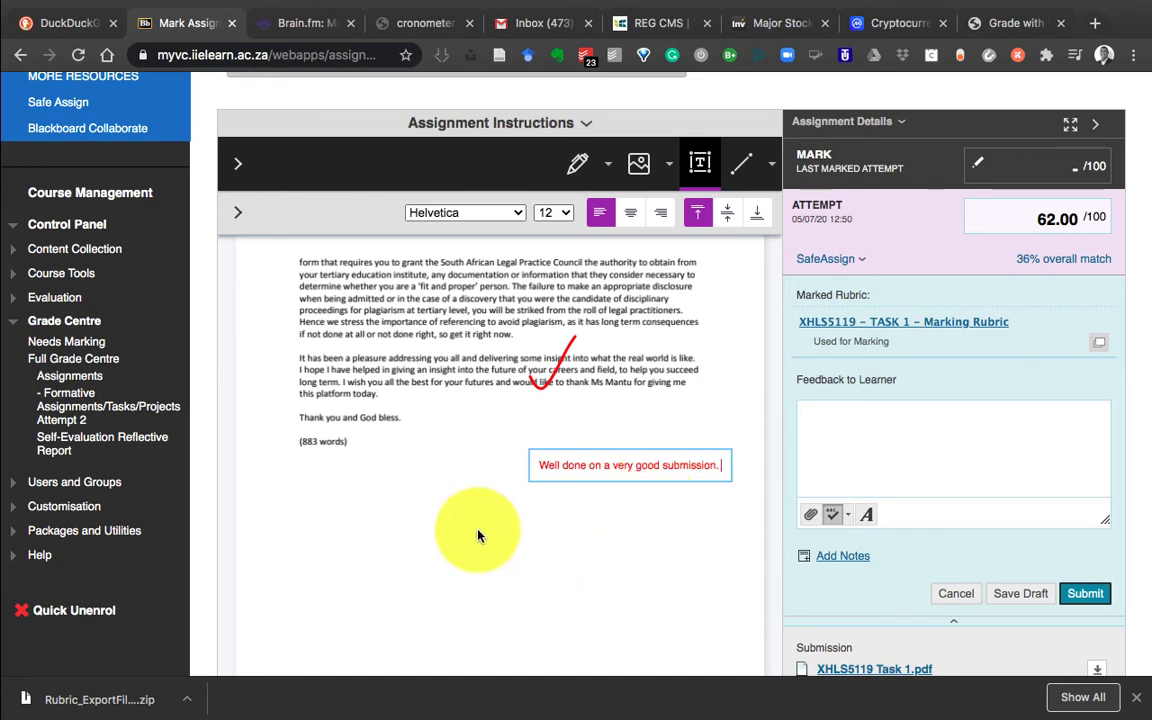
pyautogui.press('BackSpace')
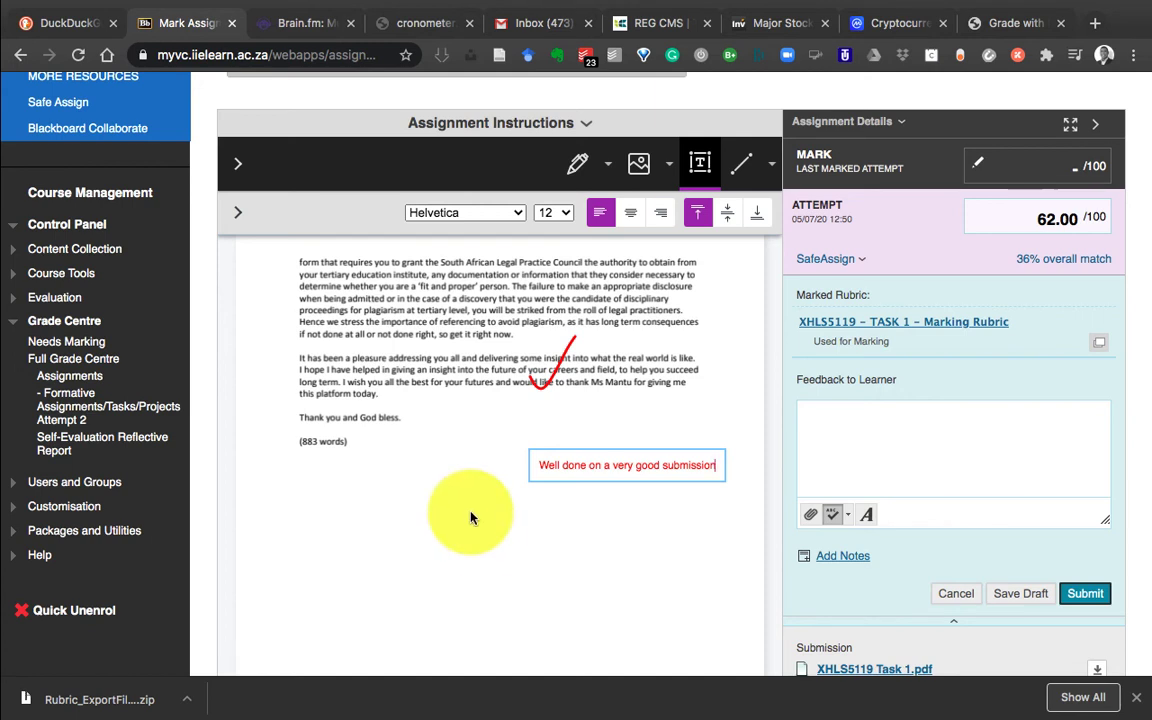
pyautogui.click(505, 480)
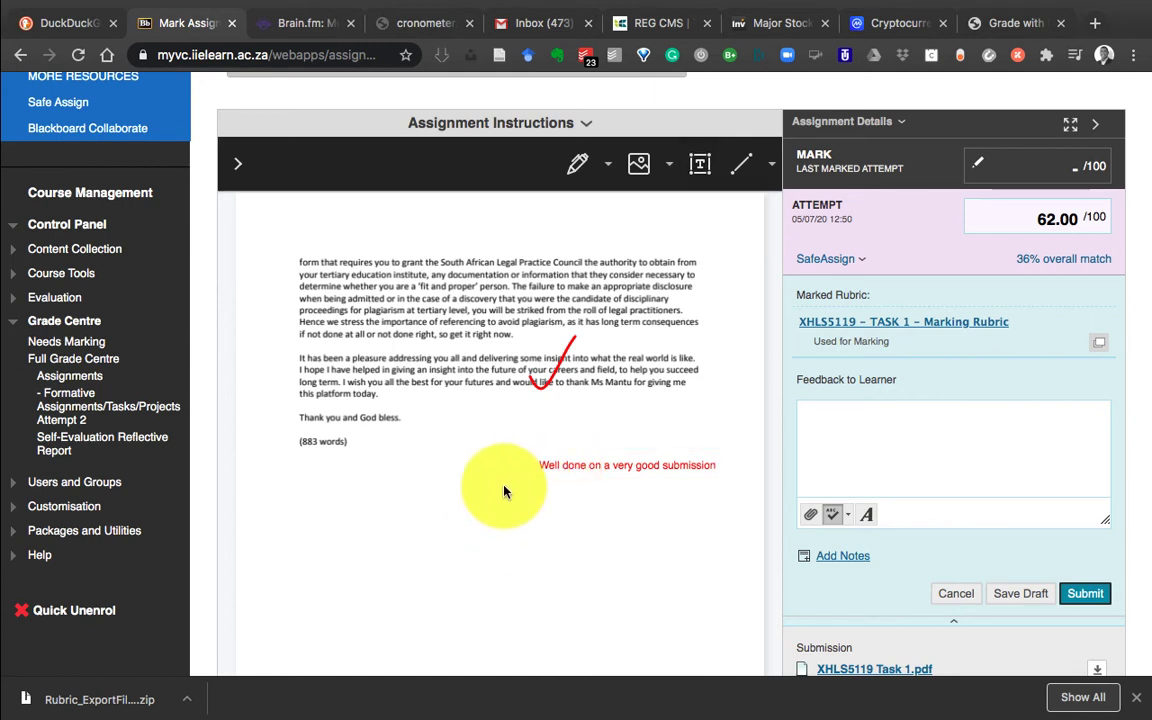
# Delete the "Well done on a very good submission" text annotation from the submission
pyautogui.click(581, 474)
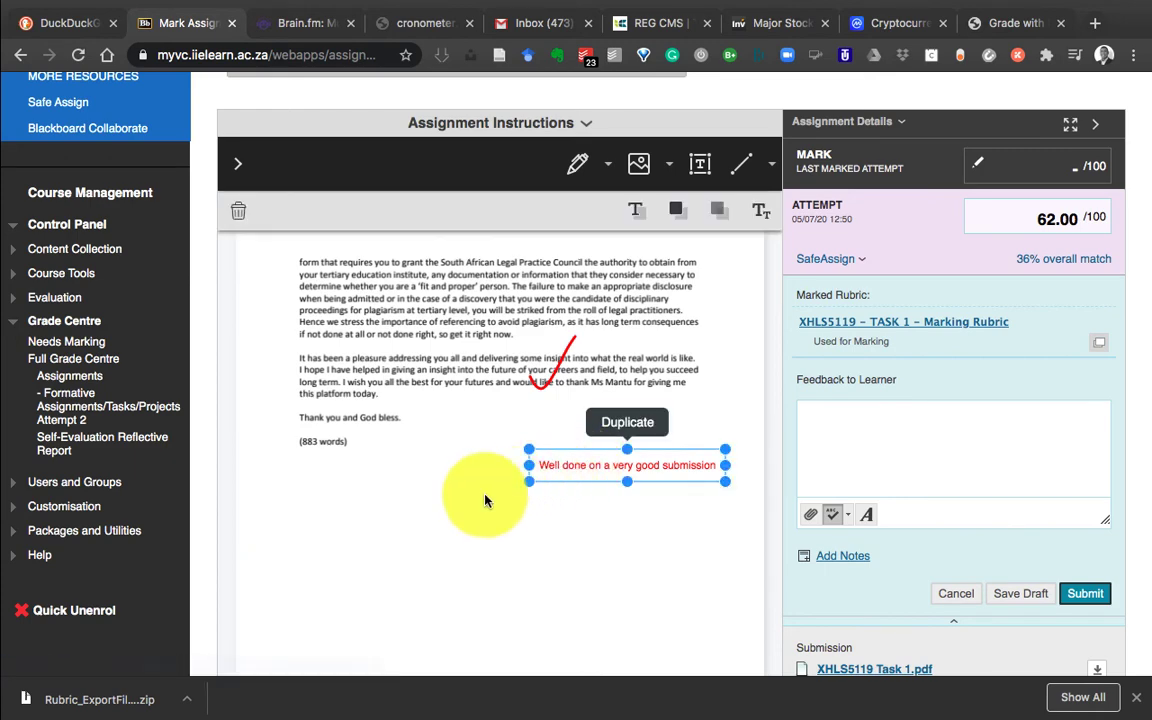
pyautogui.press('Delete')
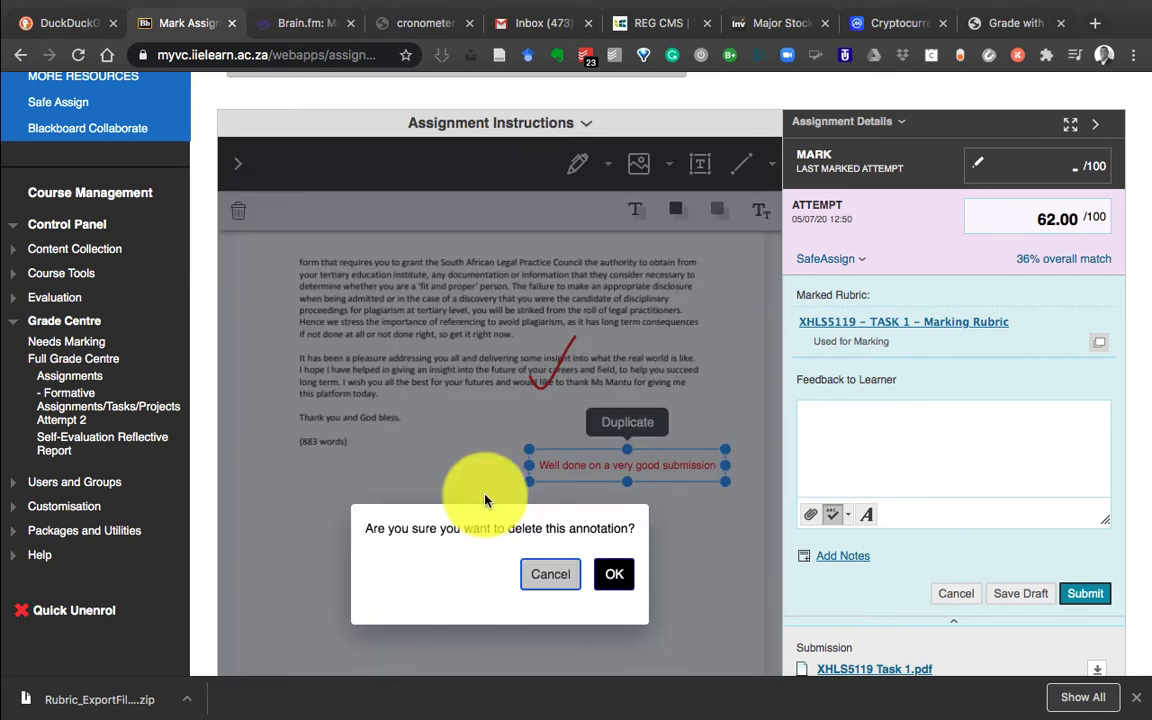
pyautogui.click(614, 574)
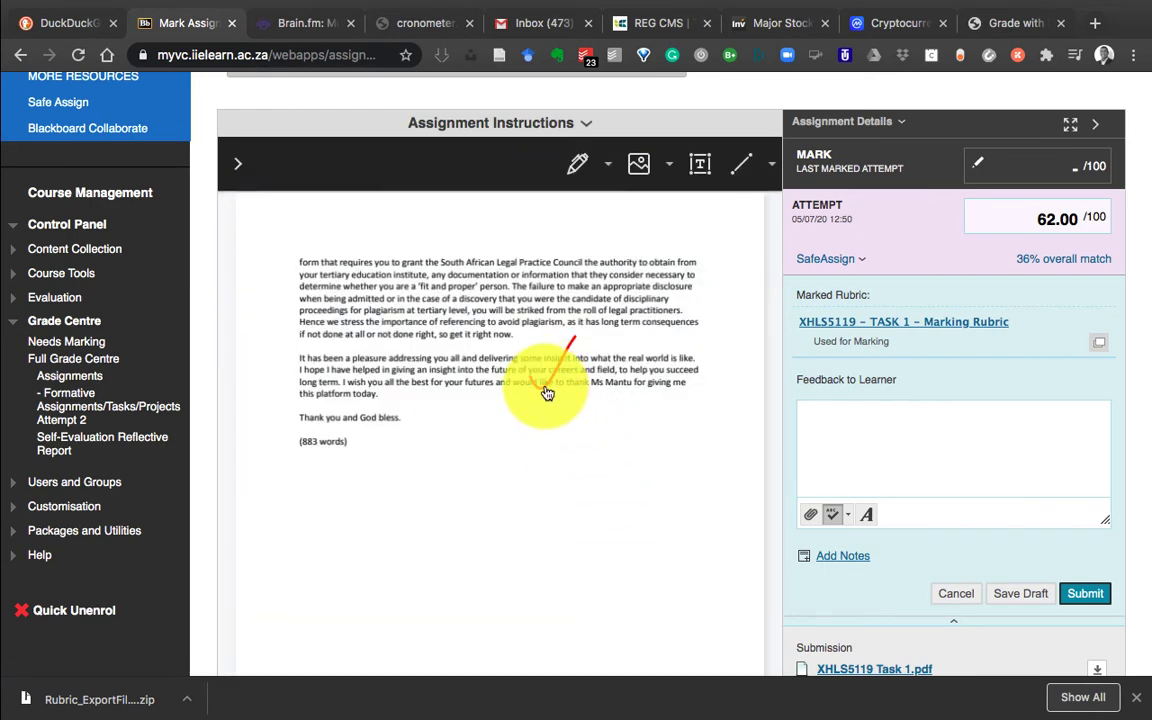
# Delete the red ticks on the closing paragraph and on the plagiarism paragraph of the speech
pyautogui.click(547, 393)
pyautogui.press('Delete')
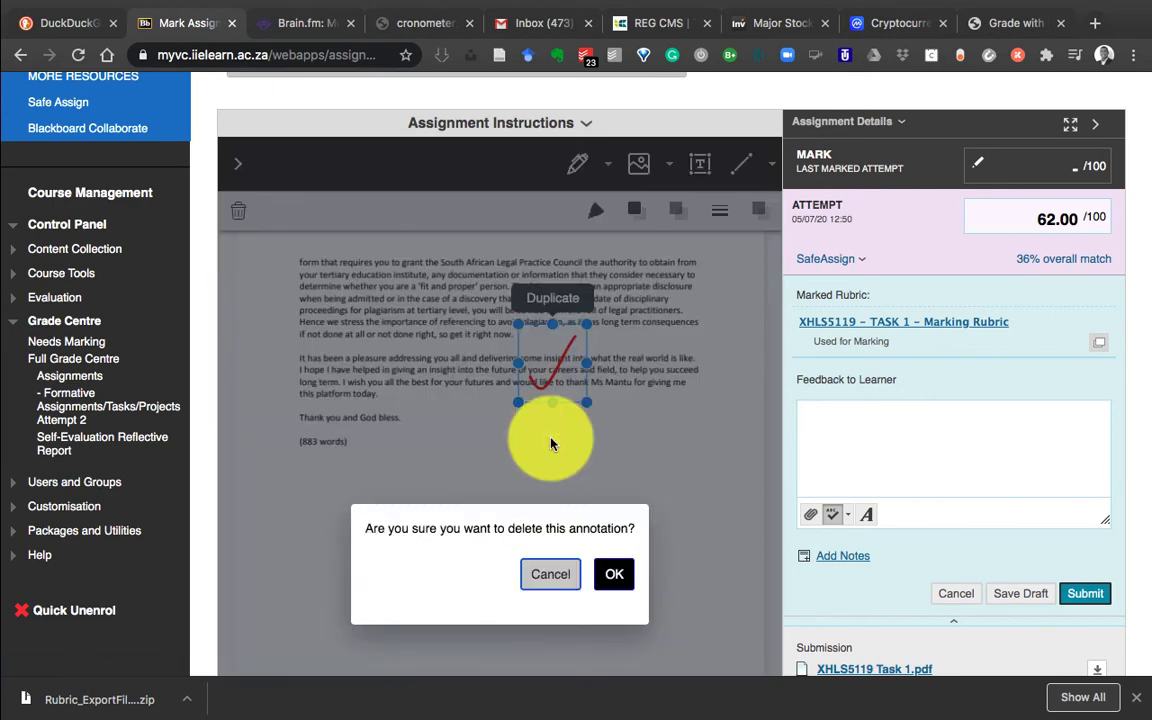
pyautogui.click(622, 588)
pyautogui.scroll(4, 645, 495)
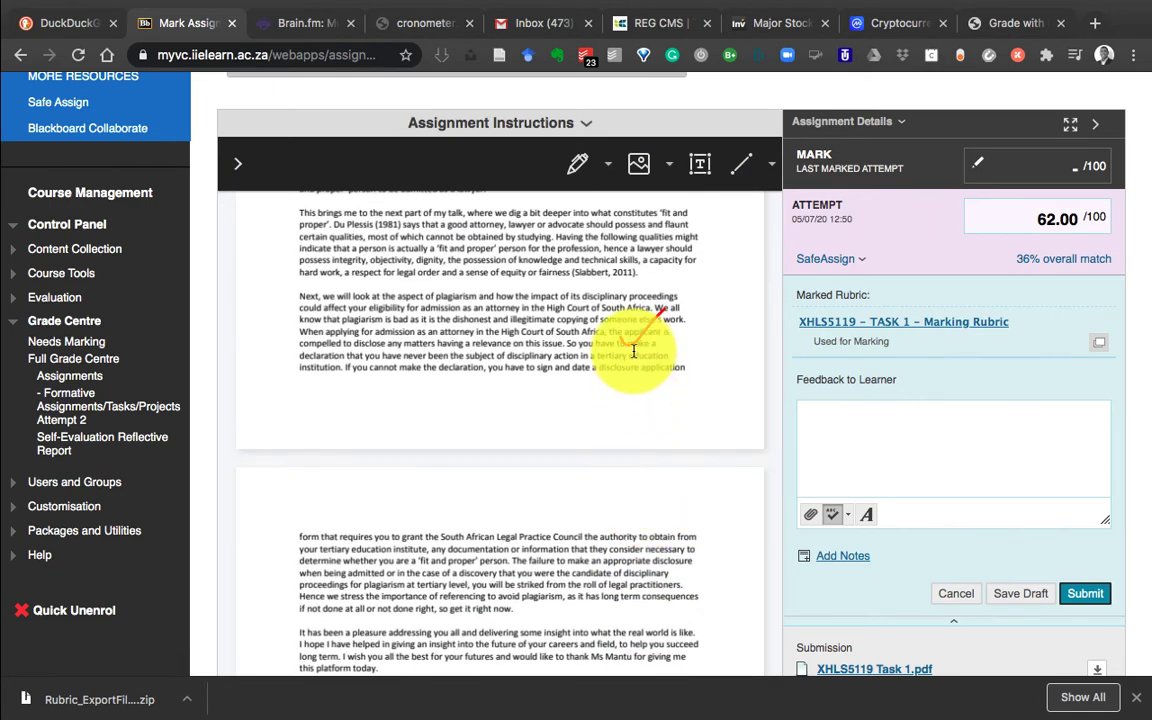
pyautogui.click(636, 336)
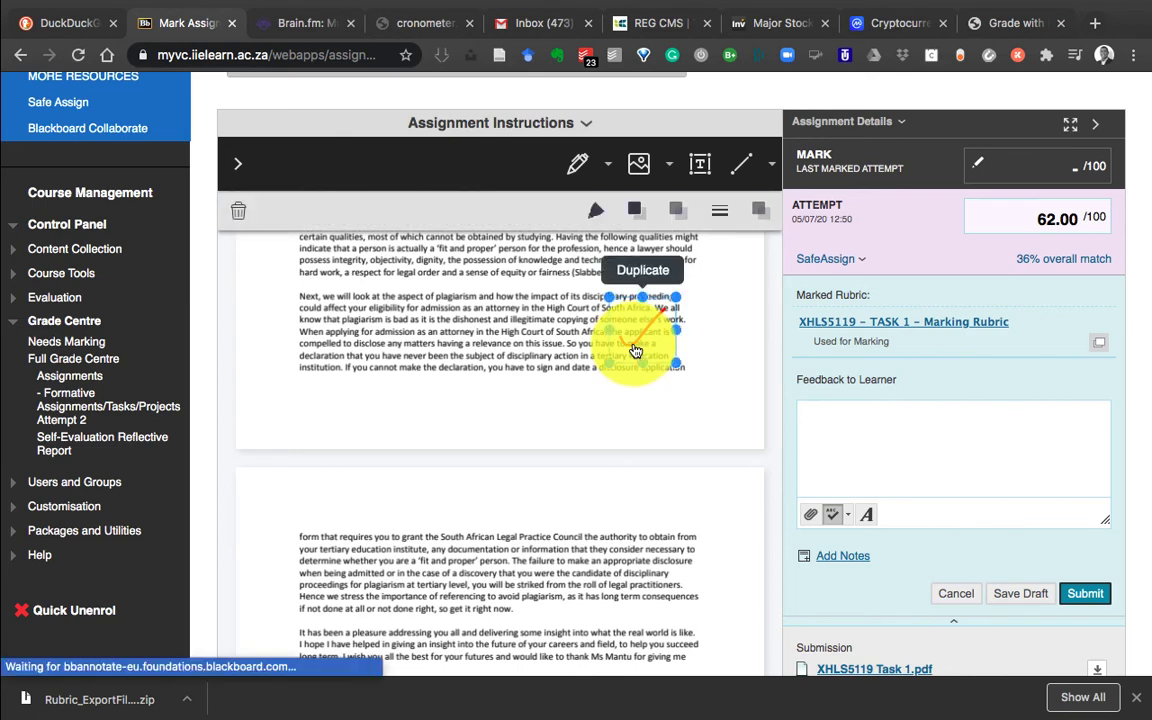
pyautogui.press('Delete')
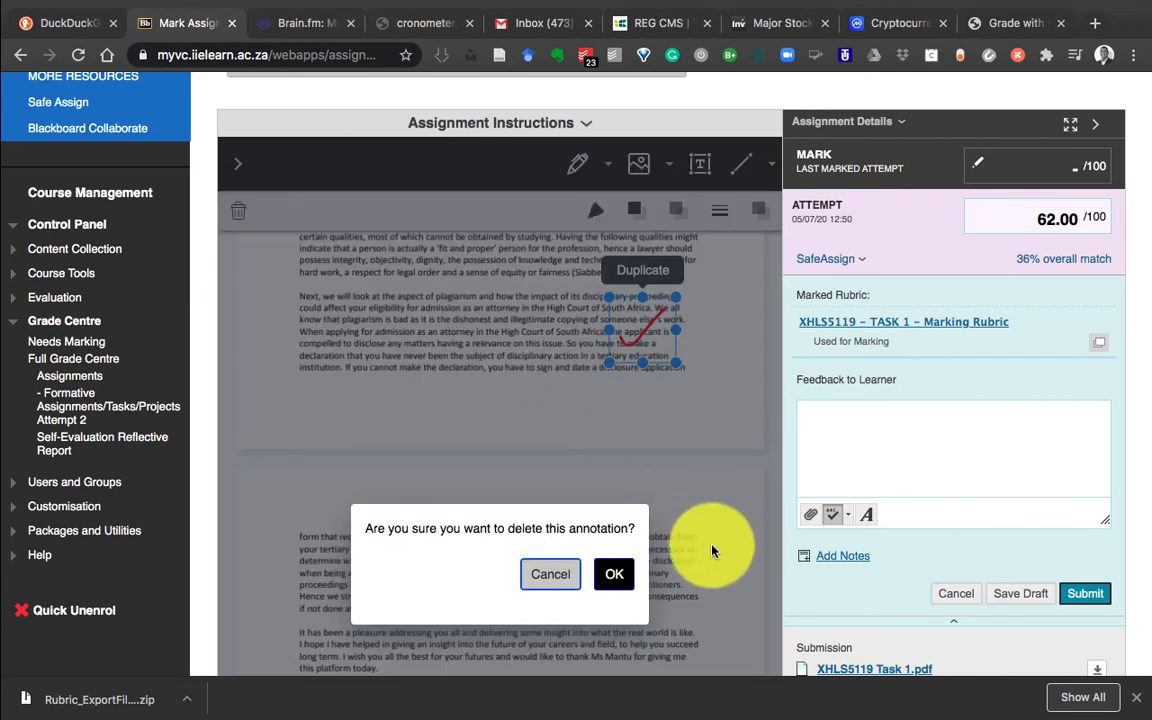
pyautogui.click(609, 572)
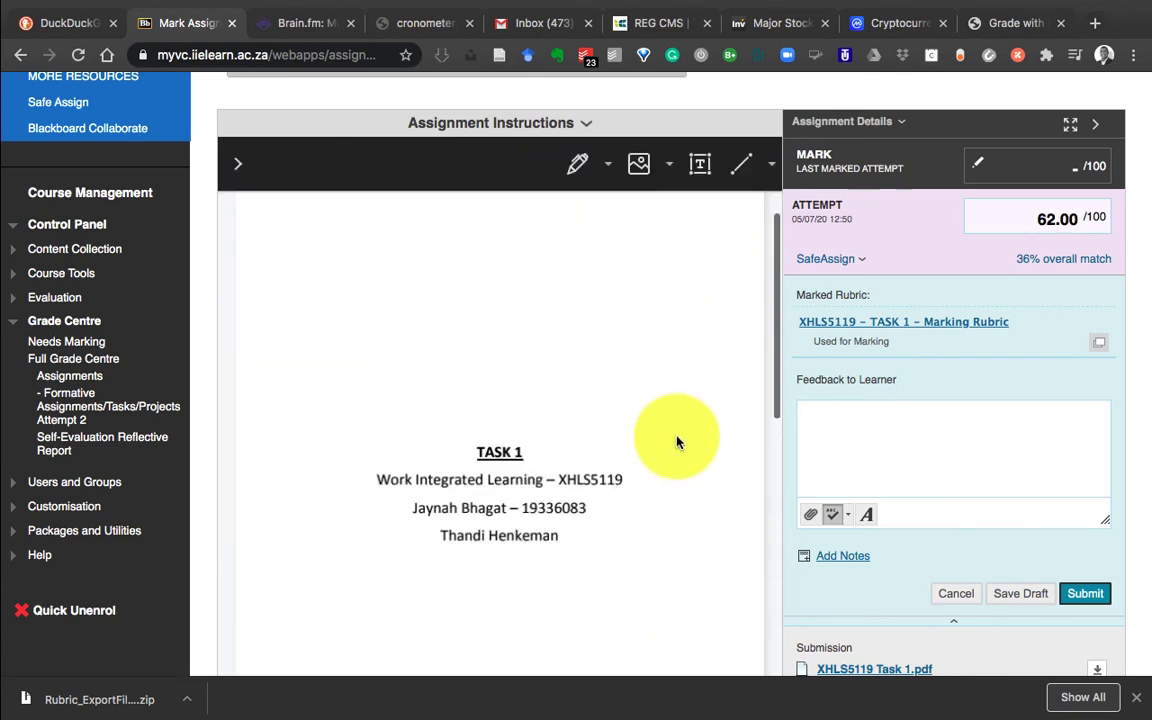
# Cancel the marking of the attempt without submitting or saving a draft, and look over the reloaded marking page
pyautogui.click(958, 596)
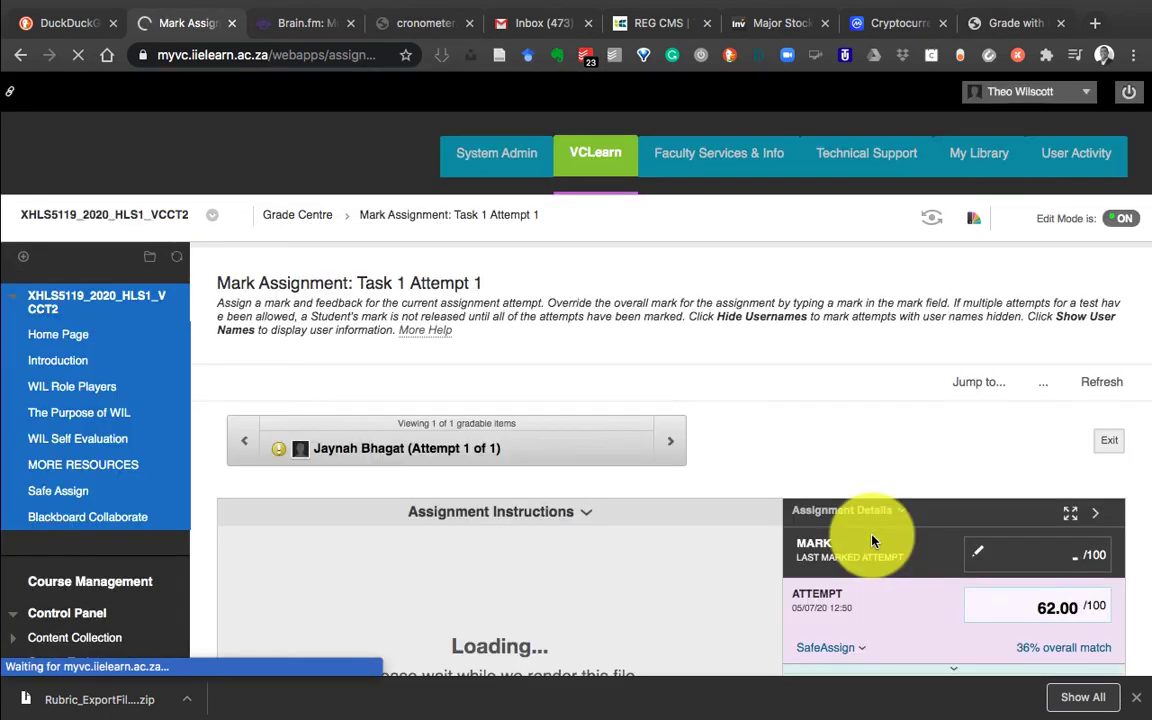
pyautogui.scroll(-2, 876, 432)
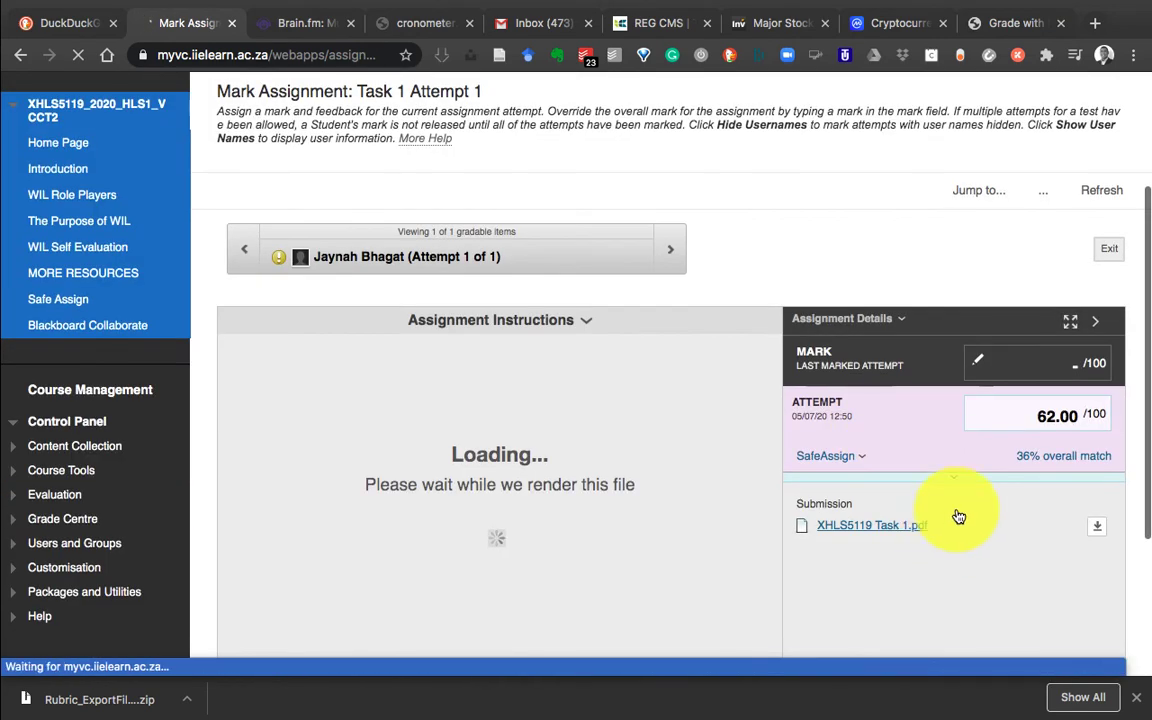
pyautogui.scroll(-3, 950, 482)
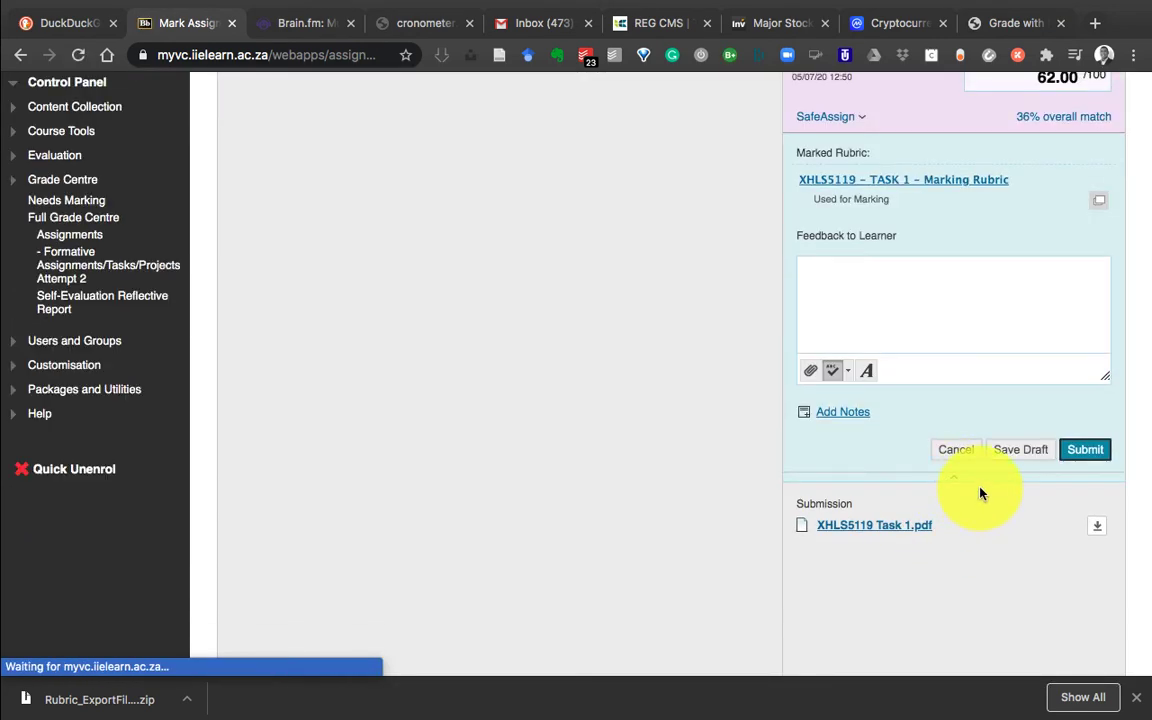
pyautogui.scroll(-3, 988, 393)
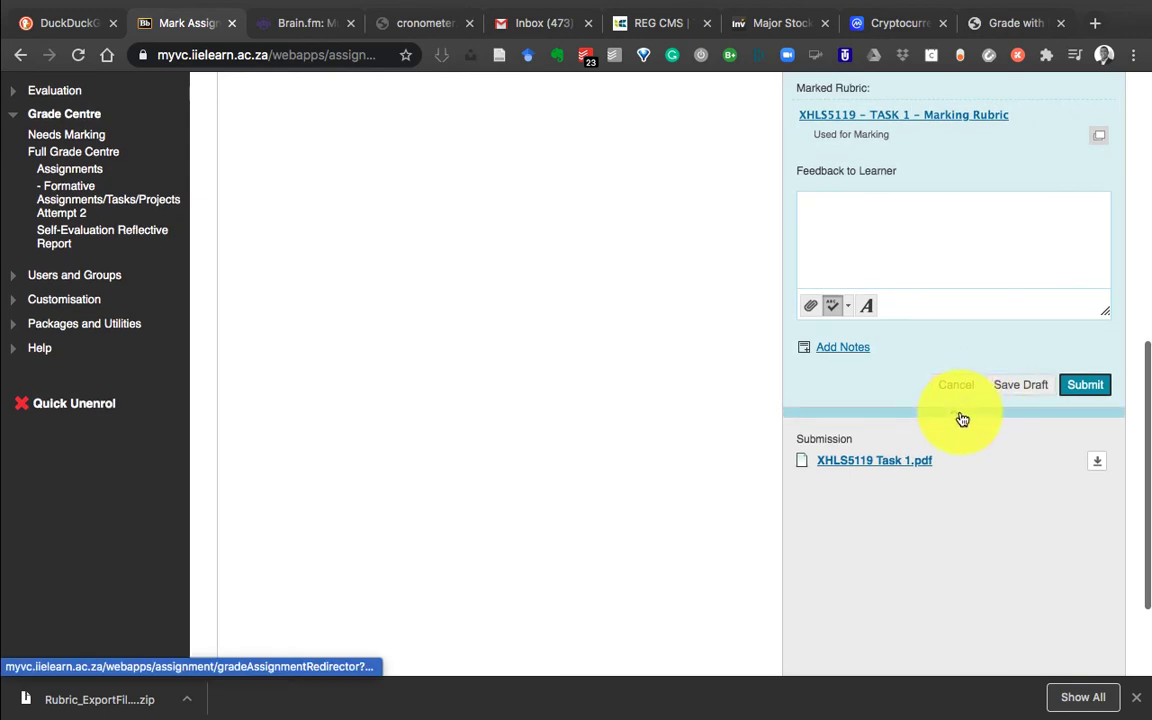
pyautogui.scroll(5, 963, 443)
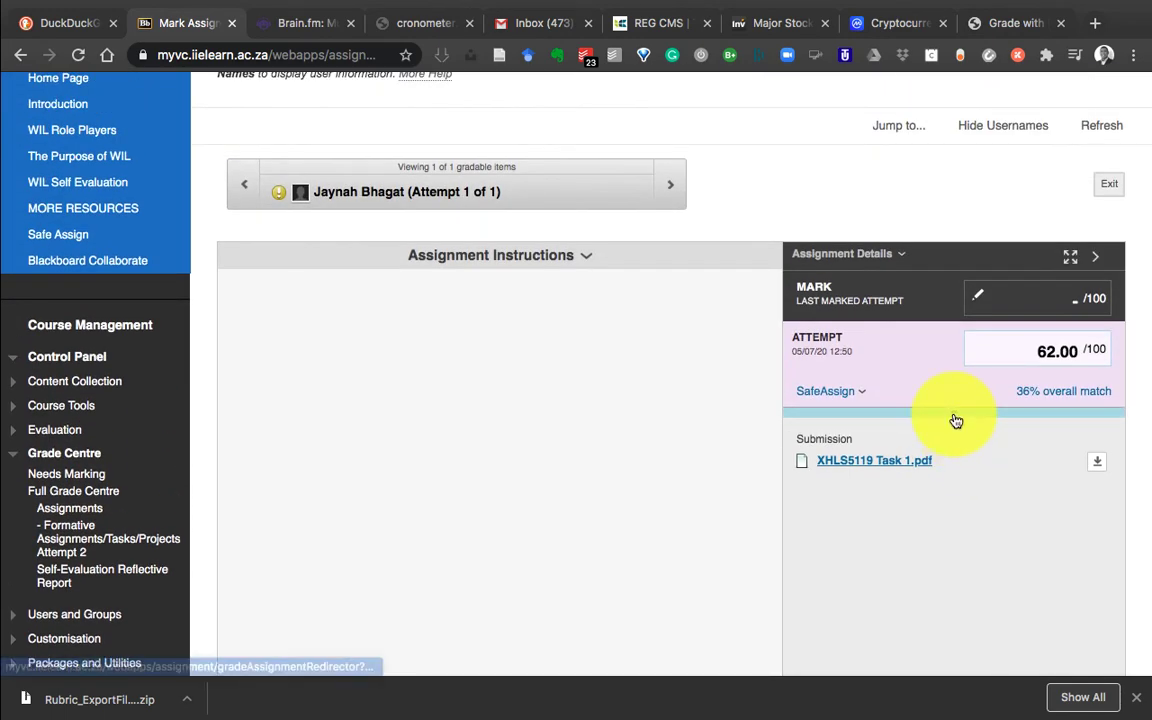
pyautogui.scroll(2, 930, 318)
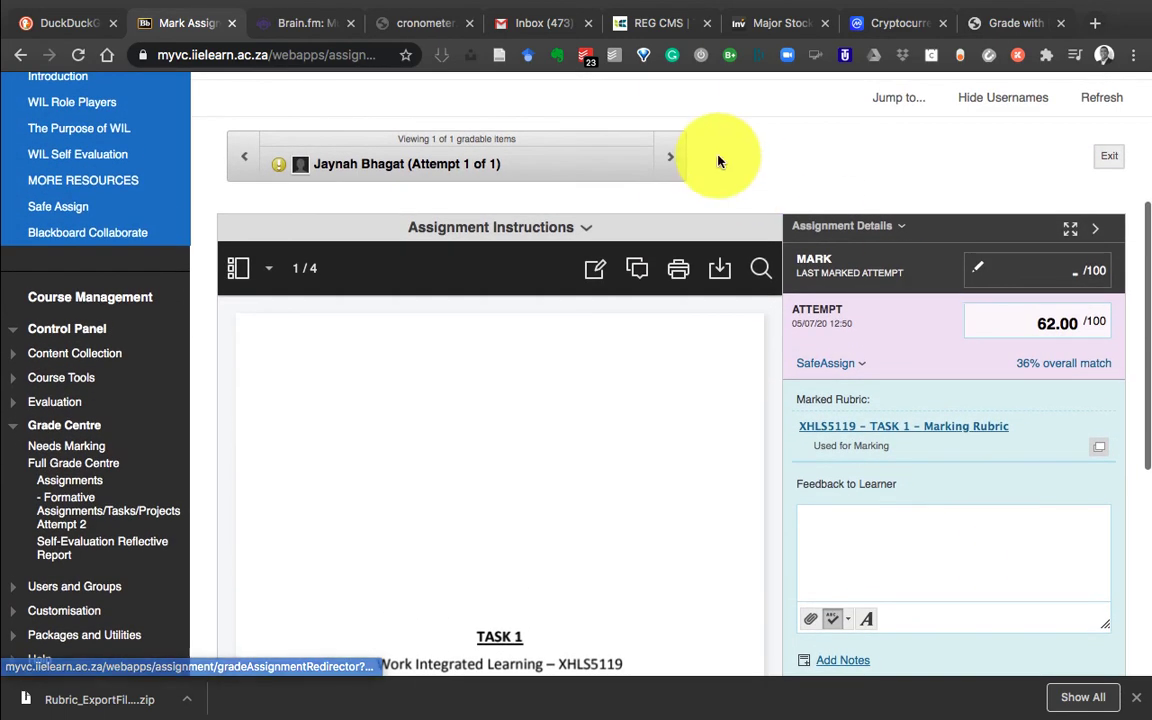
# Review the Task 1 marking page, examining the attempt navigation, attempt mark, marking rubric, learner feedback area and submitted file
pyautogui.scroll(1, 716, 159)
pyautogui.scroll(-1, 738, 207)
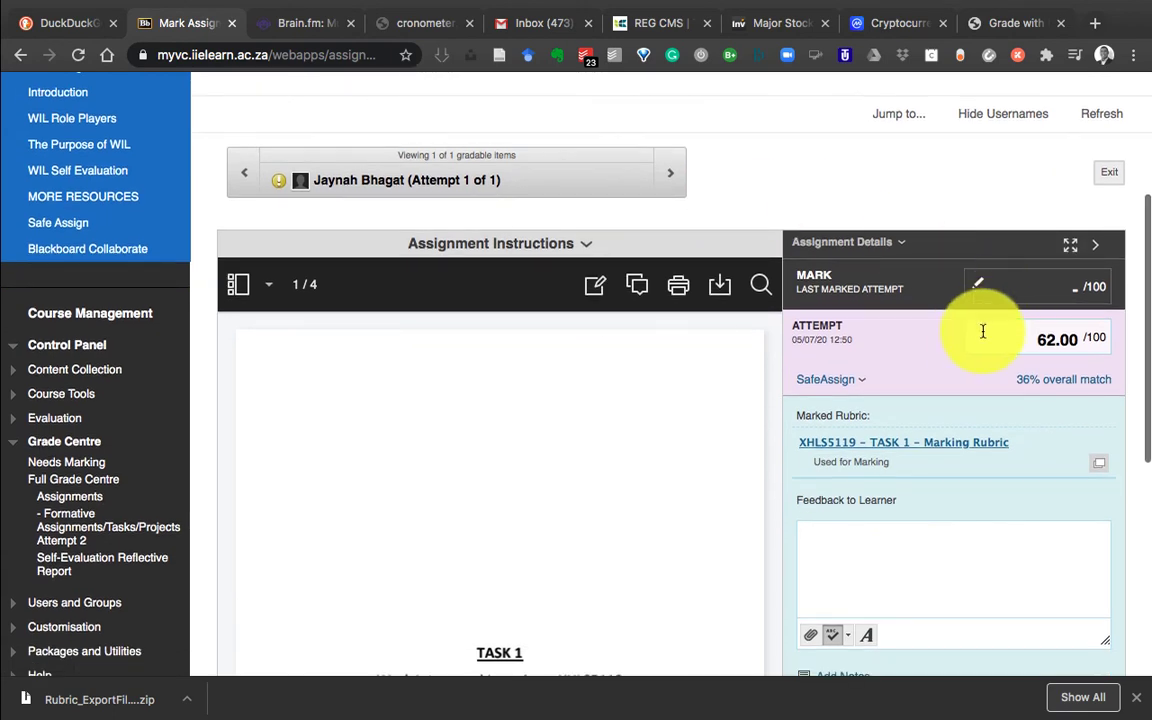
pyautogui.scroll(-5, 973, 371)
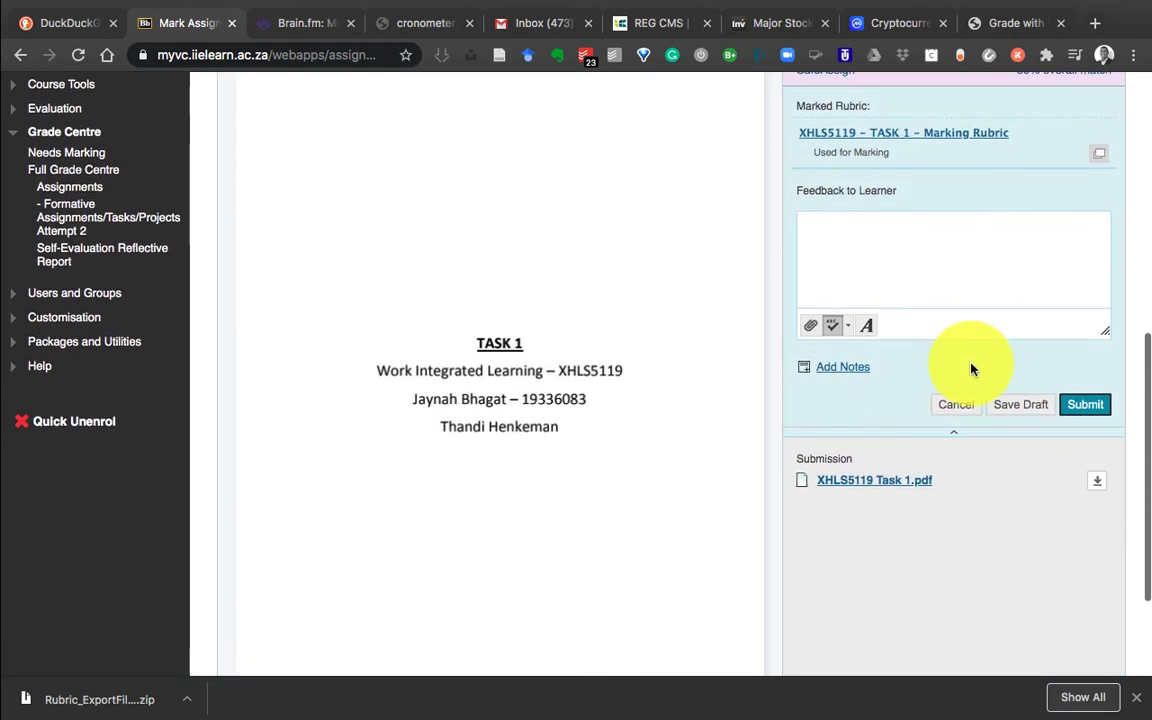
pyautogui.scroll(5, 970, 369)
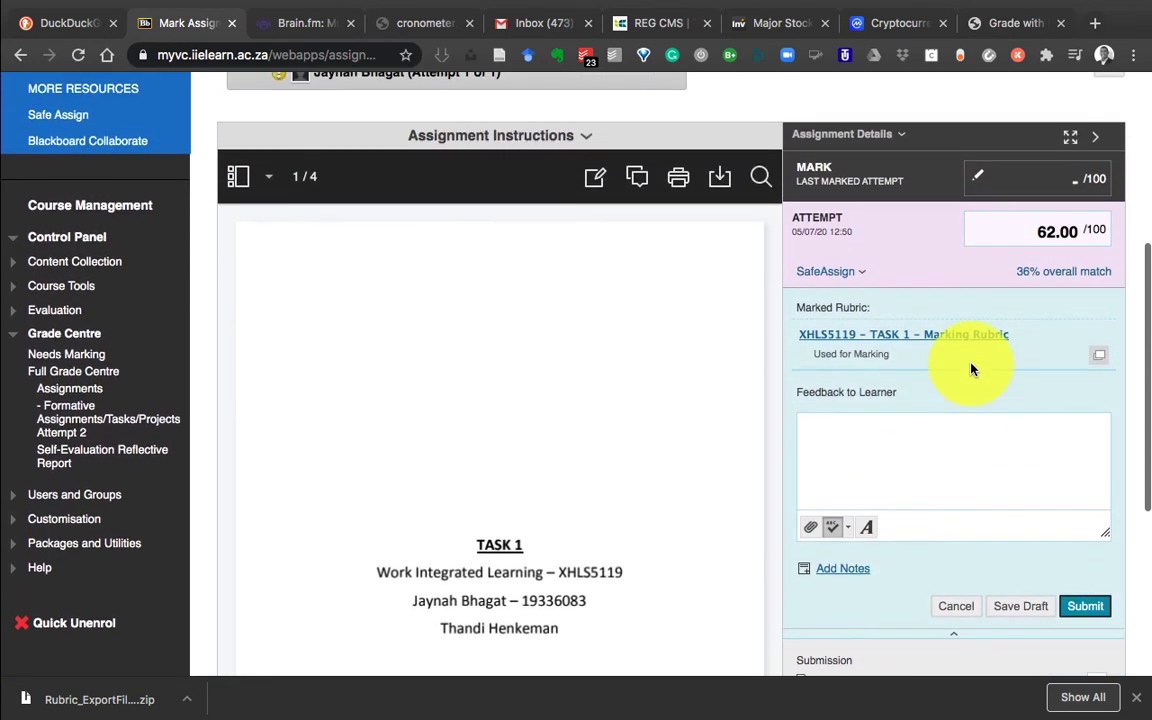
pyautogui.scroll(1, 853, 205)
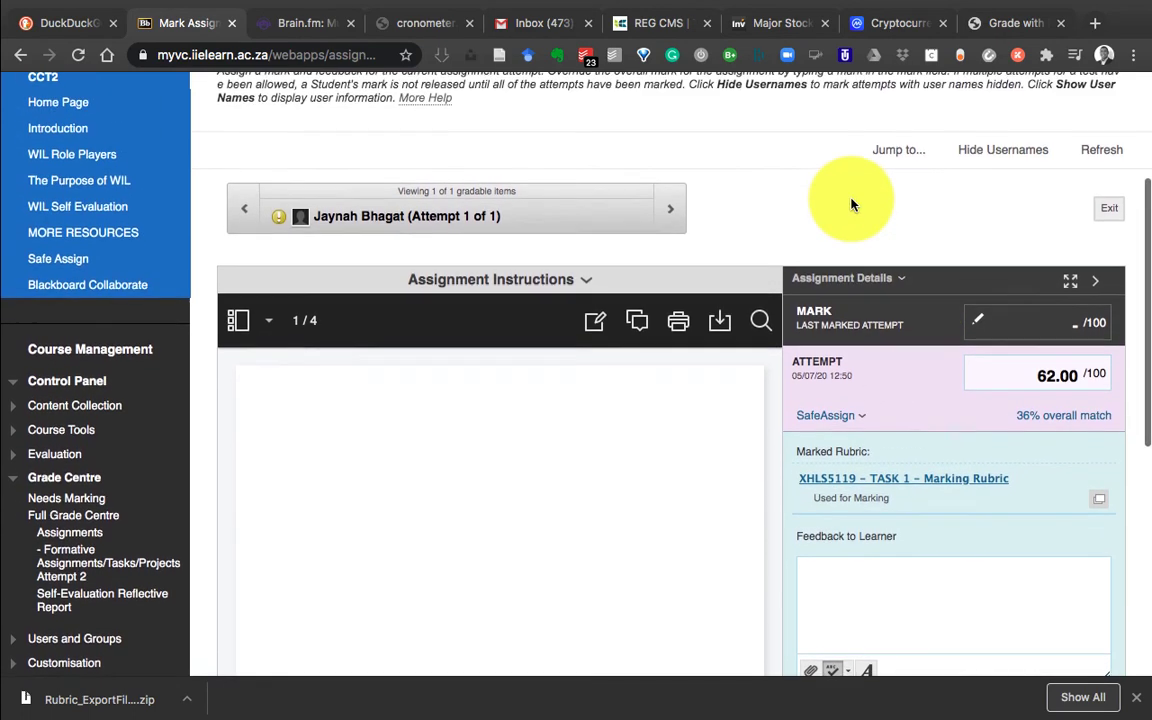
pyautogui.scroll(-1, 851, 195)
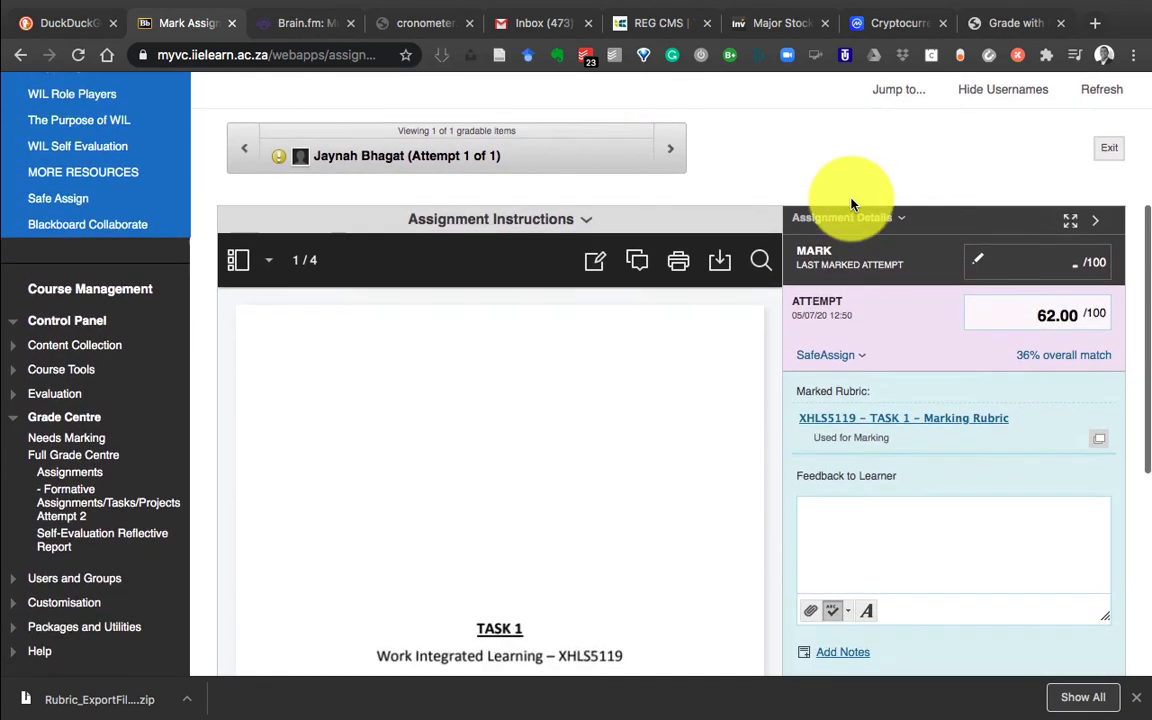
pyautogui.scroll(-5, 1050, 380)
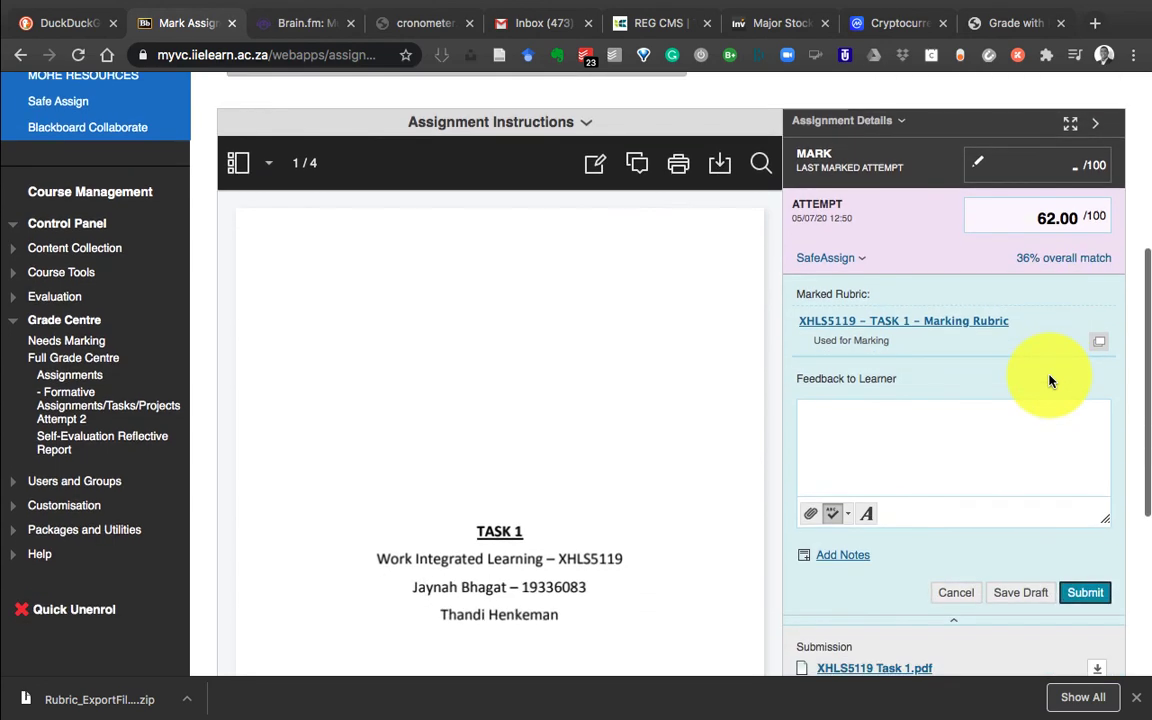
pyautogui.scroll(-1, 886, 417)
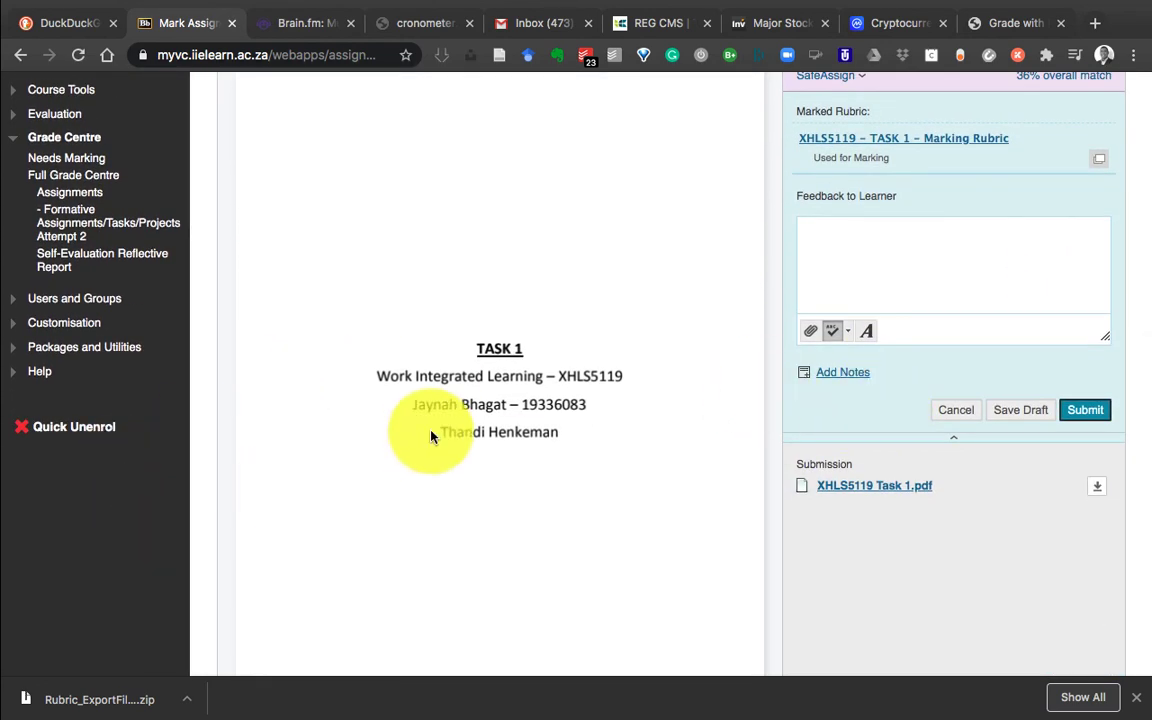
pyautogui.scroll(2, 427, 428)
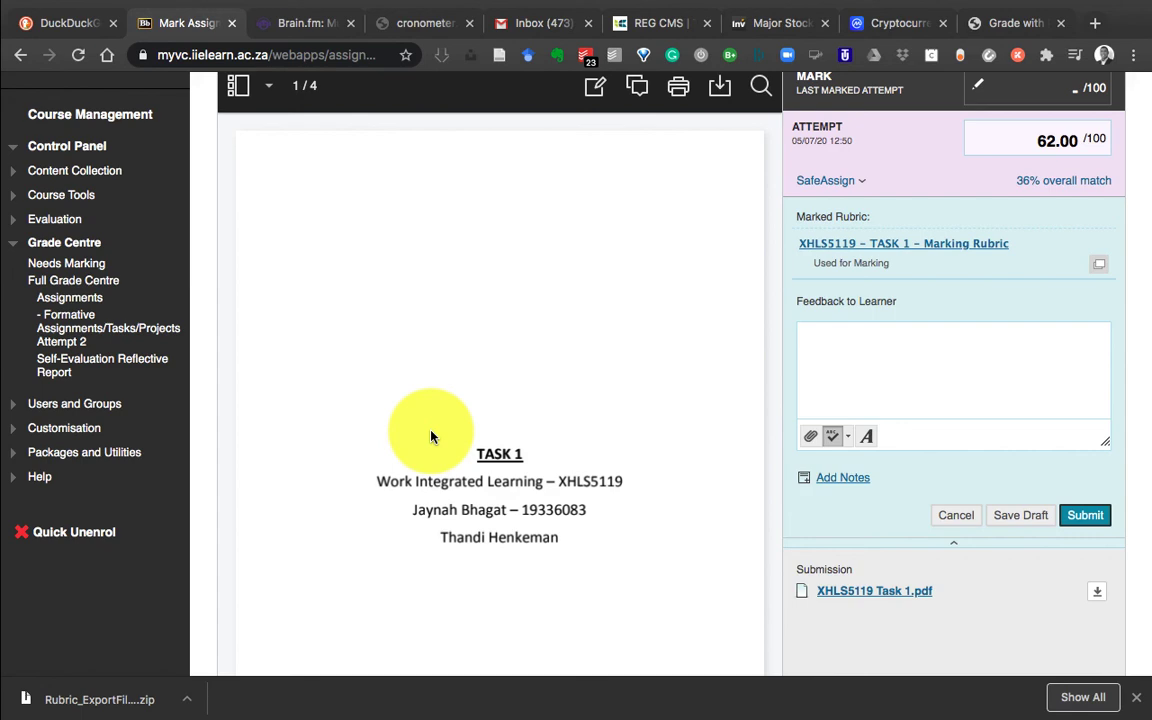
pyautogui.scroll(1, 667, 414)
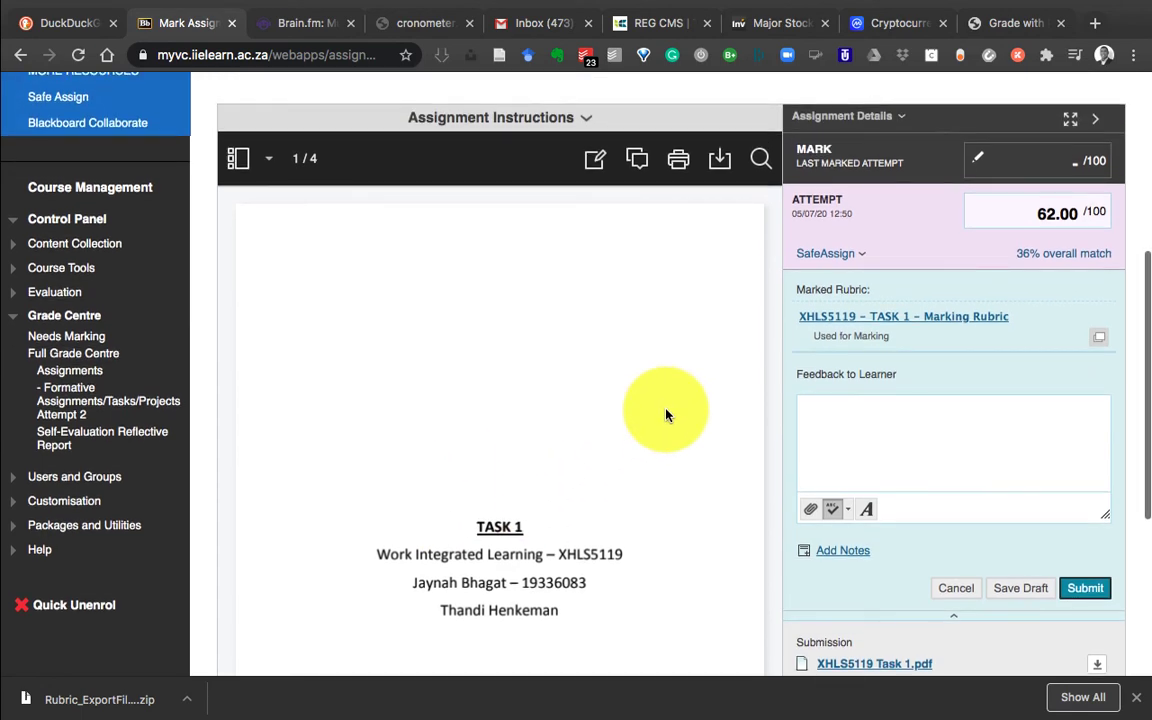
pyautogui.scroll(2, 667, 414)
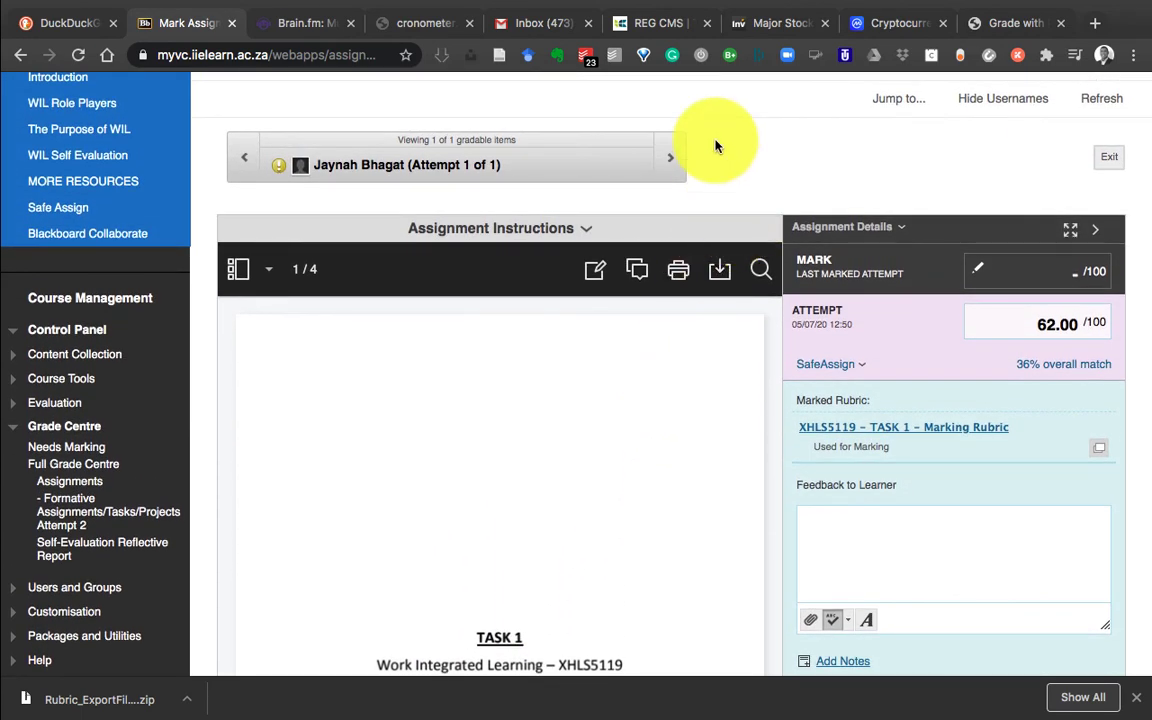